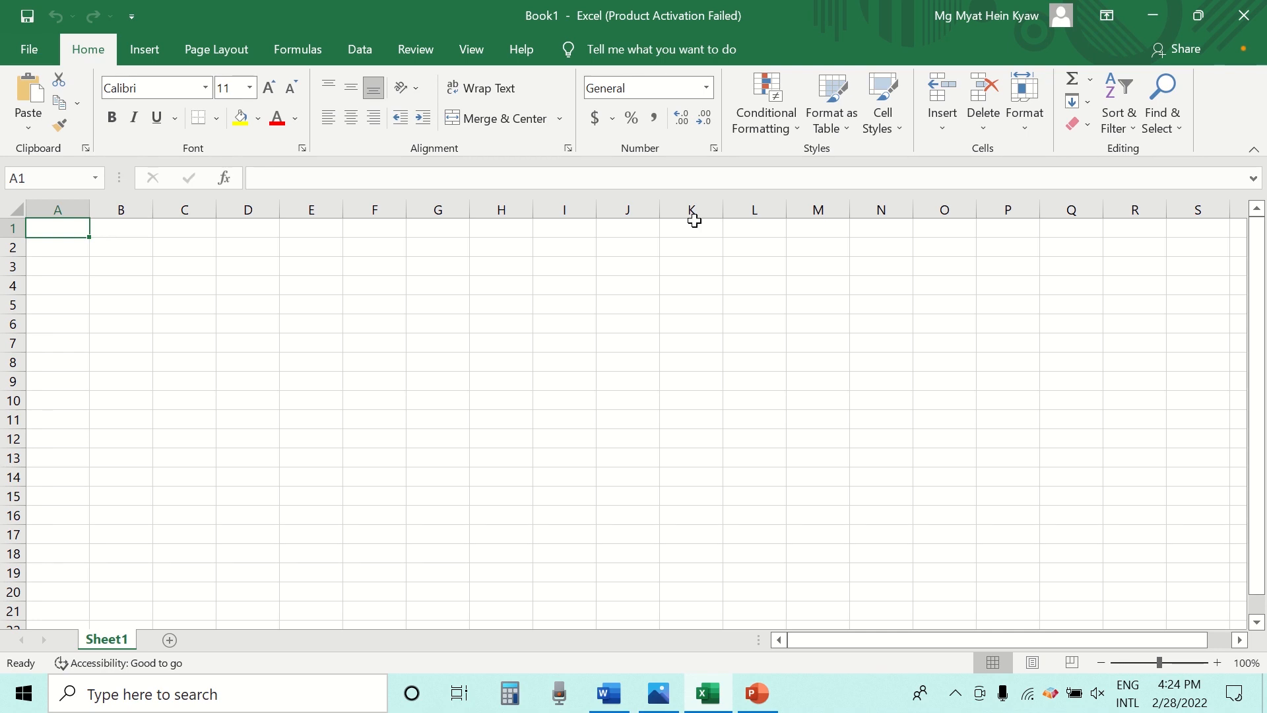
- Look over the salary slip reference image in Photos and return to the blank Excel workbook
{"action": "left_click", "coordinate": [660, 693]}
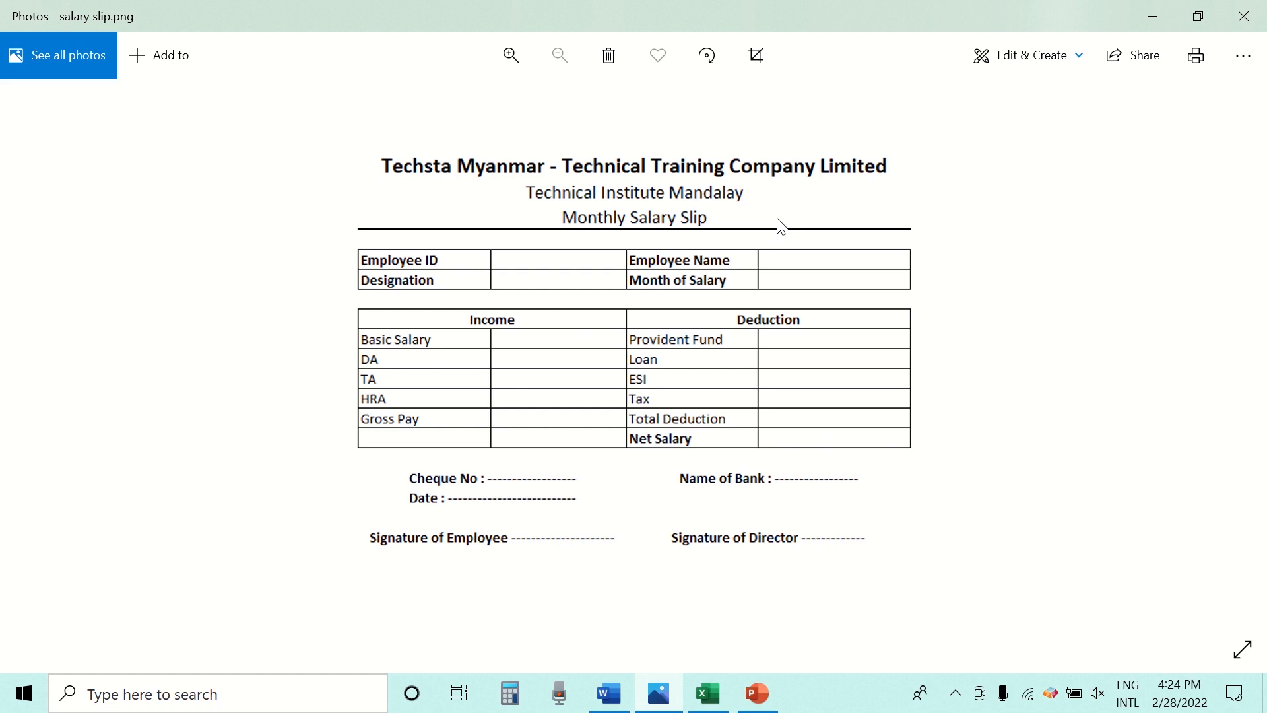
{"action": "left_click", "coordinate": [709, 694]}
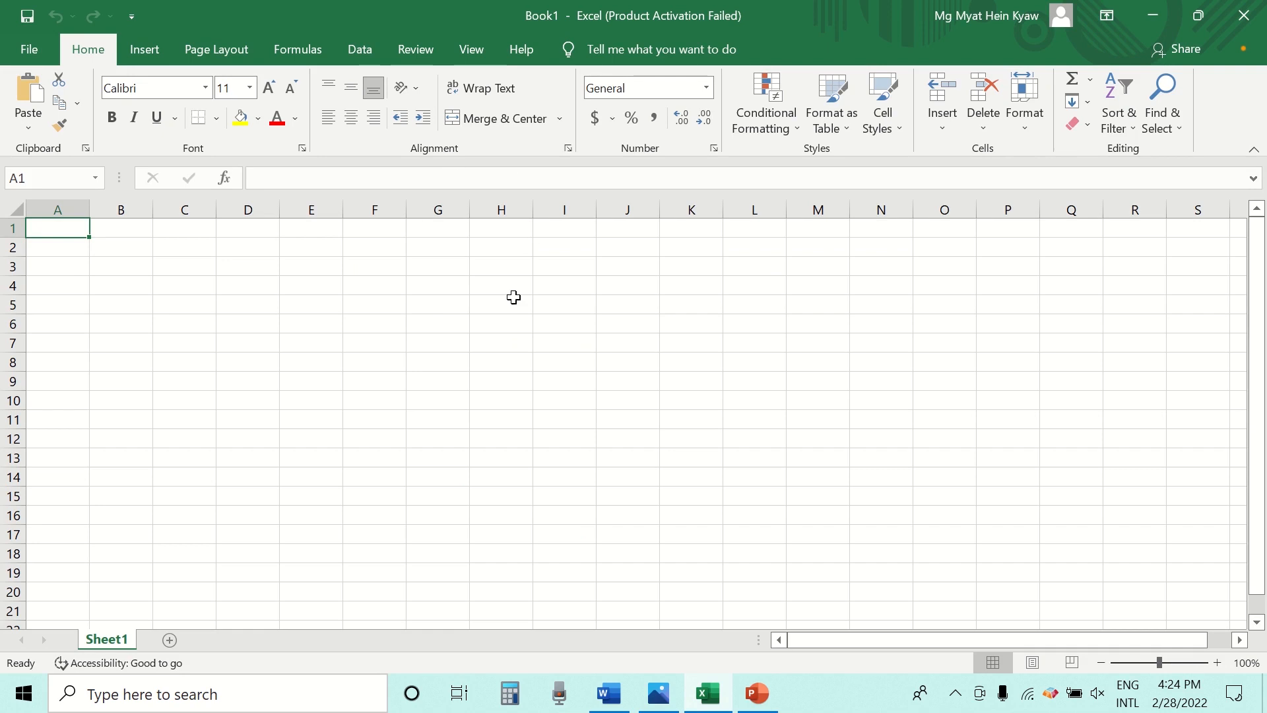
- Show the sheet in Page Layout view, narrow column A to about 0.6 inch and widen columns B to E to about 1.4 inches each
{"action": "left_click", "coordinate": [480, 53]}
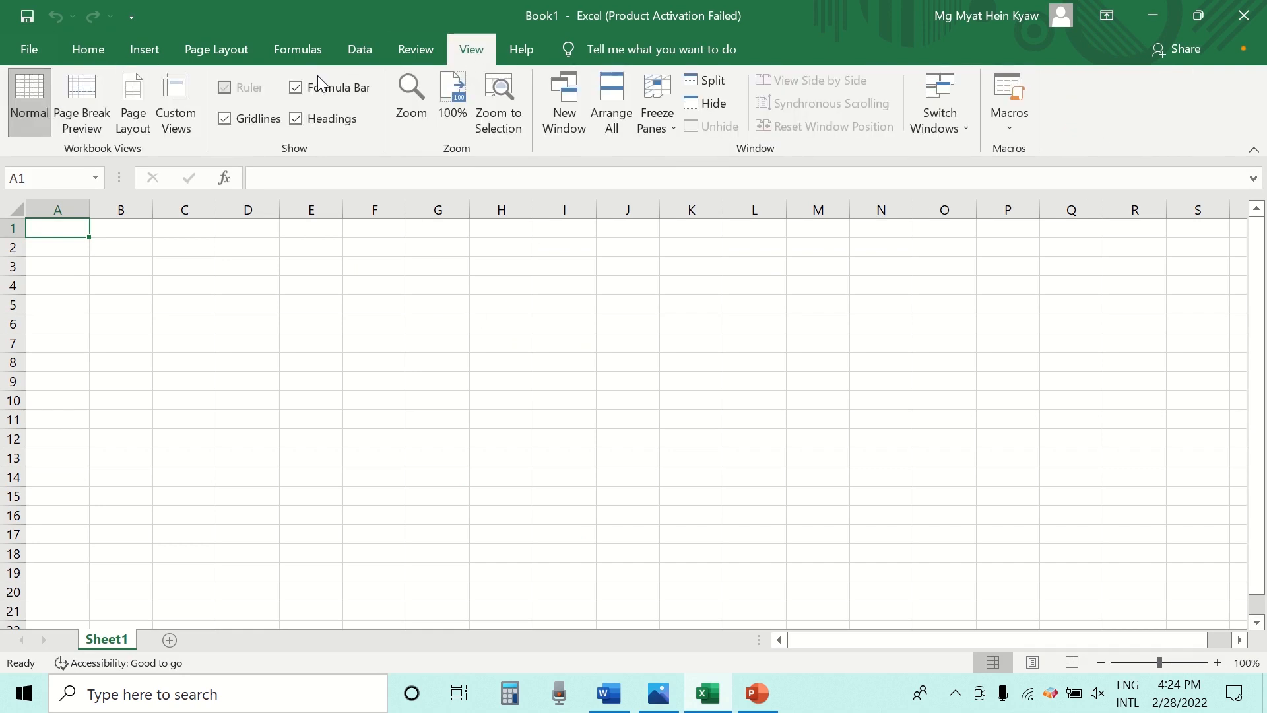
{"action": "left_click", "coordinate": [134, 118]}
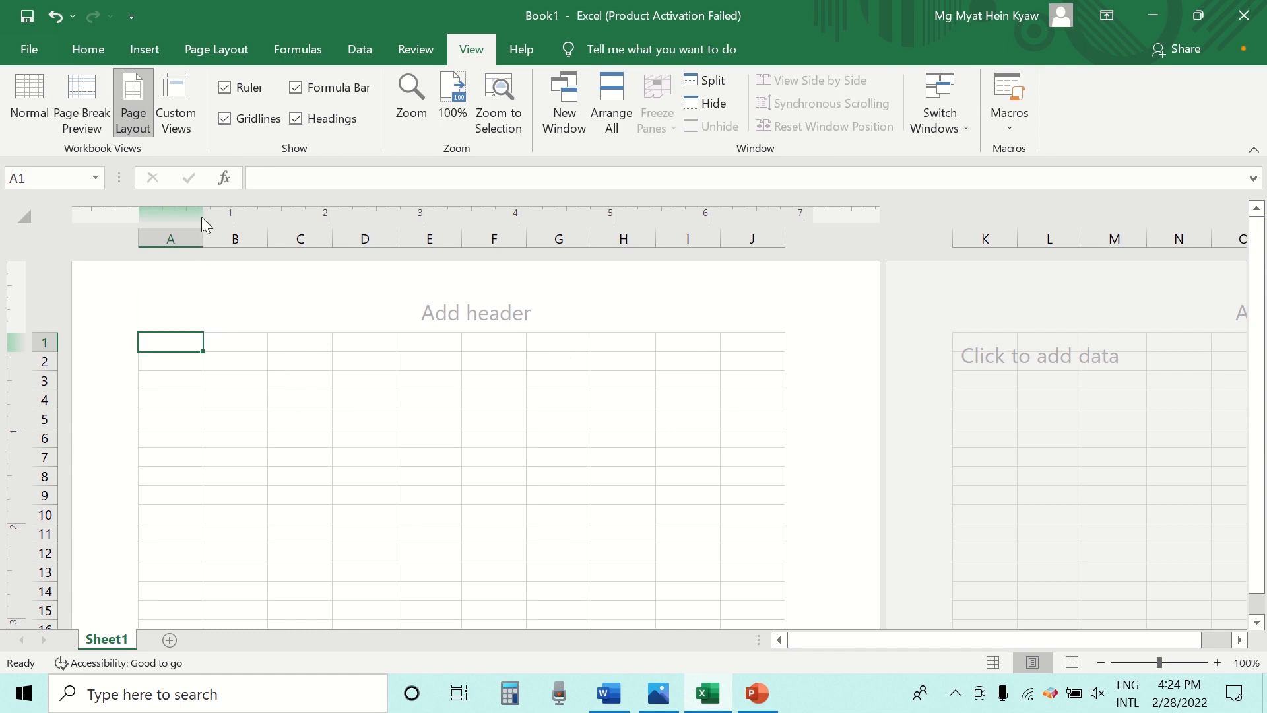
{"action": "left_click_drag", "start_coordinate": [204, 233], "coordinate": [727, 243]}
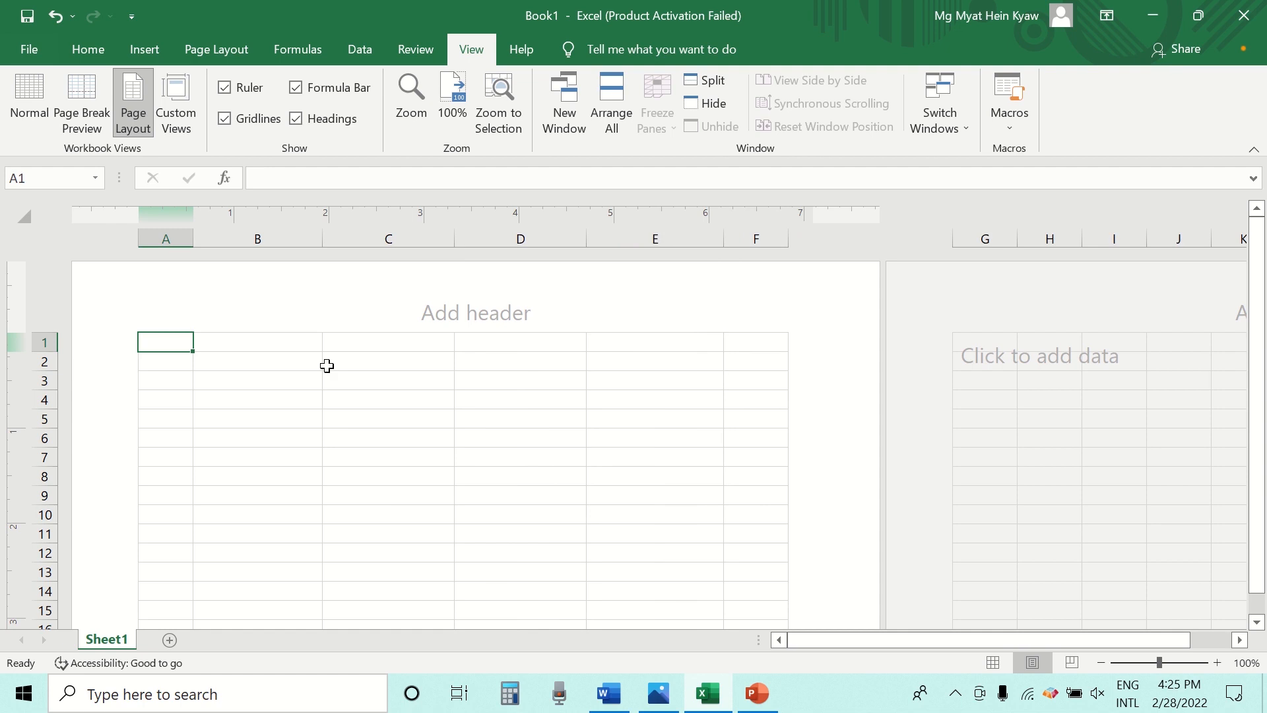
- Merge and center cells B2 to E2 for the company title
{"action": "left_click", "coordinate": [264, 345]}
{"action": "left_click", "coordinate": [273, 359]}
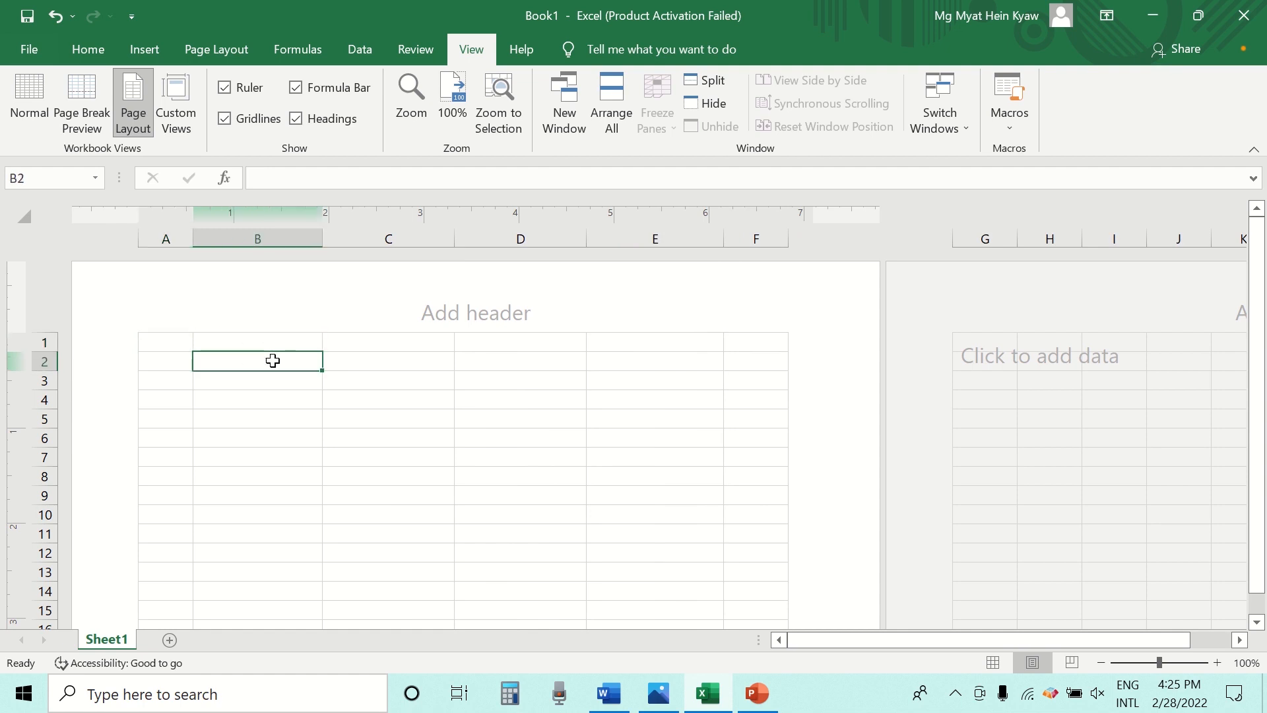
{"action": "left_click", "coordinate": [164, 359]}
{"action": "left_click", "coordinate": [215, 359]}
{"action": "left_click_drag", "start_coordinate": [214, 359], "coordinate": [638, 356]}
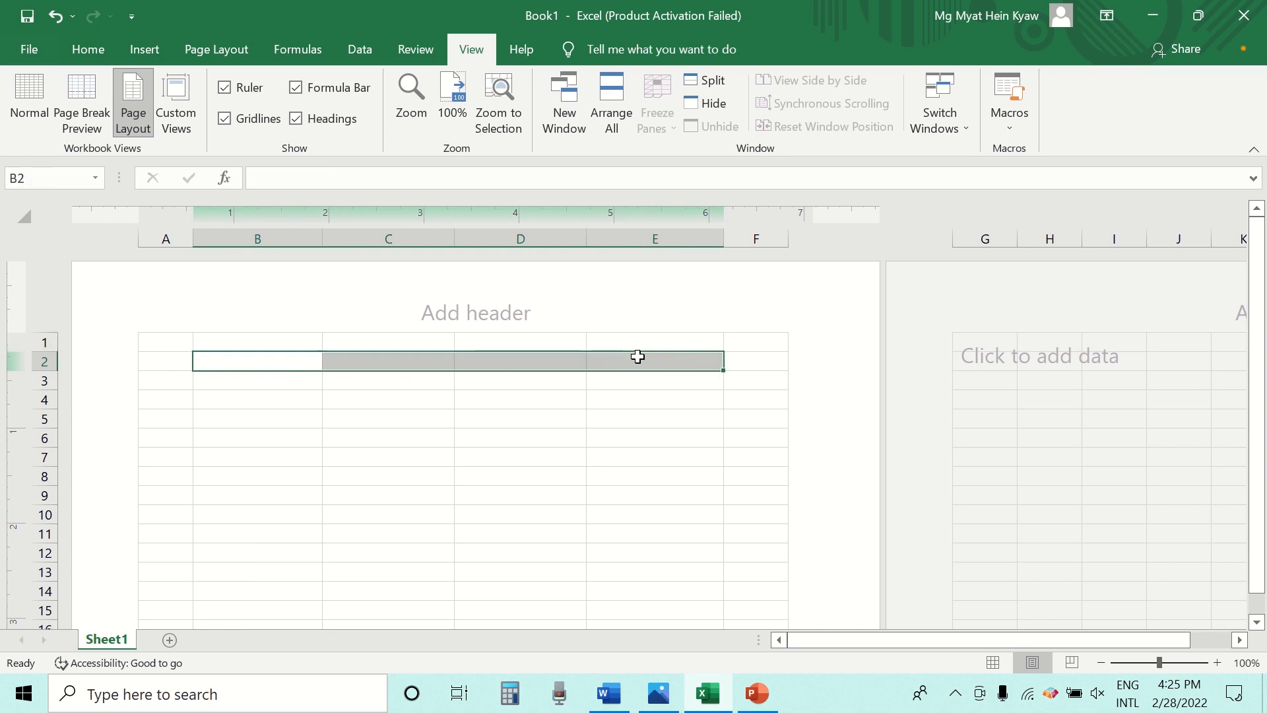
{"action": "left_click", "coordinate": [96, 54]}
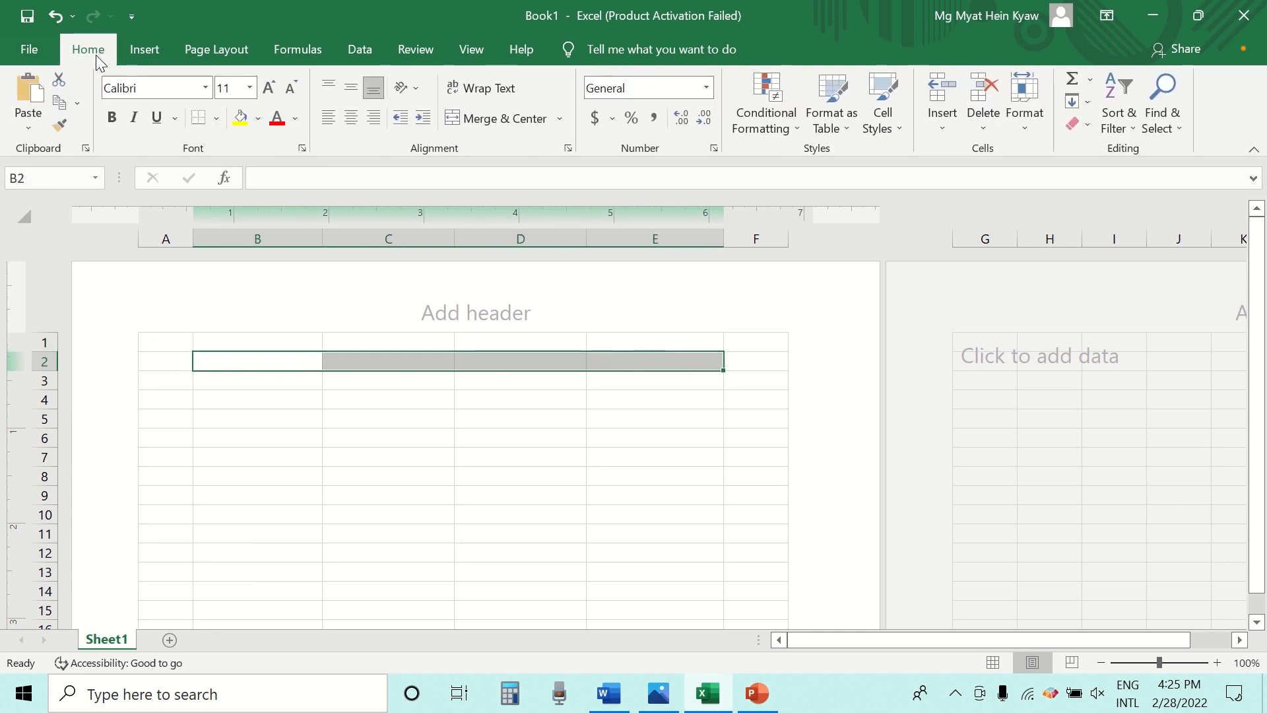
{"action": "left_click", "coordinate": [497, 118]}
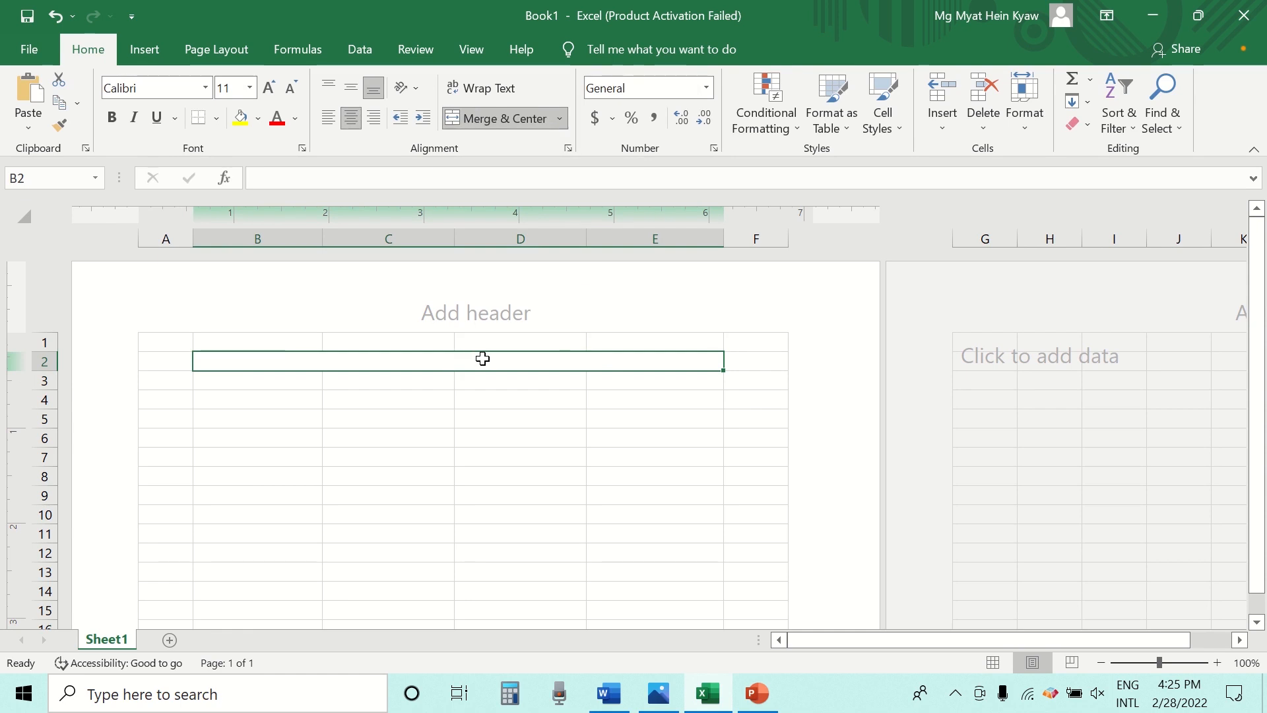
- Enter the title "Techsta Myanmar - Technical Training Company Limited" in the merged row 2 cell
{"action": "type", "text": "Te"}
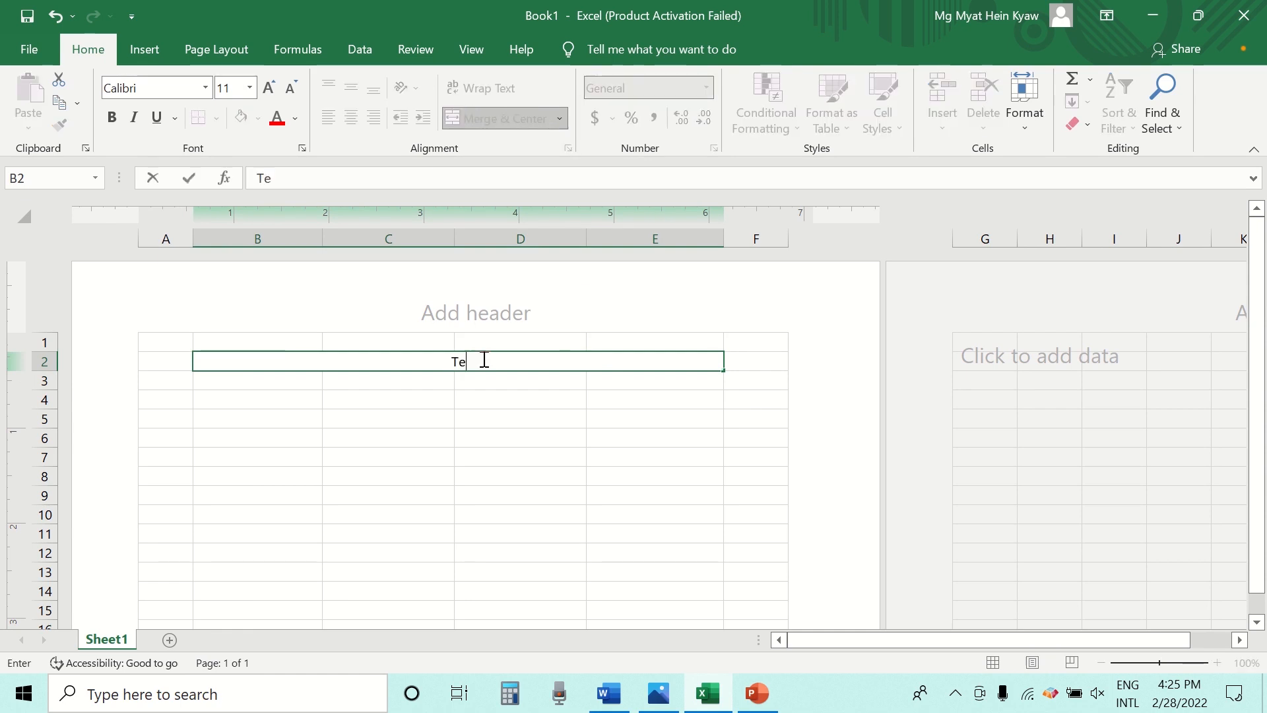
{"action": "type", "text": "chsta Myanmar -"}
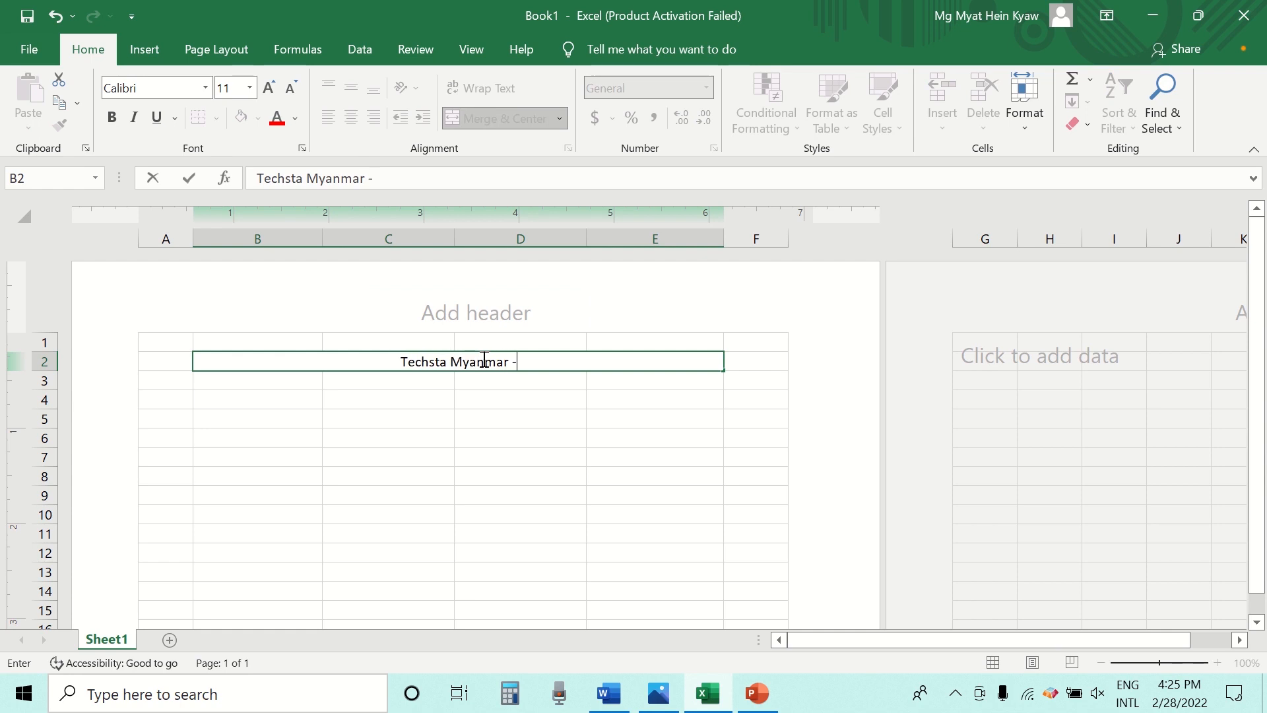
{"action": "type", "text": " Tec"}
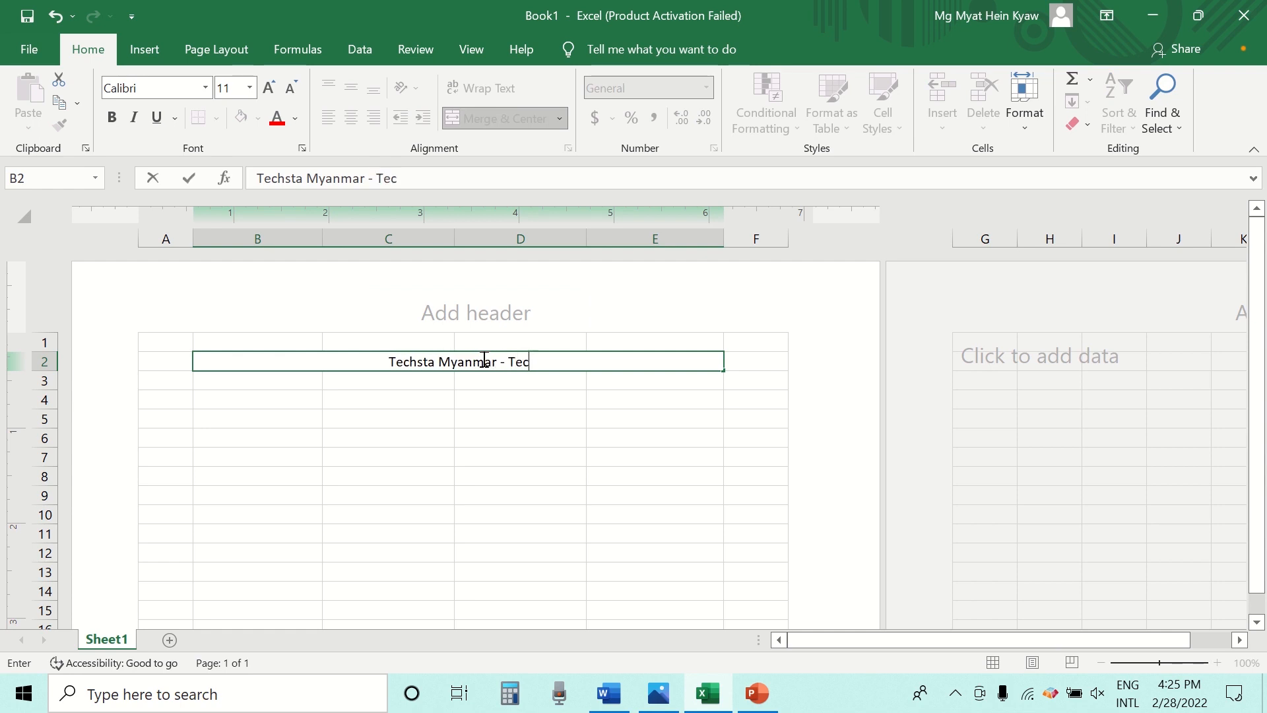
{"action": "type", "text": "hnical"}
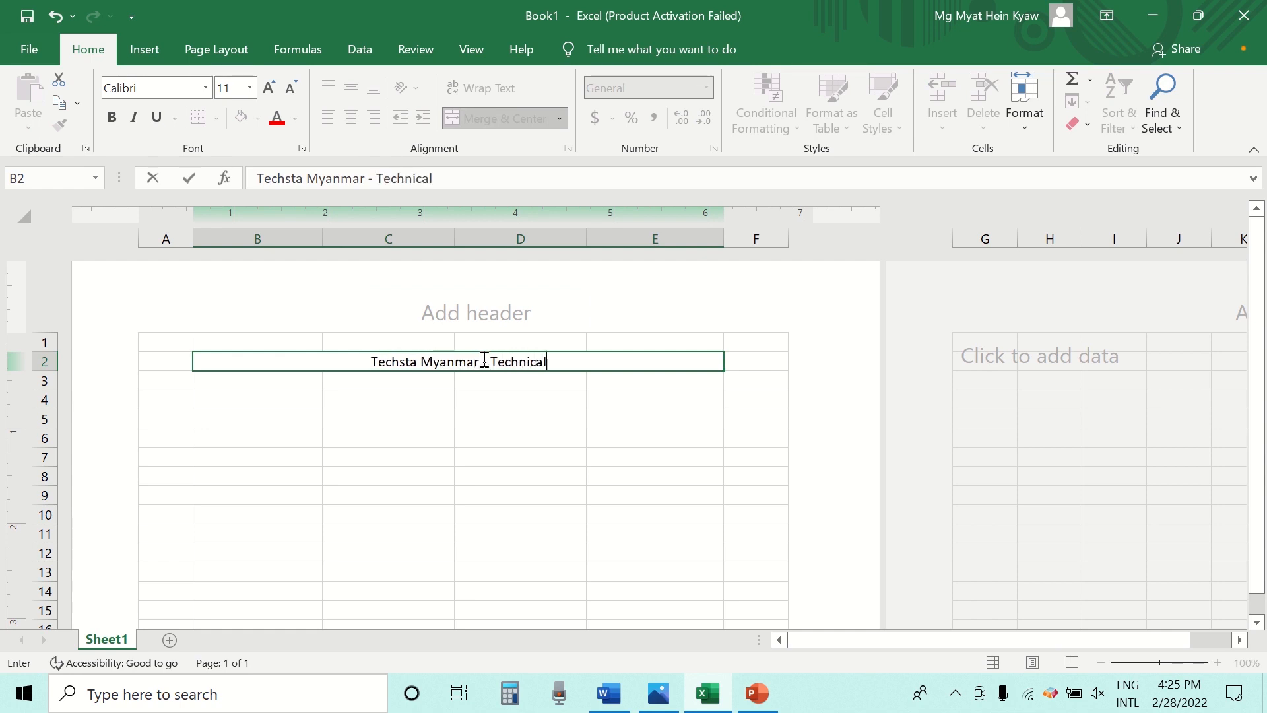
{"action": "type", "text": " Train"}
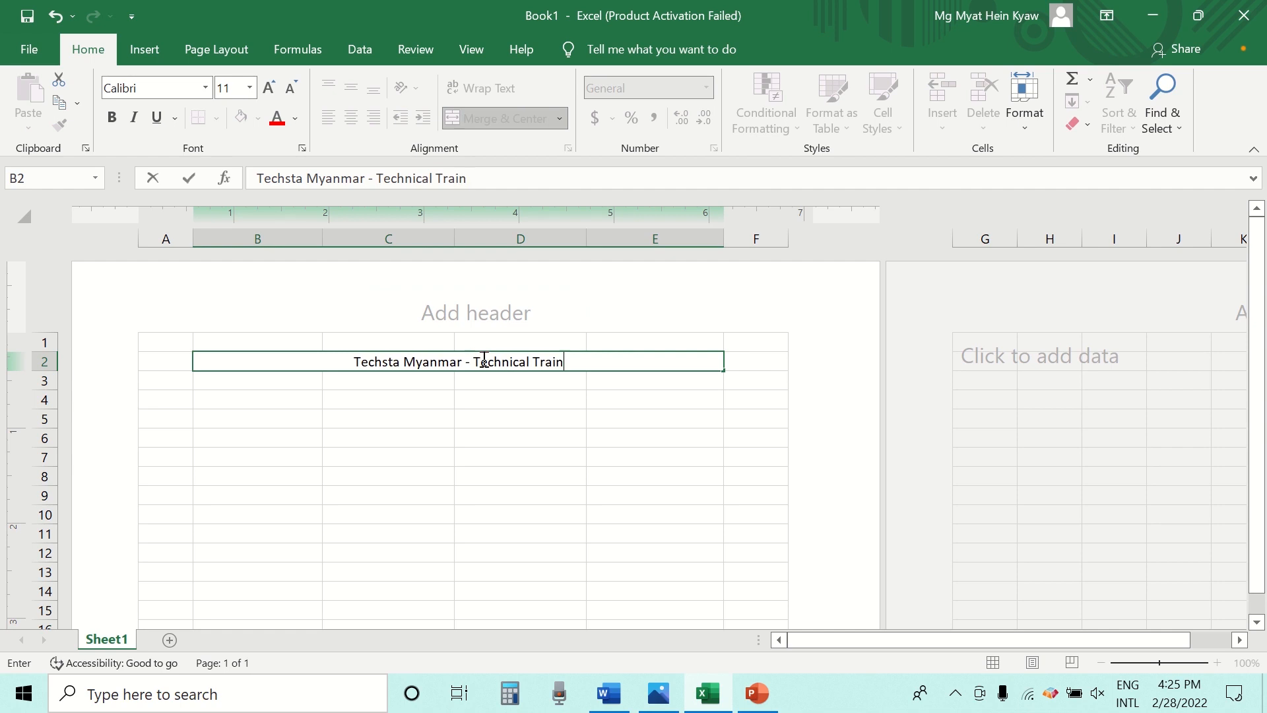
{"action": "type", "text": "ing Comu"}
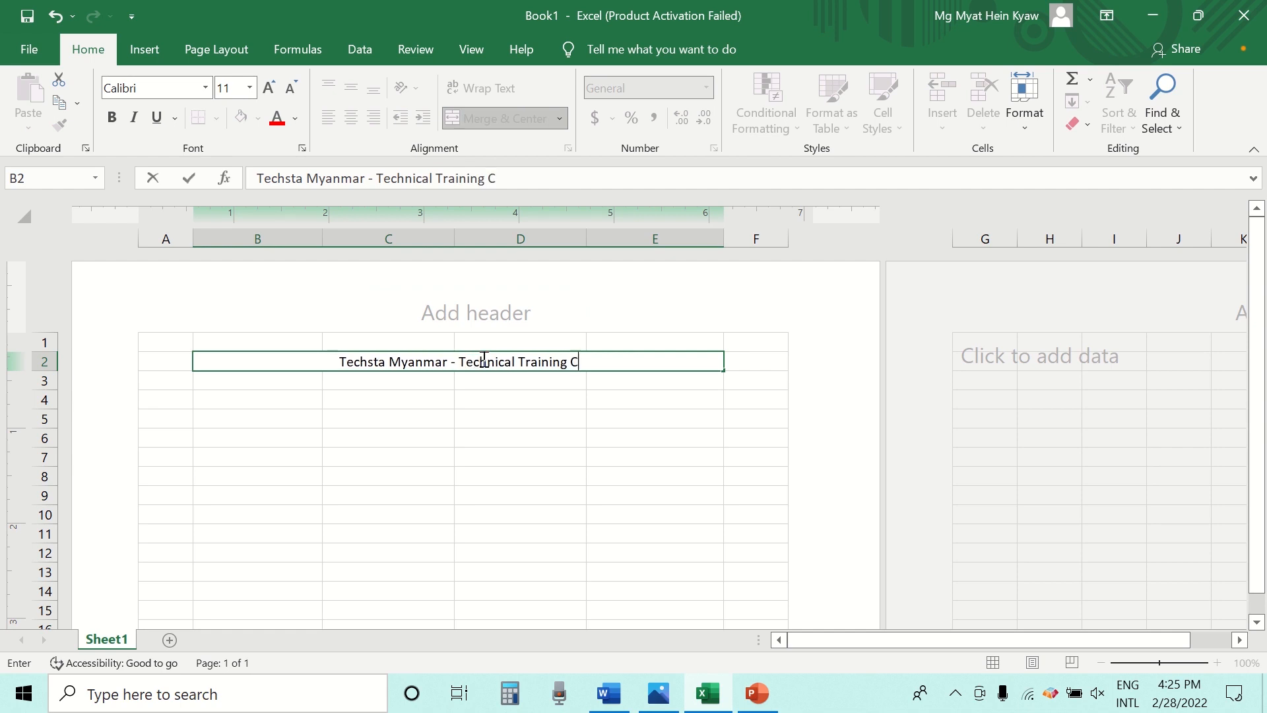
{"action": "key", "text": "BackSpace"}
{"action": "type", "text": "pan"}
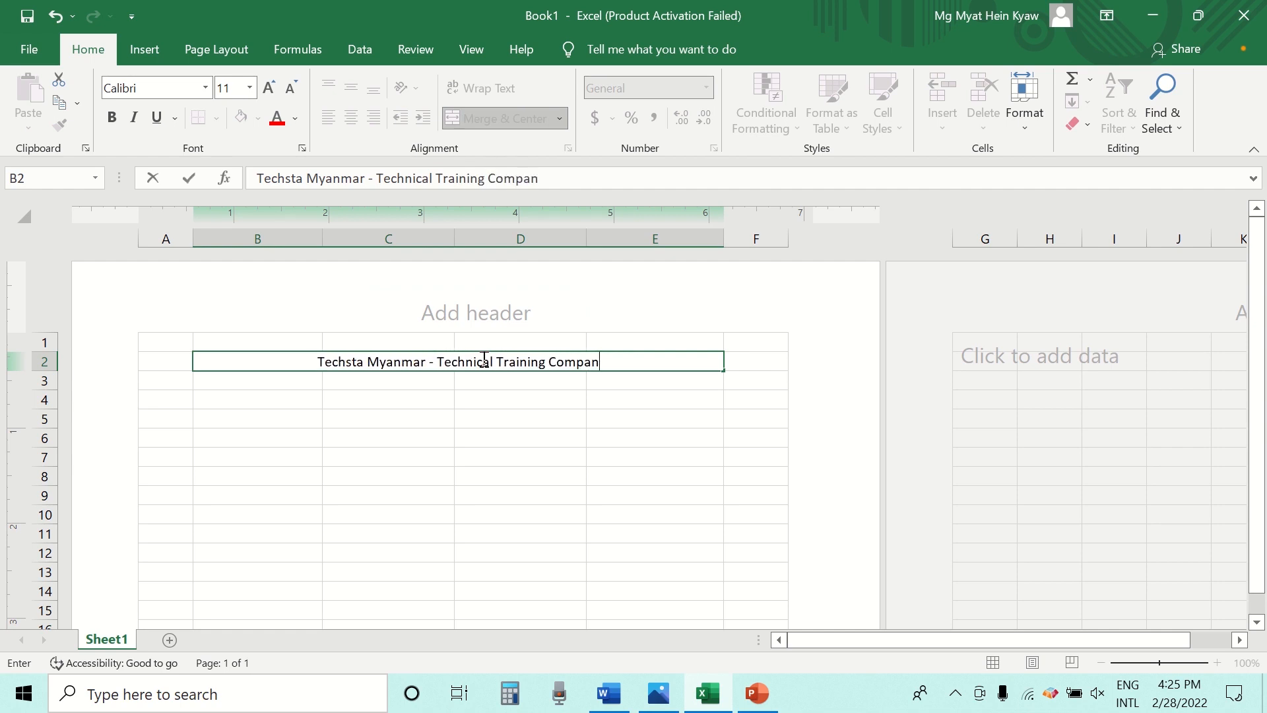
{"action": "type", "text": "y Limited"}
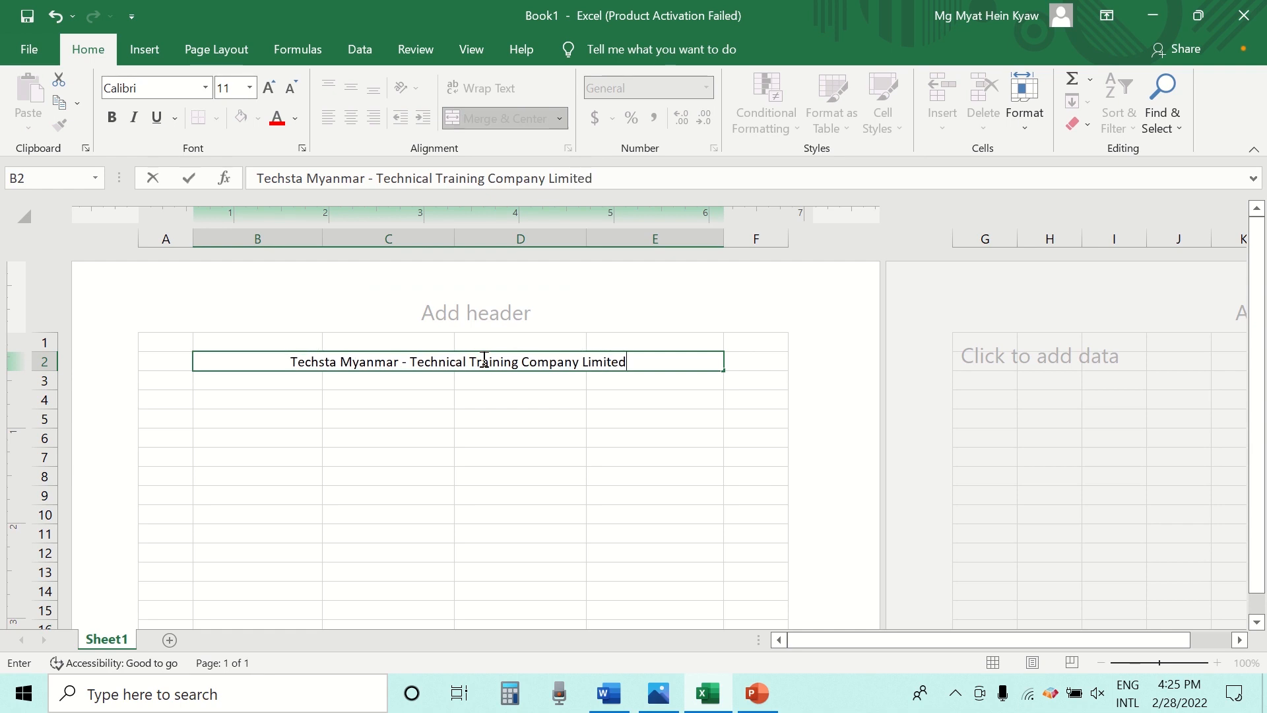
{"action": "left_click", "coordinate": [510, 380]}
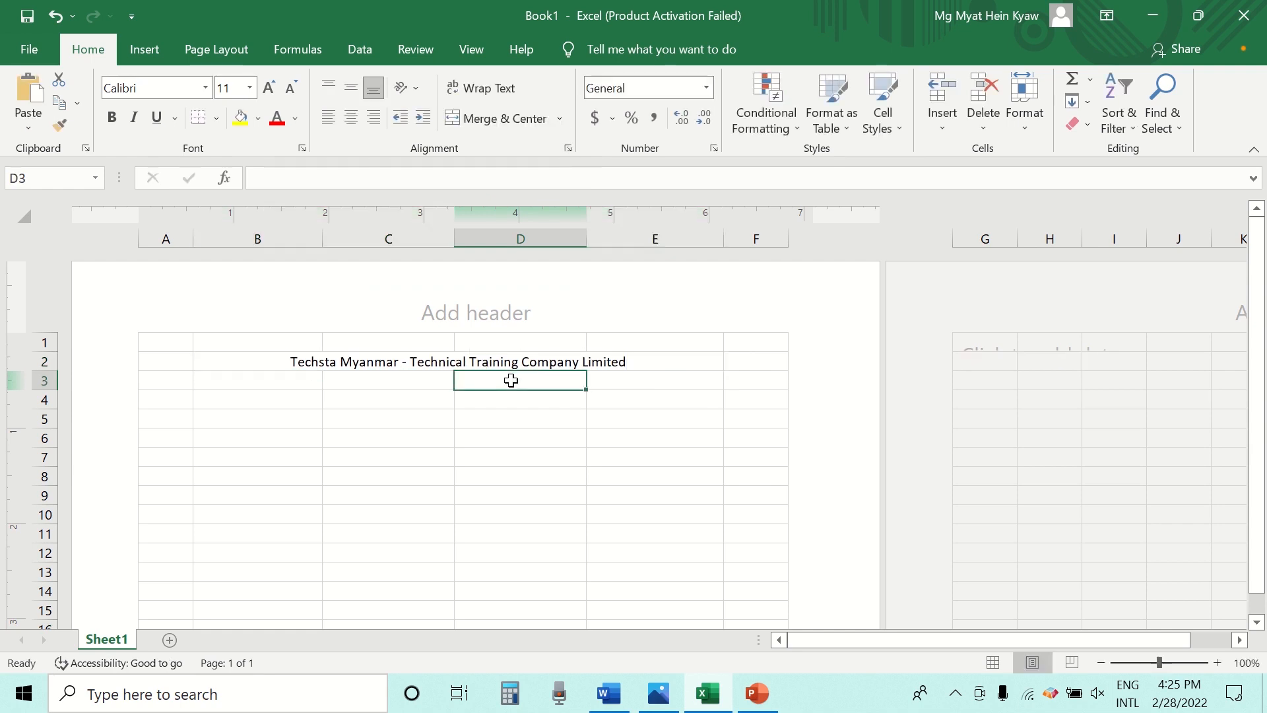
- Set the font size of the company title in row 2 to 16
{"action": "left_click", "coordinate": [536, 361]}
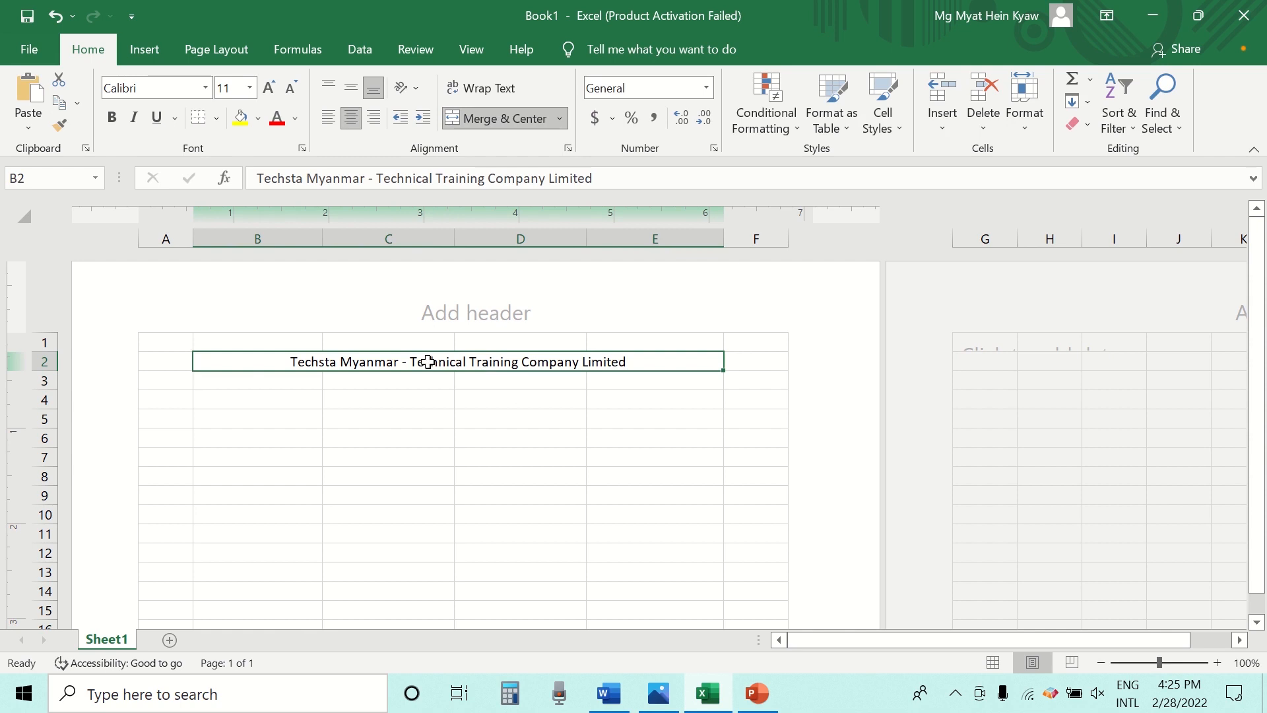
{"action": "left_click", "coordinate": [250, 88]}
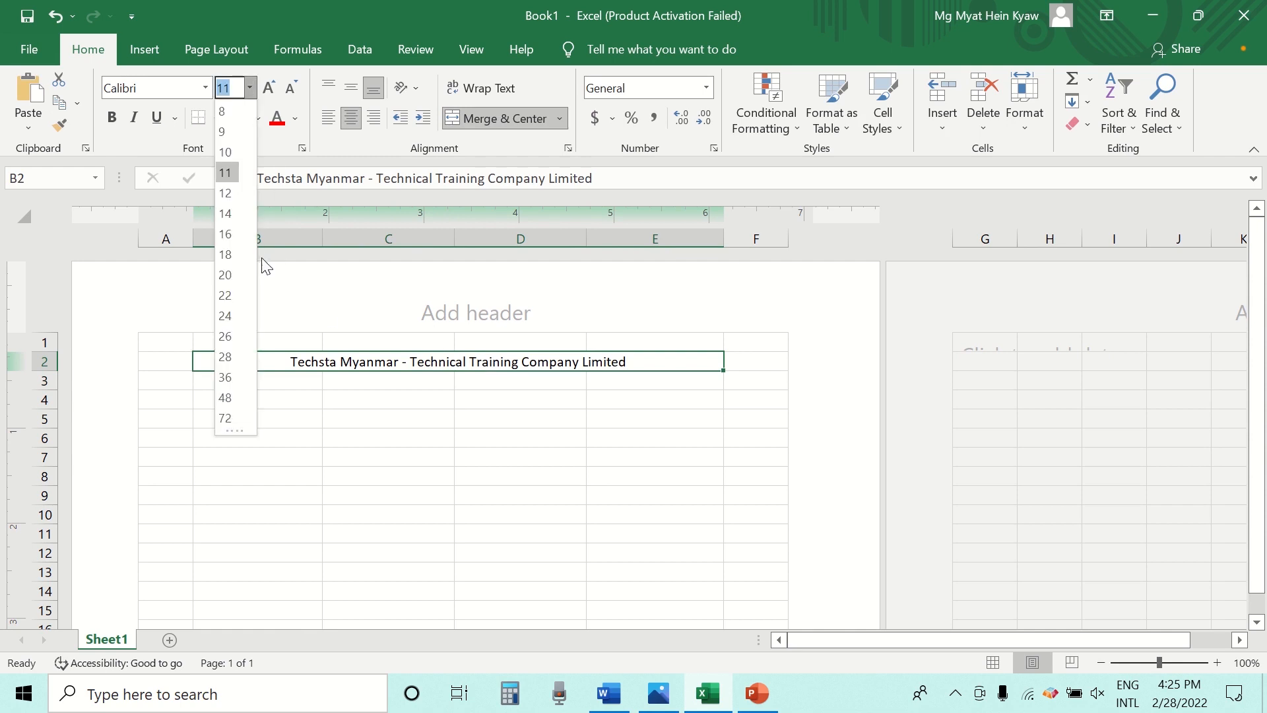
{"action": "left_click", "coordinate": [227, 234]}
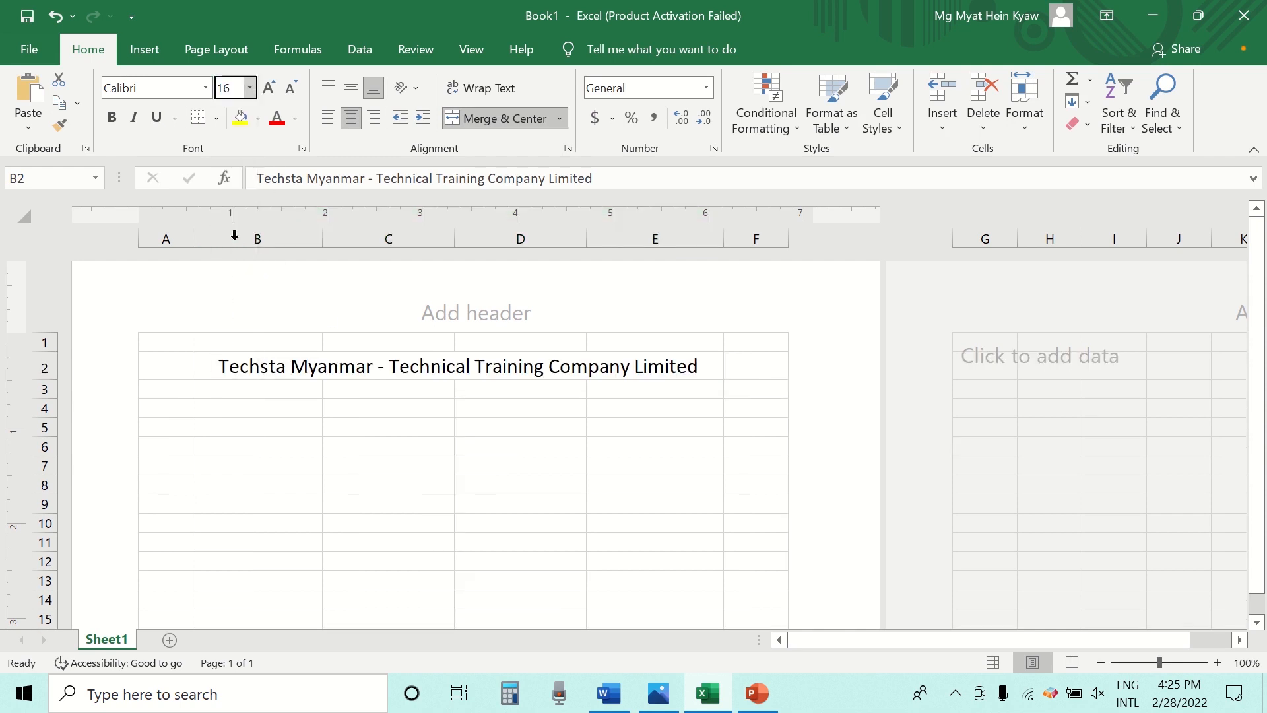
- Merge and center cells B3 to E3 and enter "Technical Institute Mandalay" there
{"action": "left_click", "coordinate": [414, 390]}
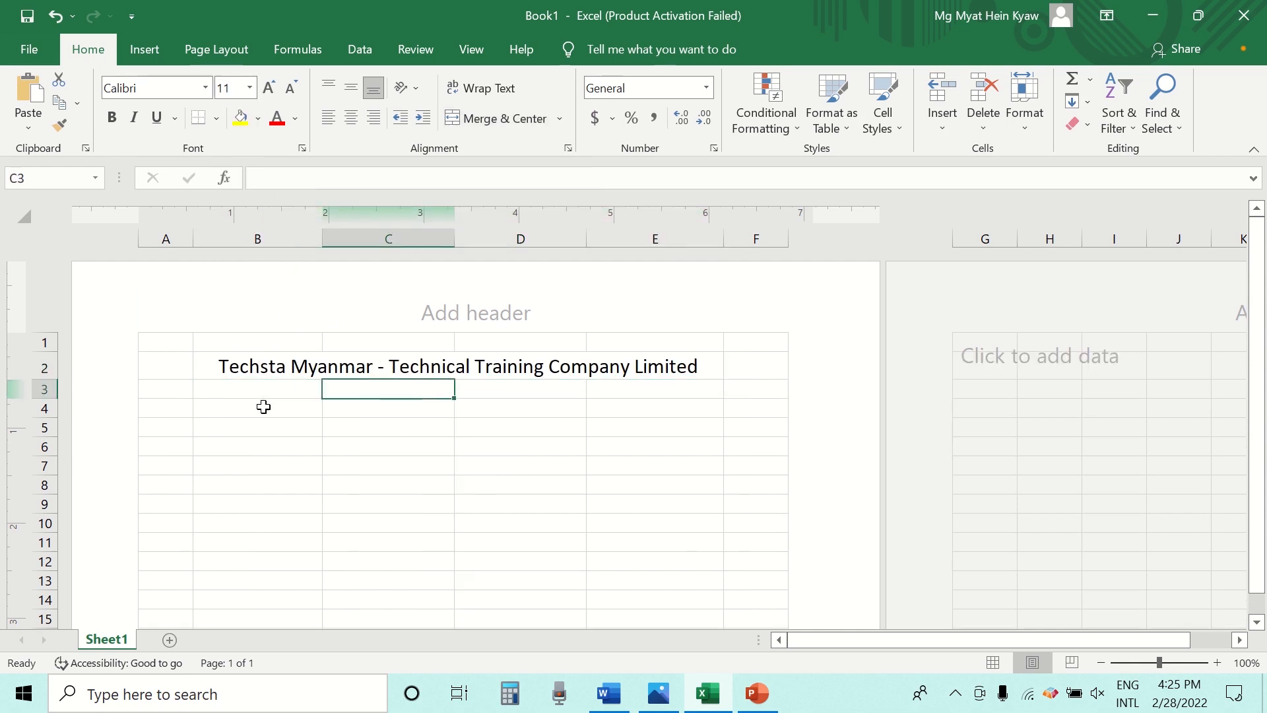
{"action": "left_click", "coordinate": [238, 393]}
{"action": "left_click_drag", "start_coordinate": [257, 390], "coordinate": [680, 396]}
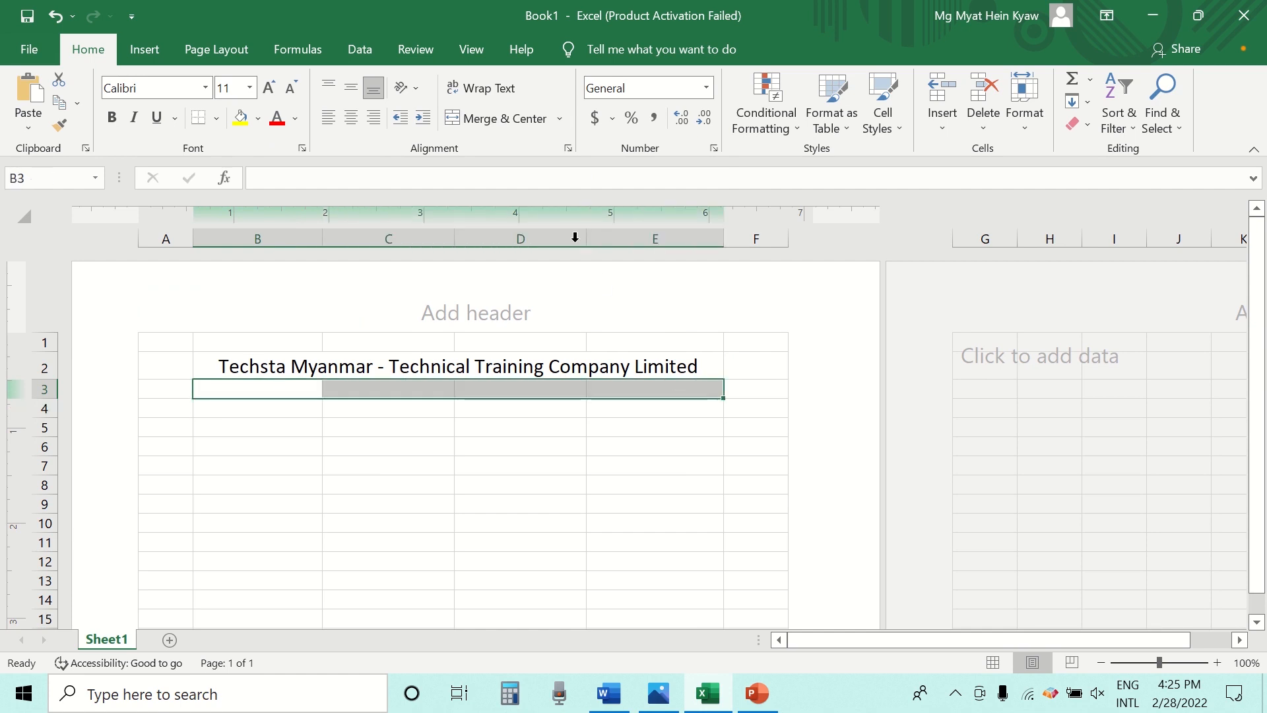
{"action": "left_click", "coordinate": [478, 117]}
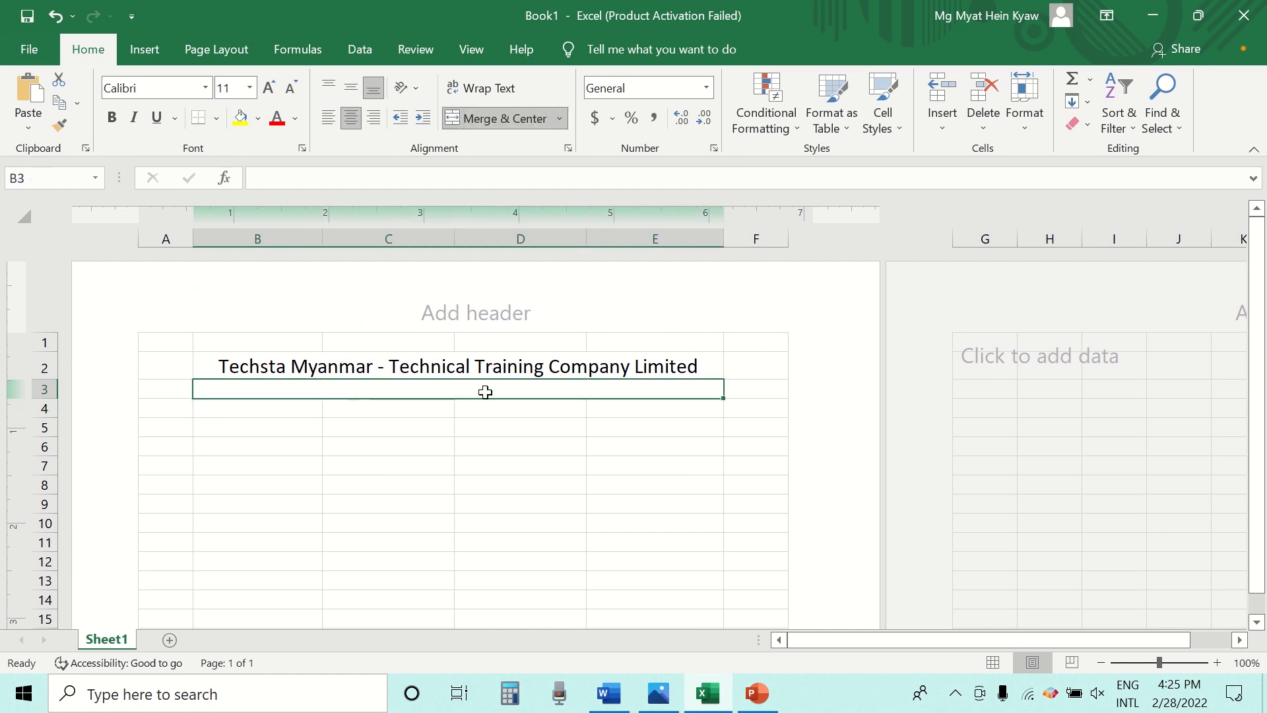
{"action": "type", "text": "Tech"}
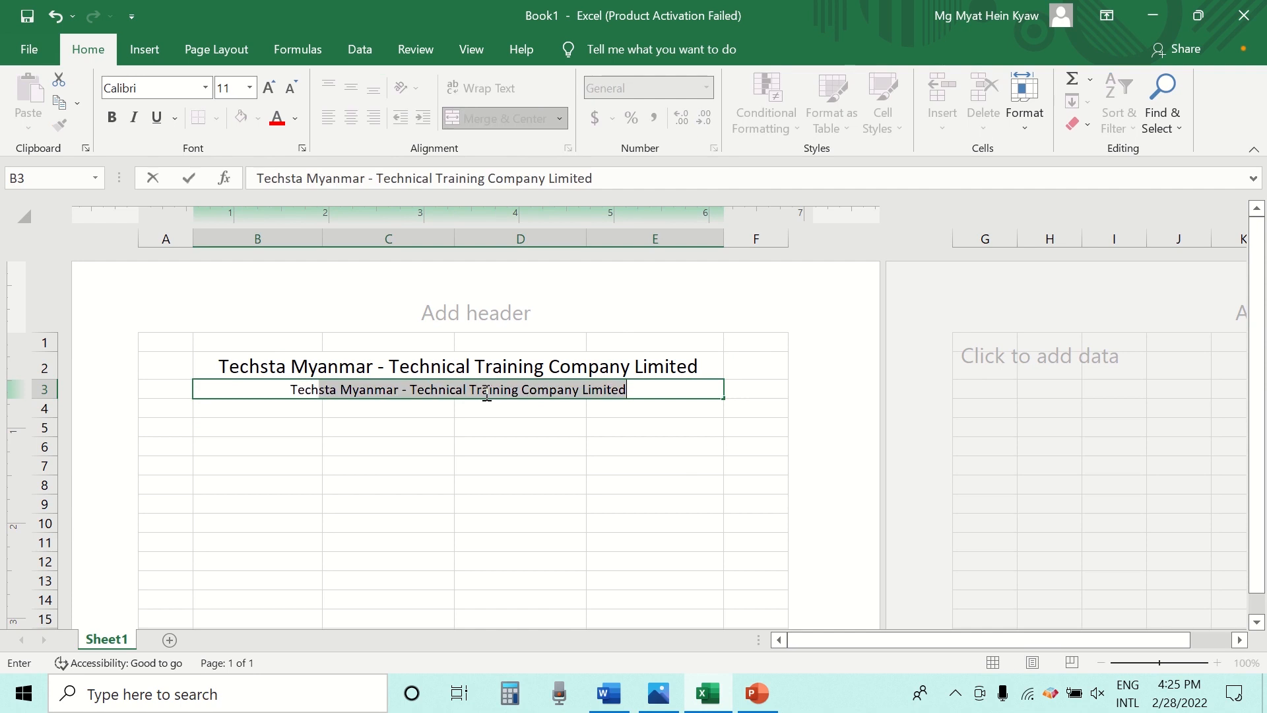
{"action": "type", "text": "nical"}
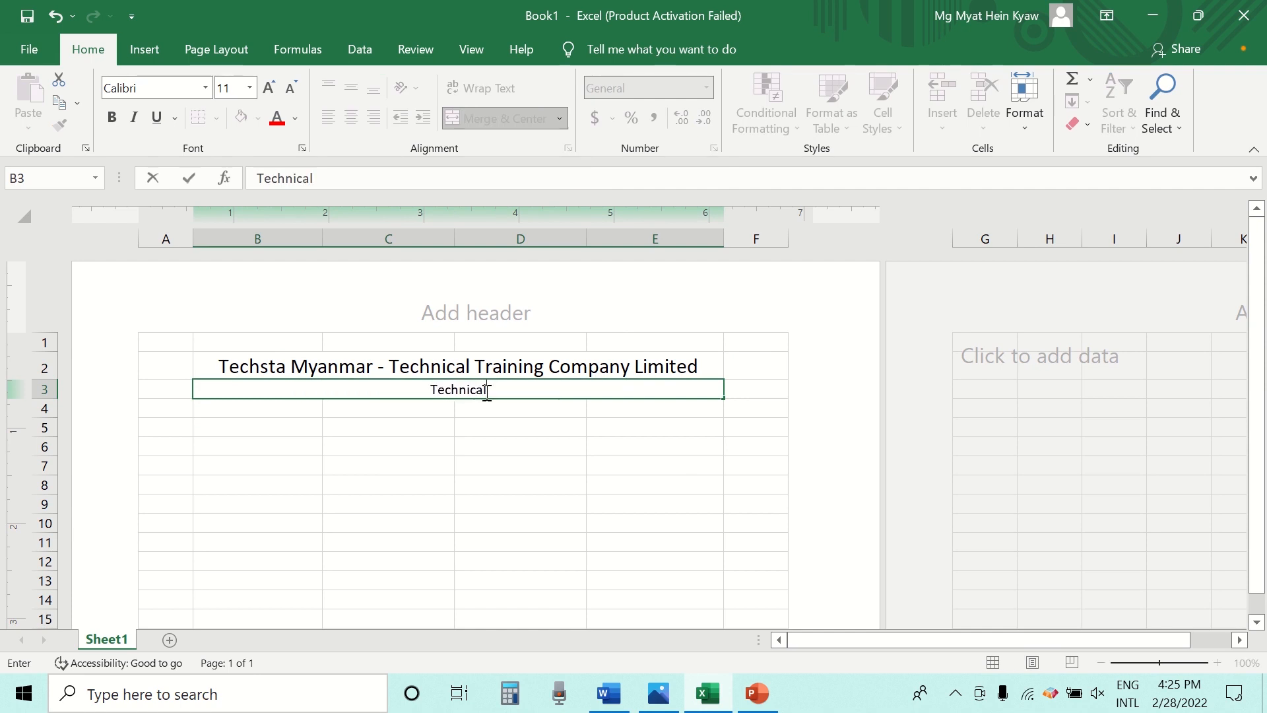
{"action": "type", "text": " Institute M"}
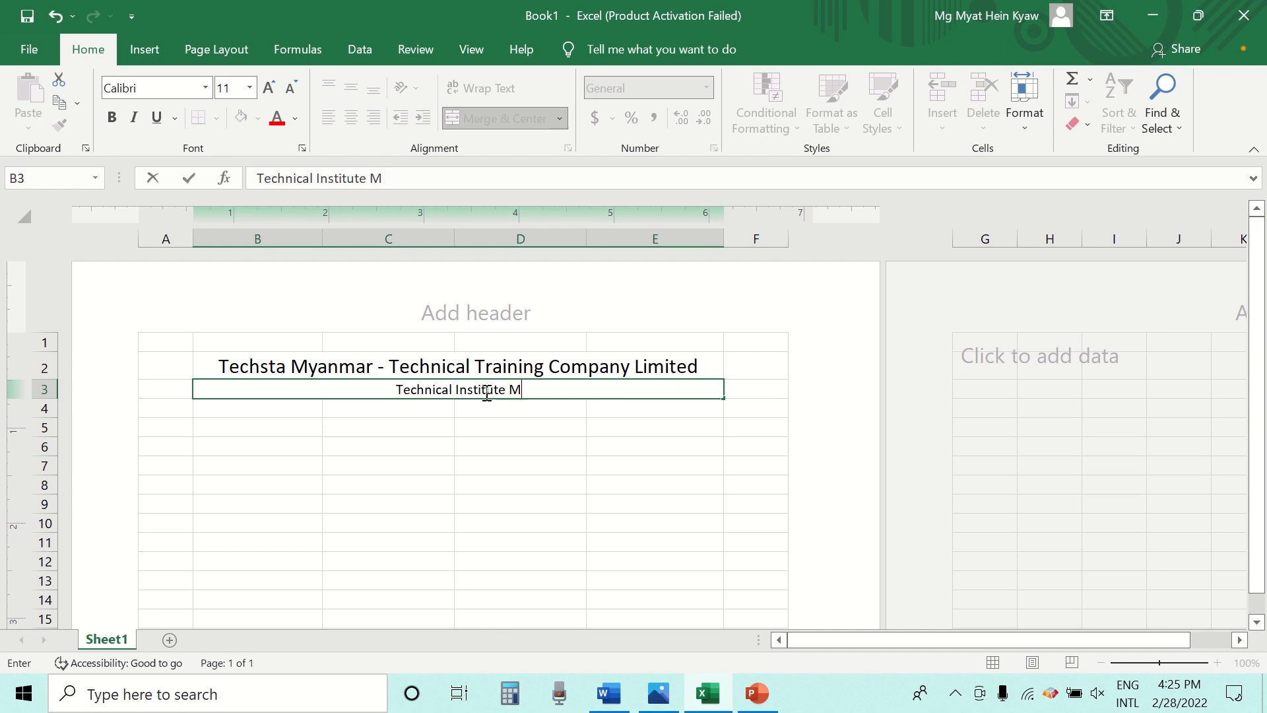
{"action": "type", "text": "andalay"}
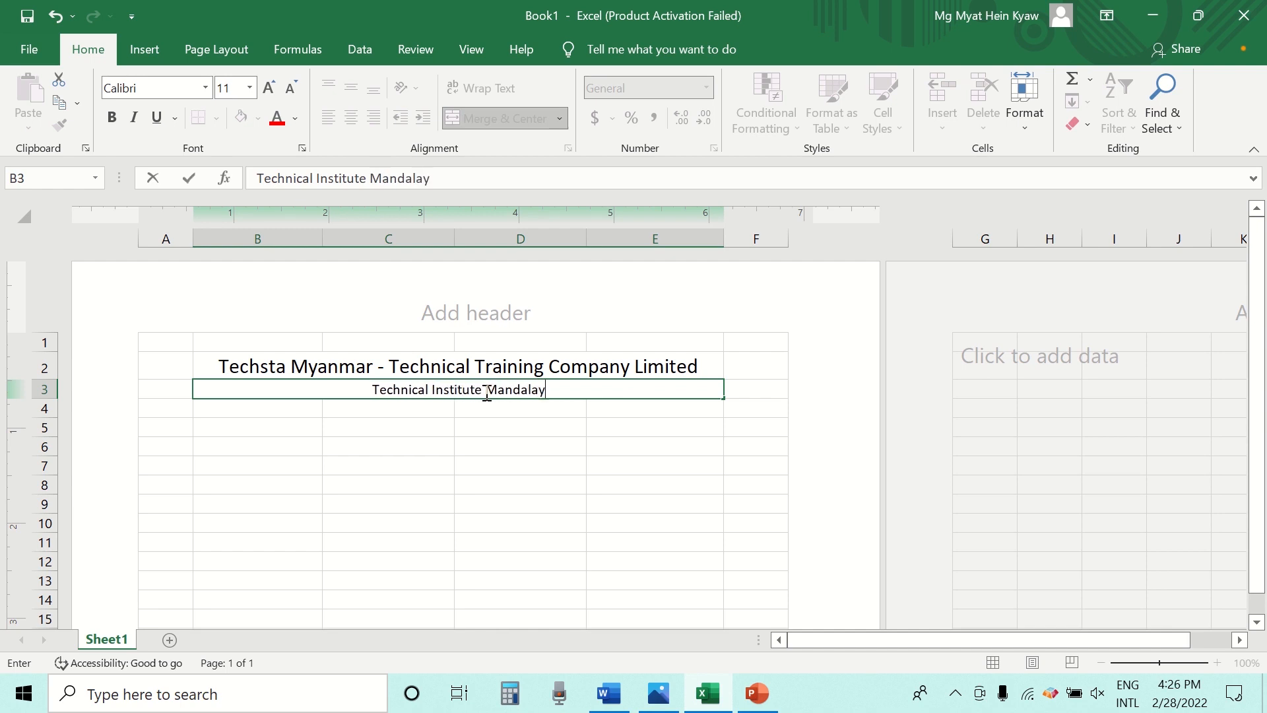
{"action": "left_click", "coordinate": [488, 405]}
- Set the font size of the institute line in row 3 to 14
{"action": "left_click", "coordinate": [496, 388]}
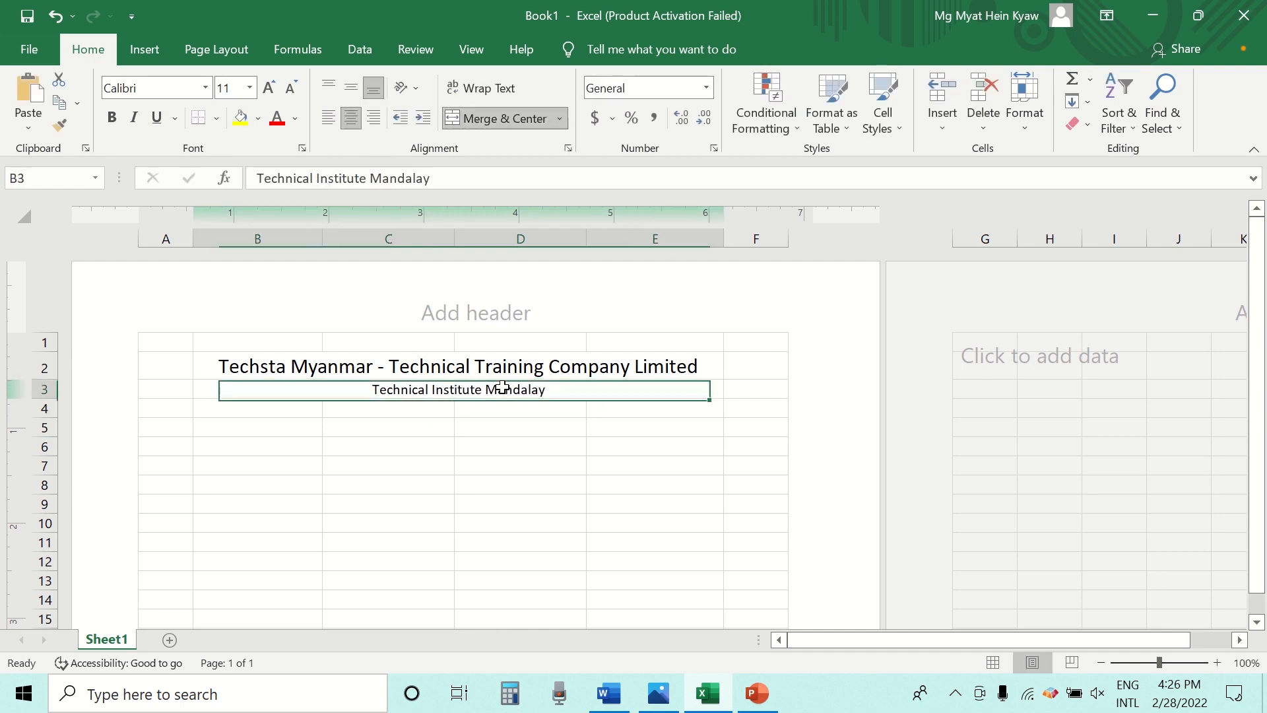
{"action": "left_click", "coordinate": [250, 88]}
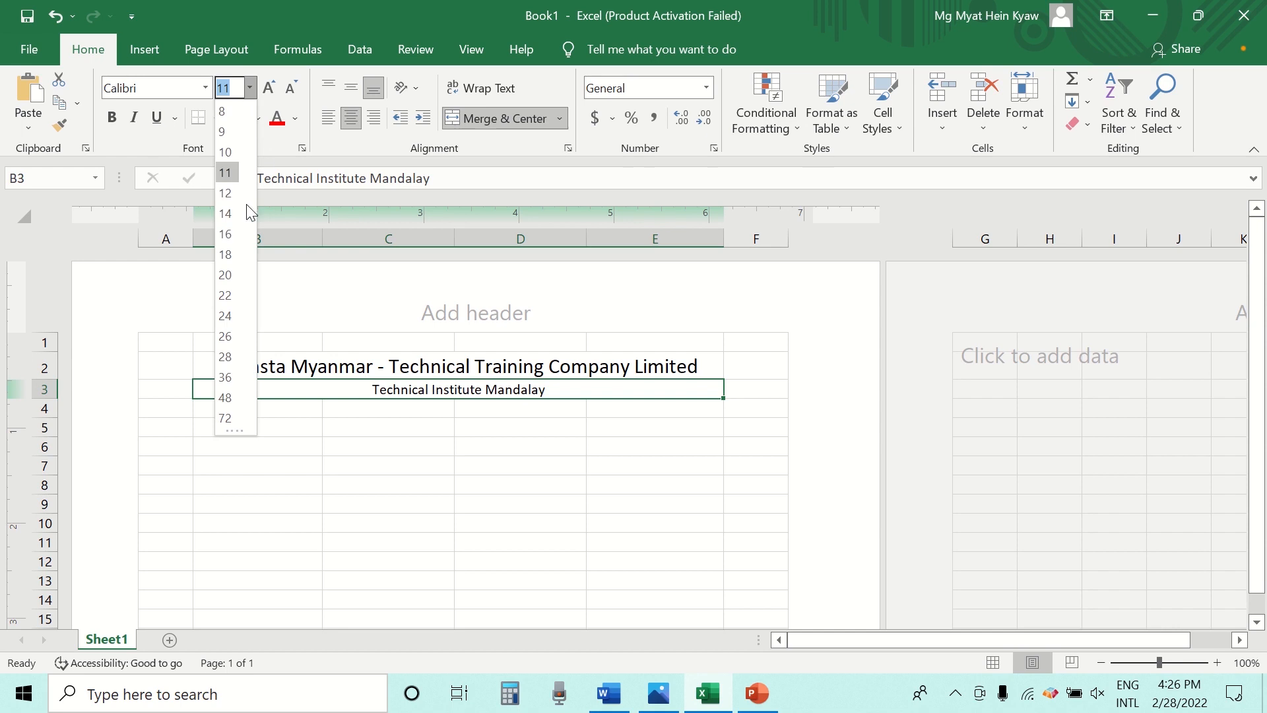
{"action": "left_click", "coordinate": [237, 213]}
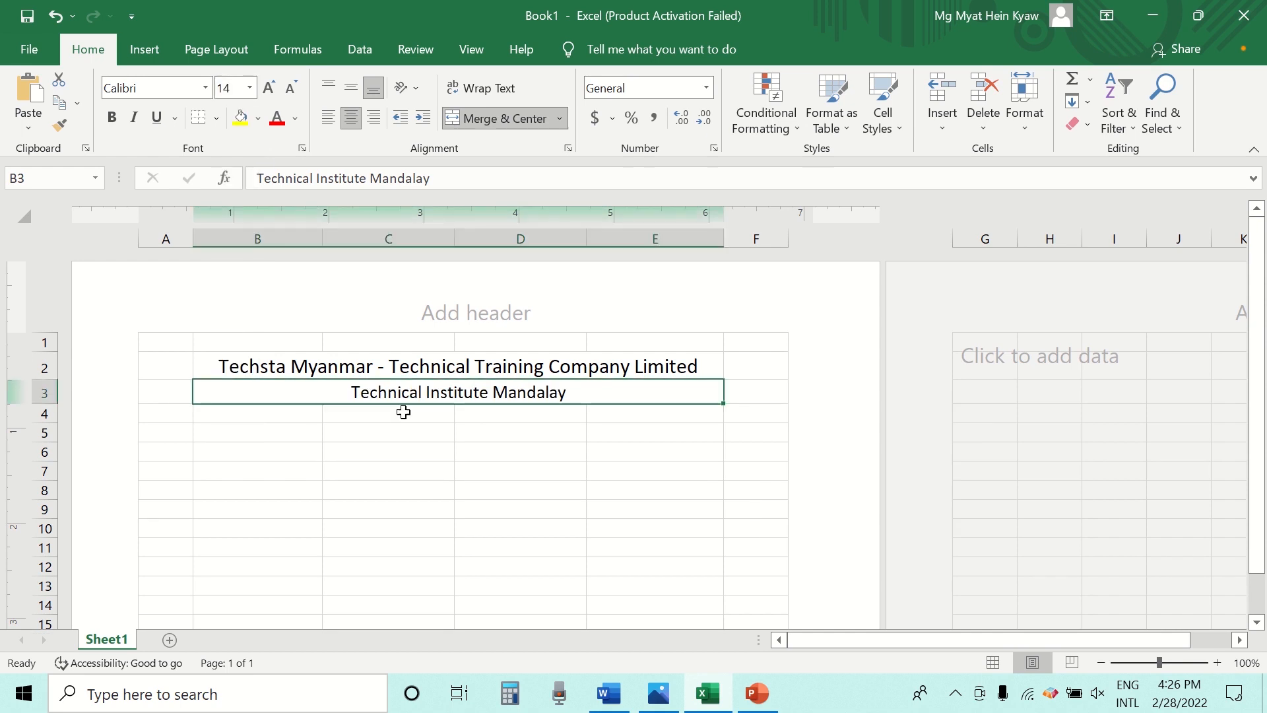
- Merge and center cells B4 to E4 and enter "Monthly Salary Slip" there
{"action": "left_click", "coordinate": [402, 410]}
{"action": "left_click_drag", "start_coordinate": [267, 421], "coordinate": [645, 413]}
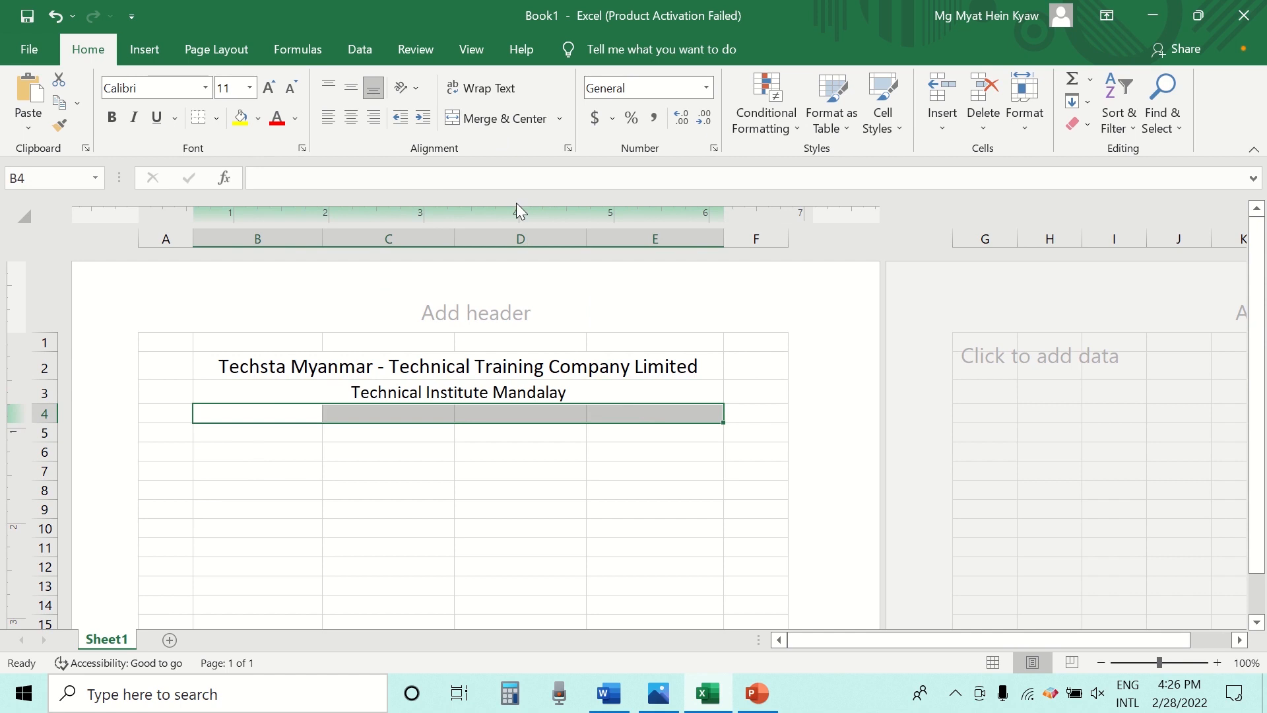
{"action": "left_click", "coordinate": [489, 119]}
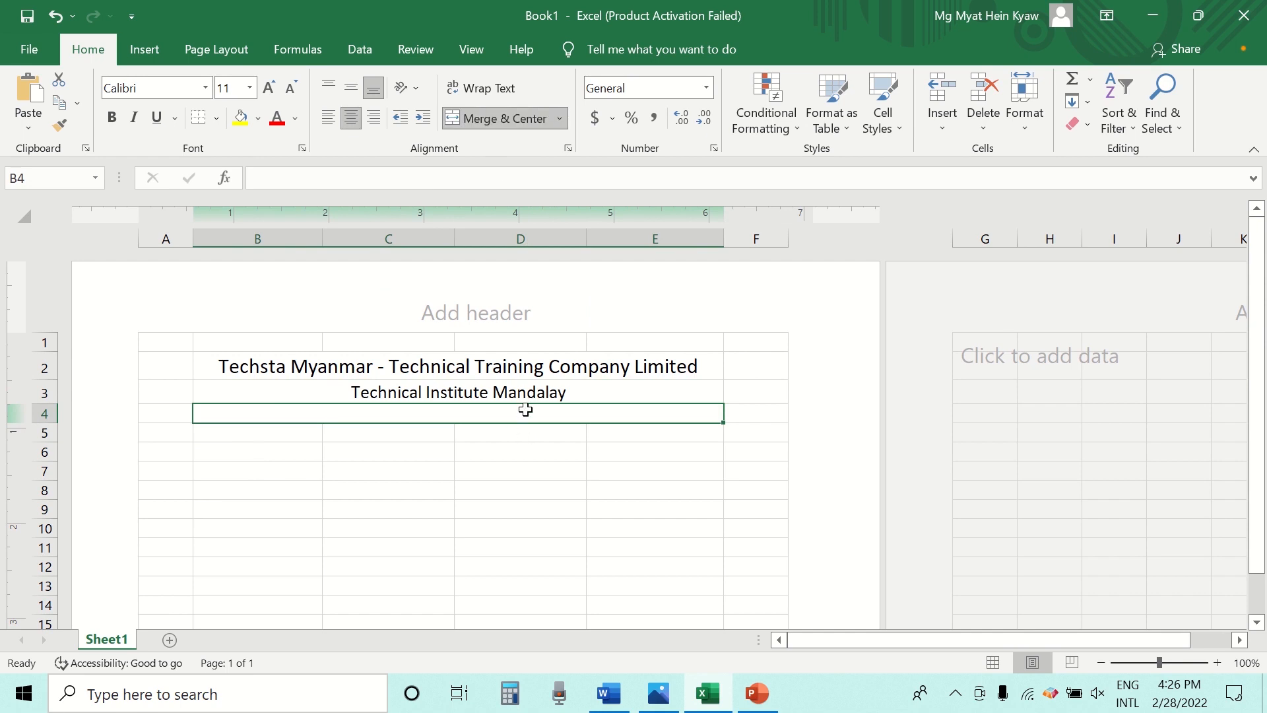
{"action": "type", "text": "Mont"}
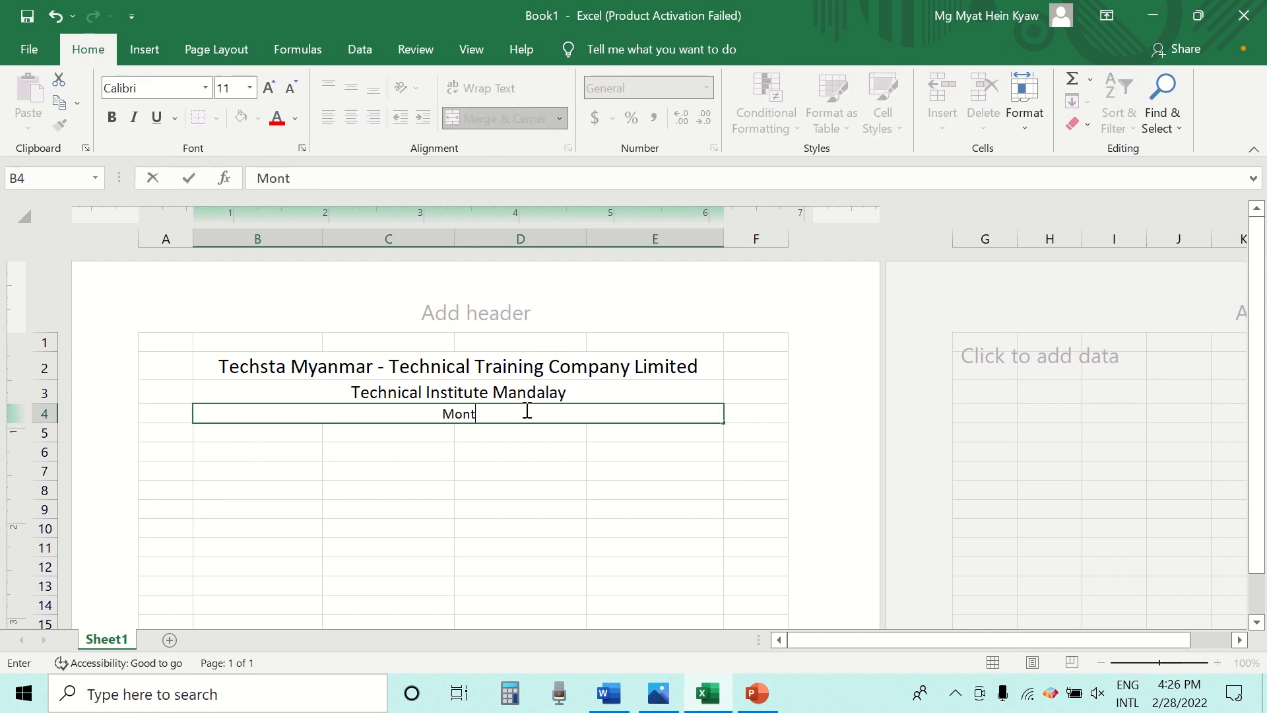
{"action": "type", "text": "hly Sa"}
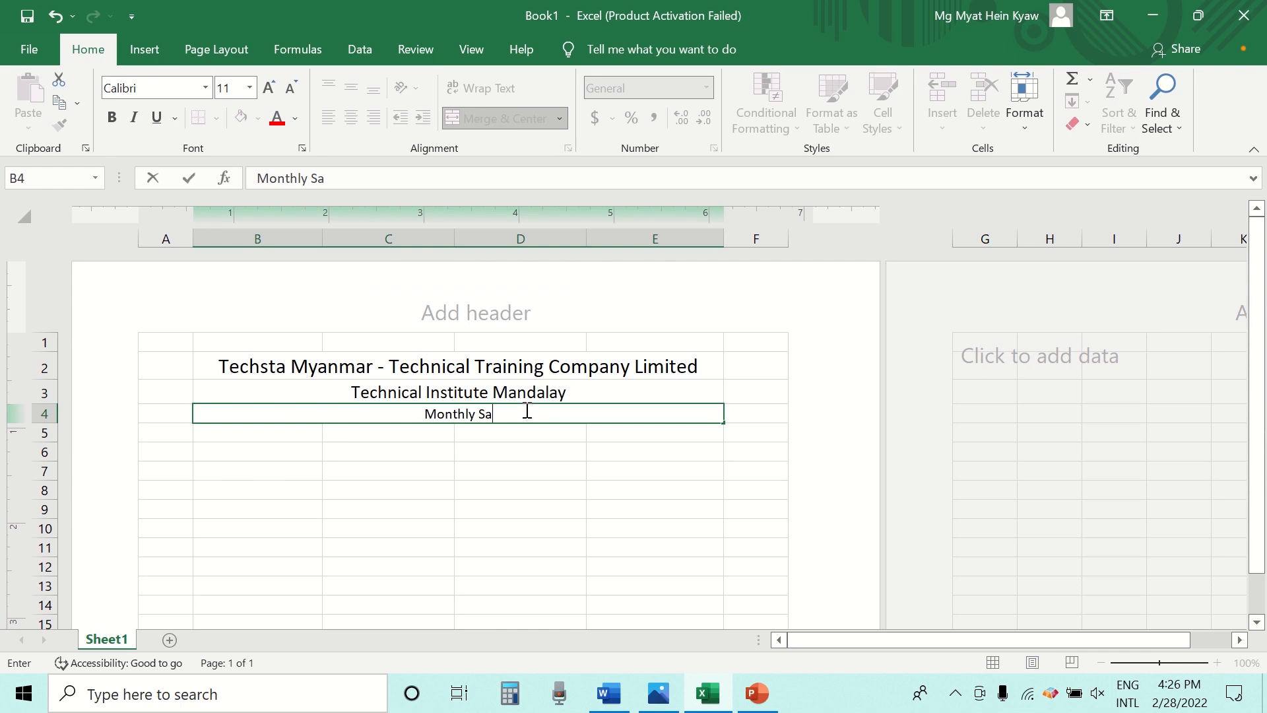
{"action": "type", "text": "lary Slo"}
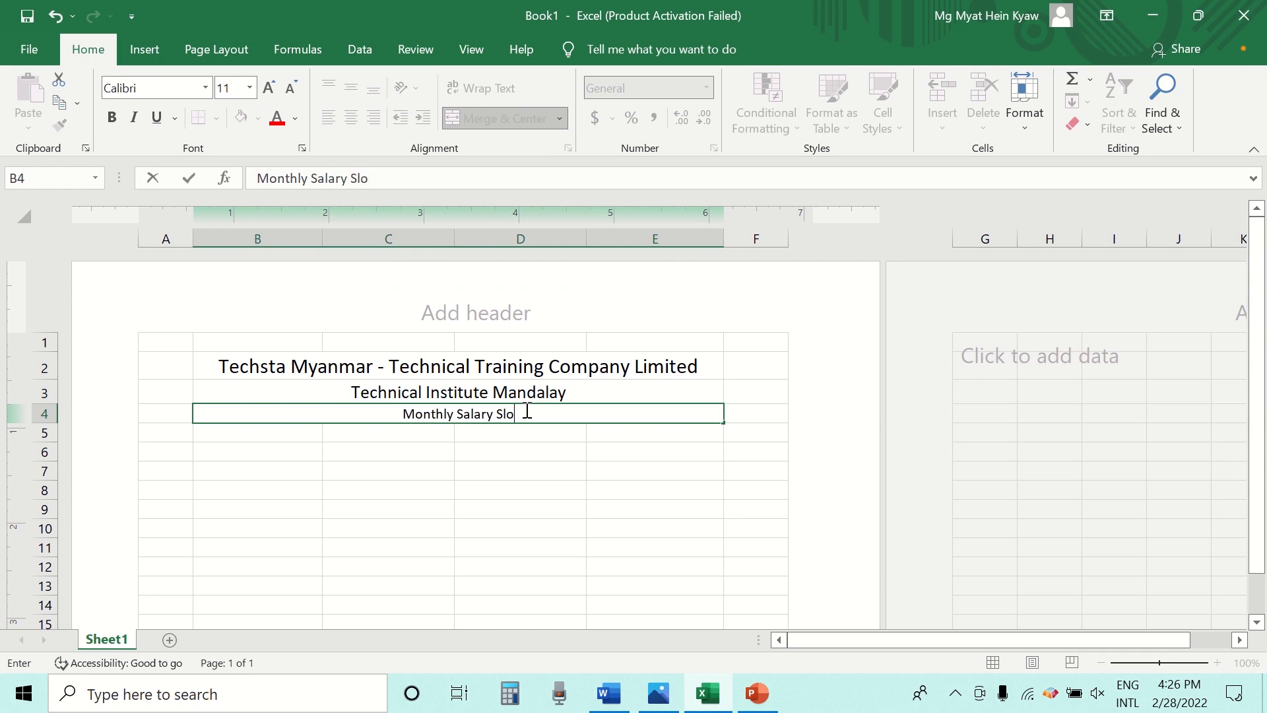
{"action": "key", "text": "BackSpace"}
{"action": "type", "text": "ip"}
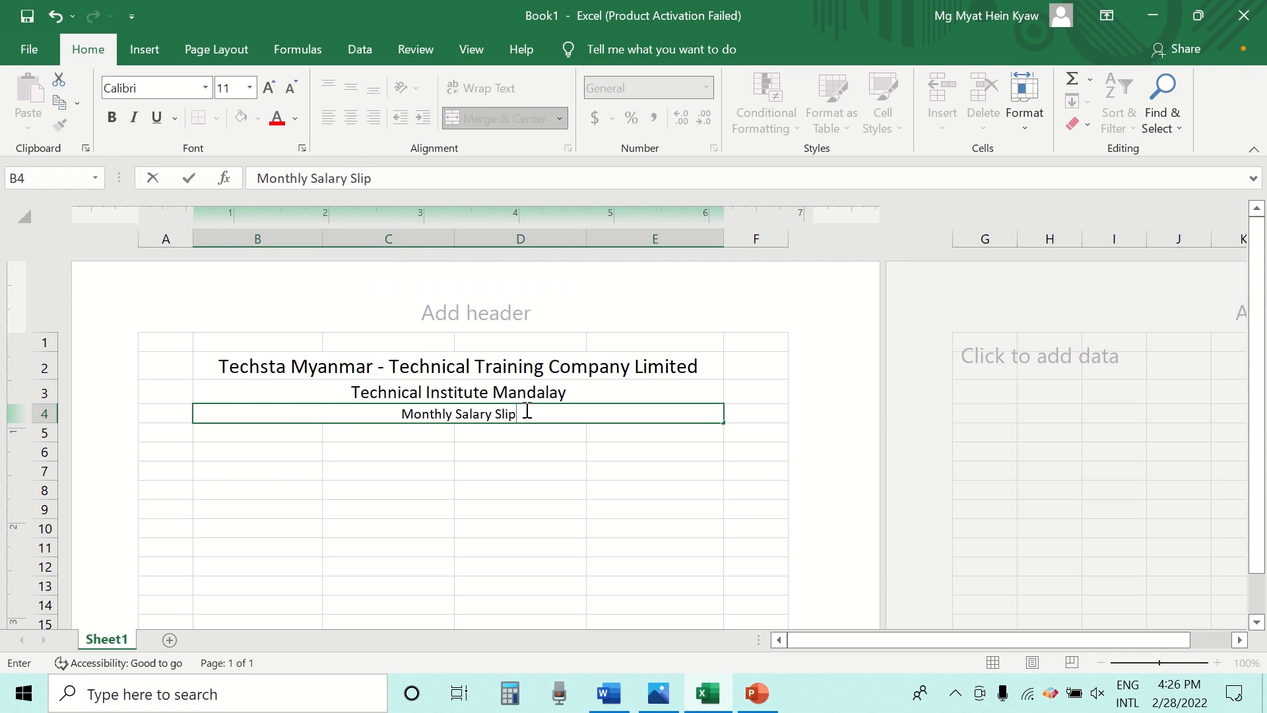
{"action": "left_click", "coordinate": [518, 426]}
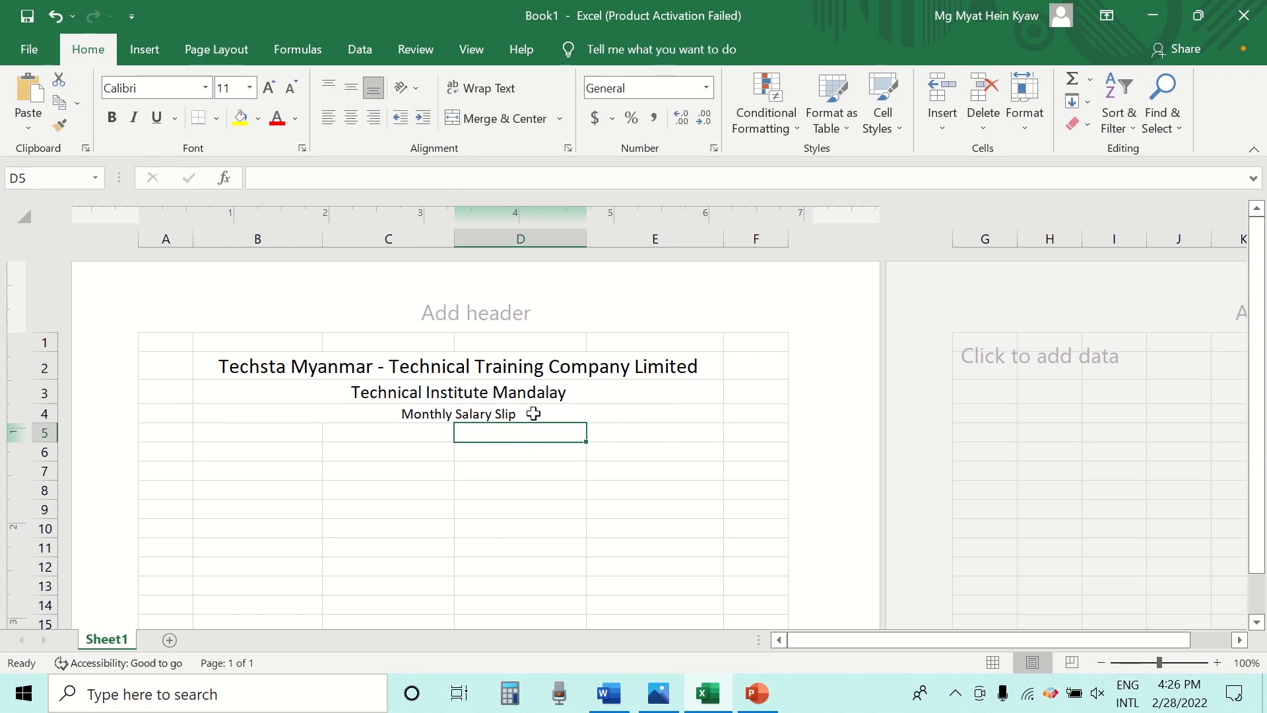
- Set the font size of the "Monthly Salary Slip" line in row 4 to 14
{"action": "left_click", "coordinate": [533, 413]}
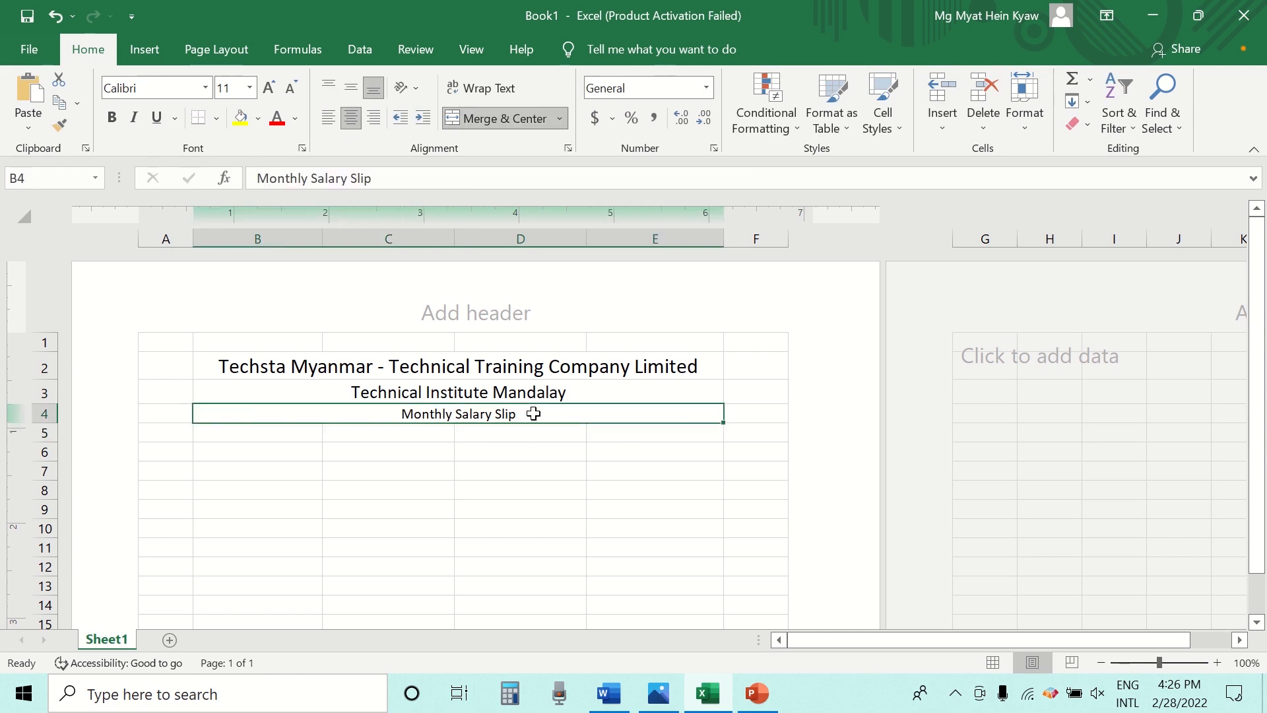
{"action": "left_click", "coordinate": [250, 88]}
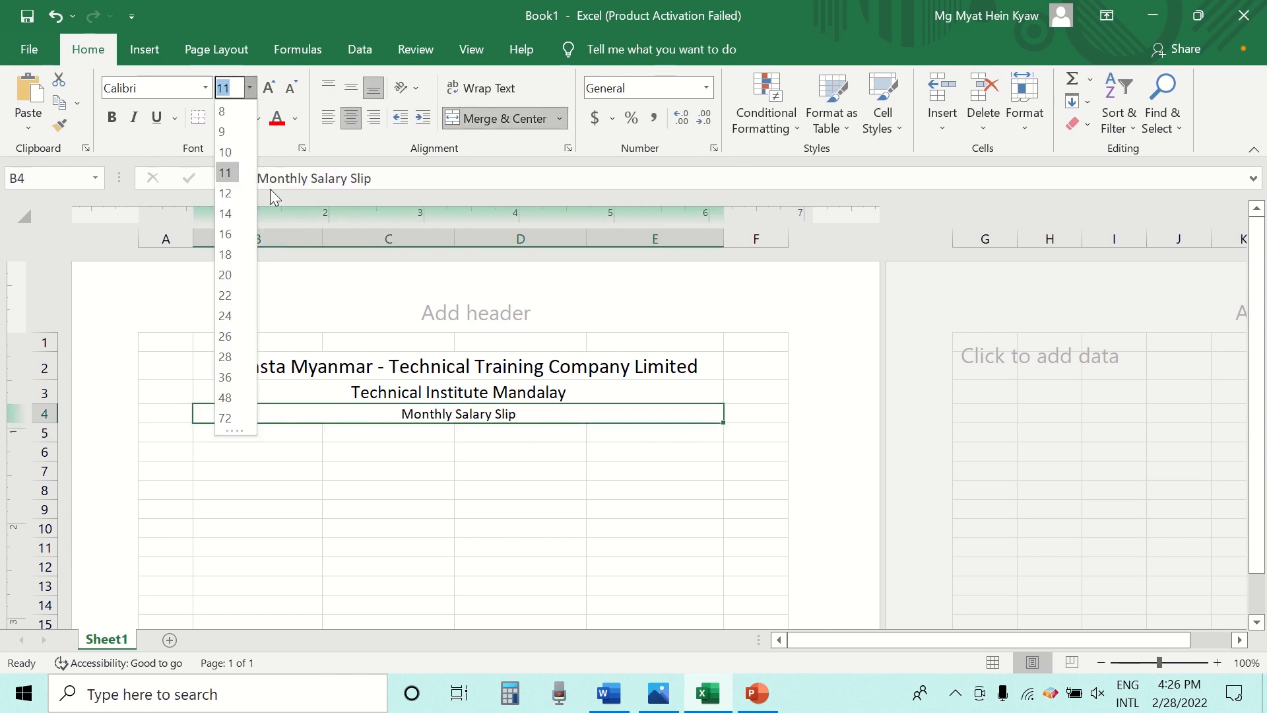
{"action": "left_click", "coordinate": [226, 213]}
{"action": "left_click", "coordinate": [515, 455]}
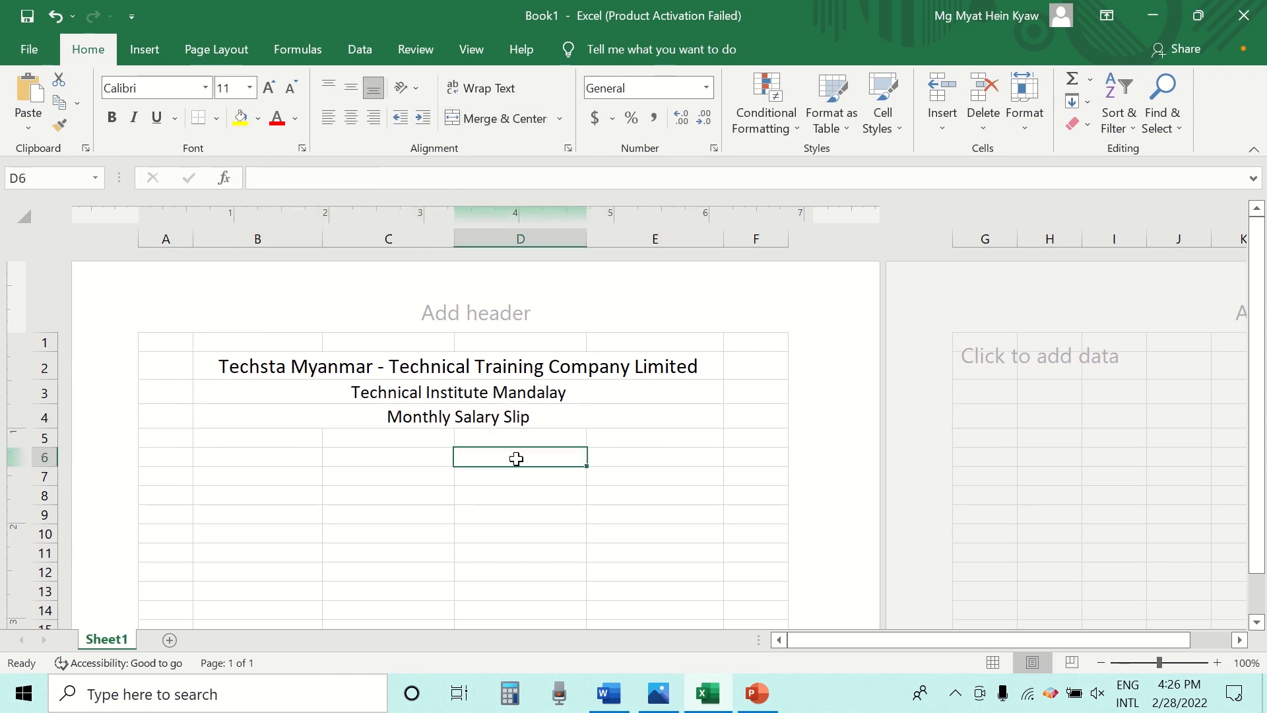
- Apply a bottom double border to the merged "Monthly Salary Slip" cell in row 4
{"action": "left_click", "coordinate": [364, 414]}
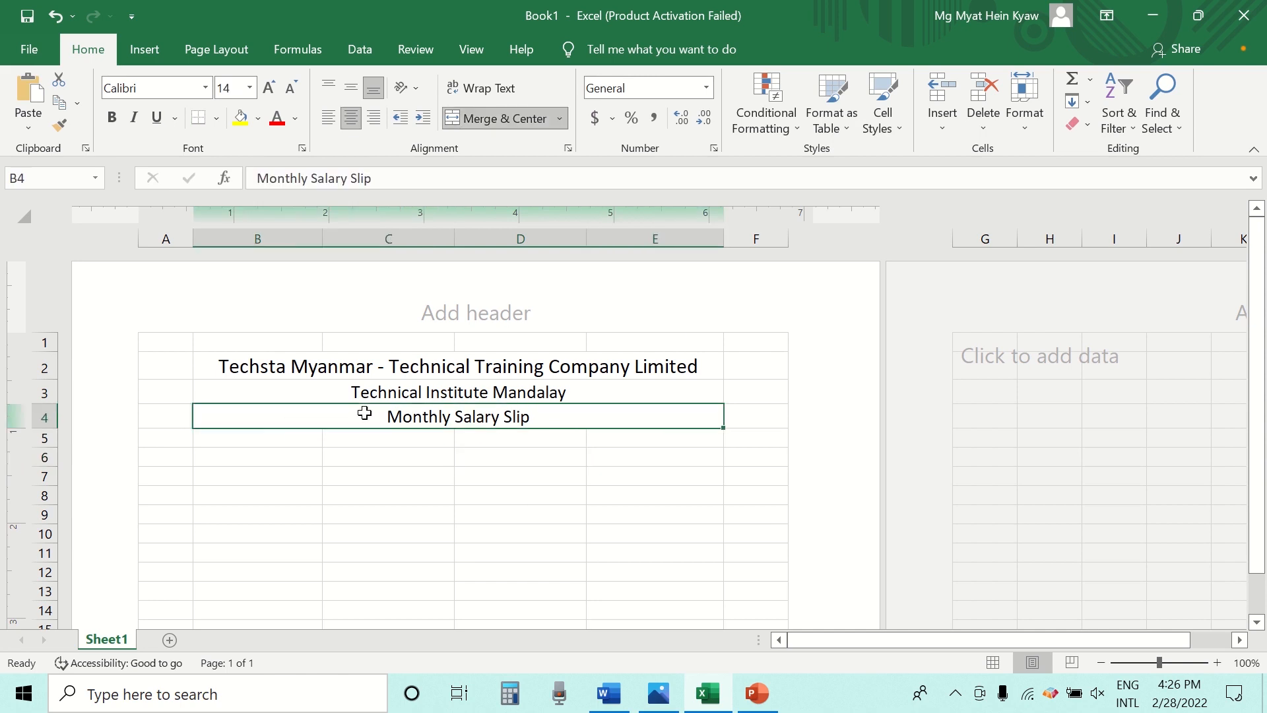
{"action": "left_click", "coordinate": [216, 119]}
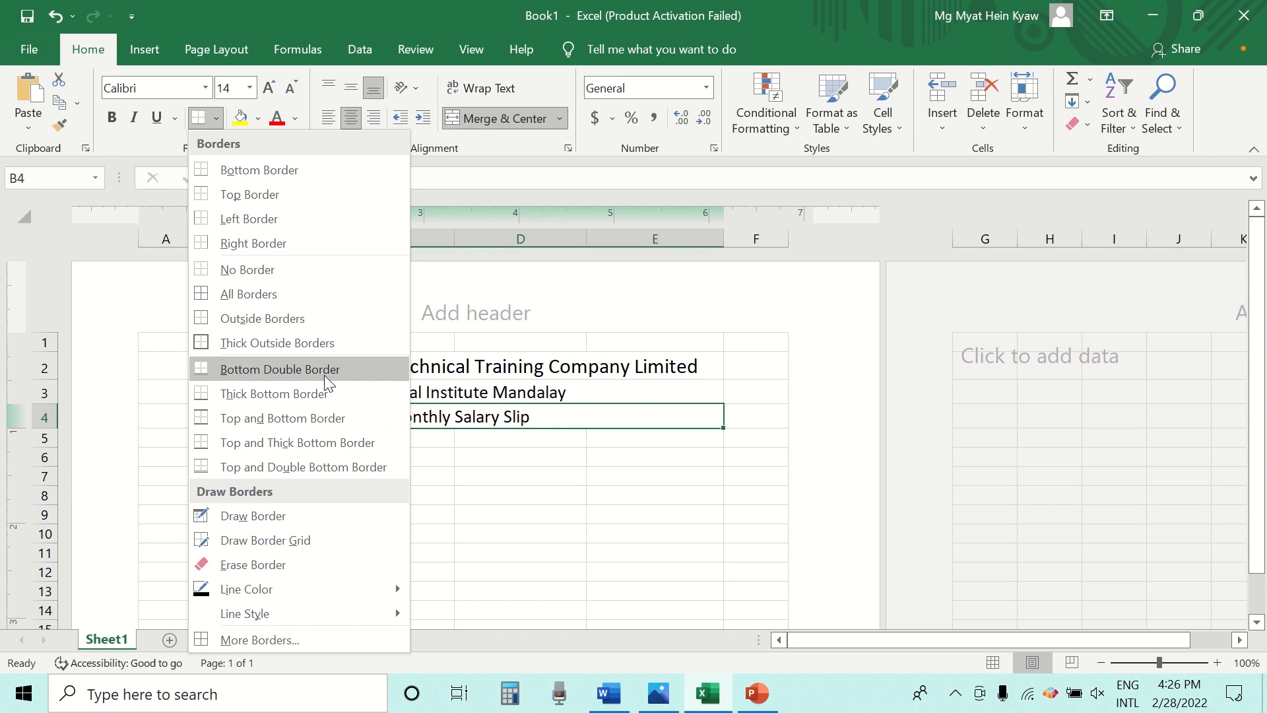
{"action": "left_click", "coordinate": [340, 370]}
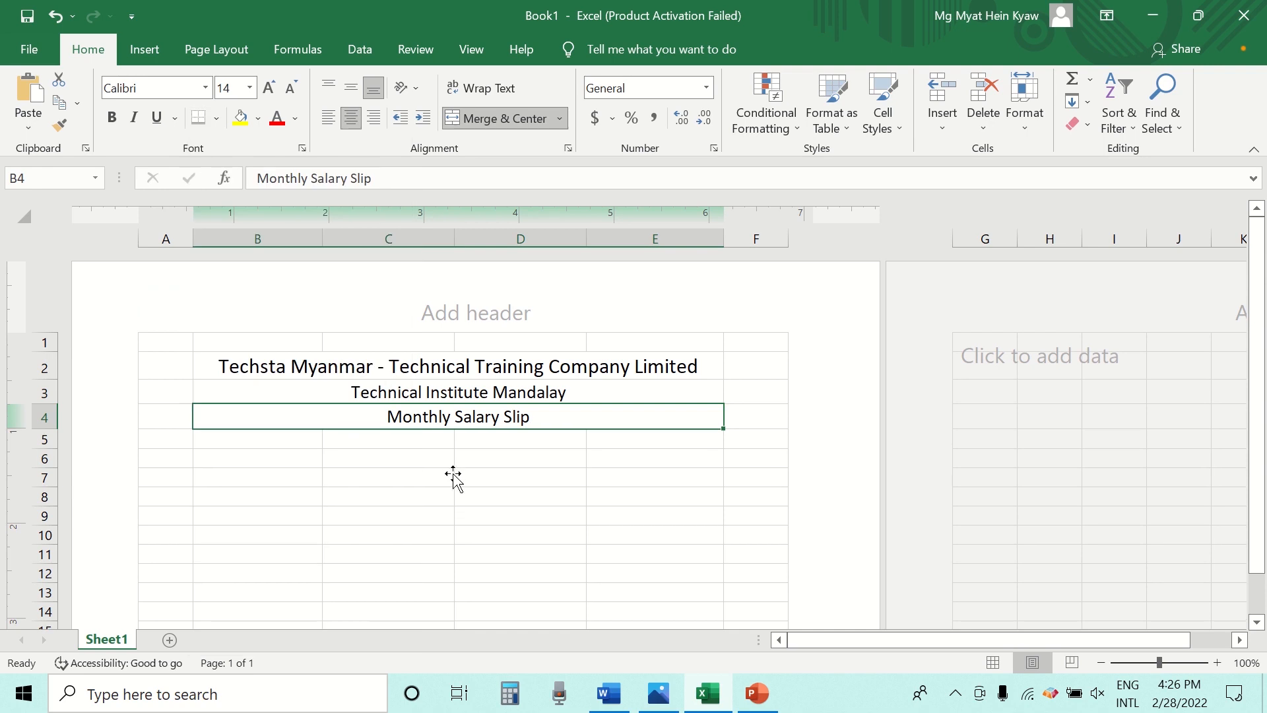
{"action": "left_click", "coordinate": [453, 477]}
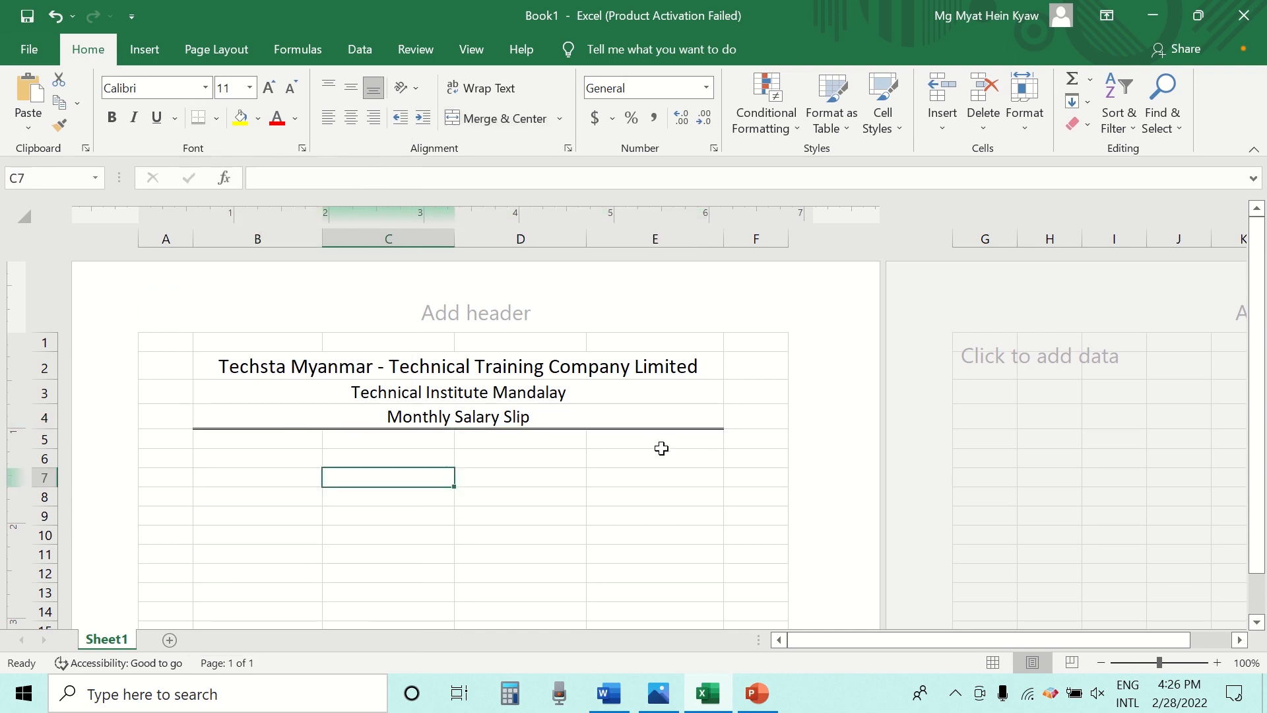
- Enter the labels "Empolyee ID" in cell B6 and "Designation" in cell B7
{"action": "left_click", "coordinate": [277, 461]}
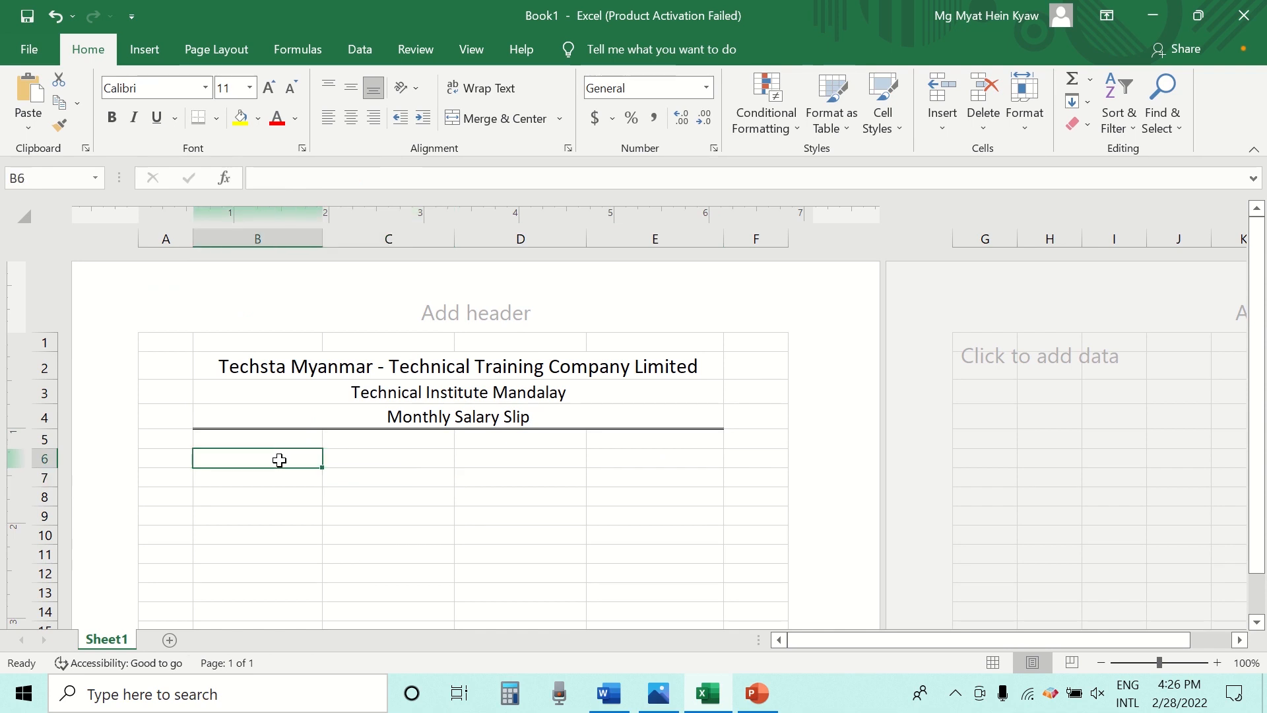
{"action": "type", "text": "Em"}
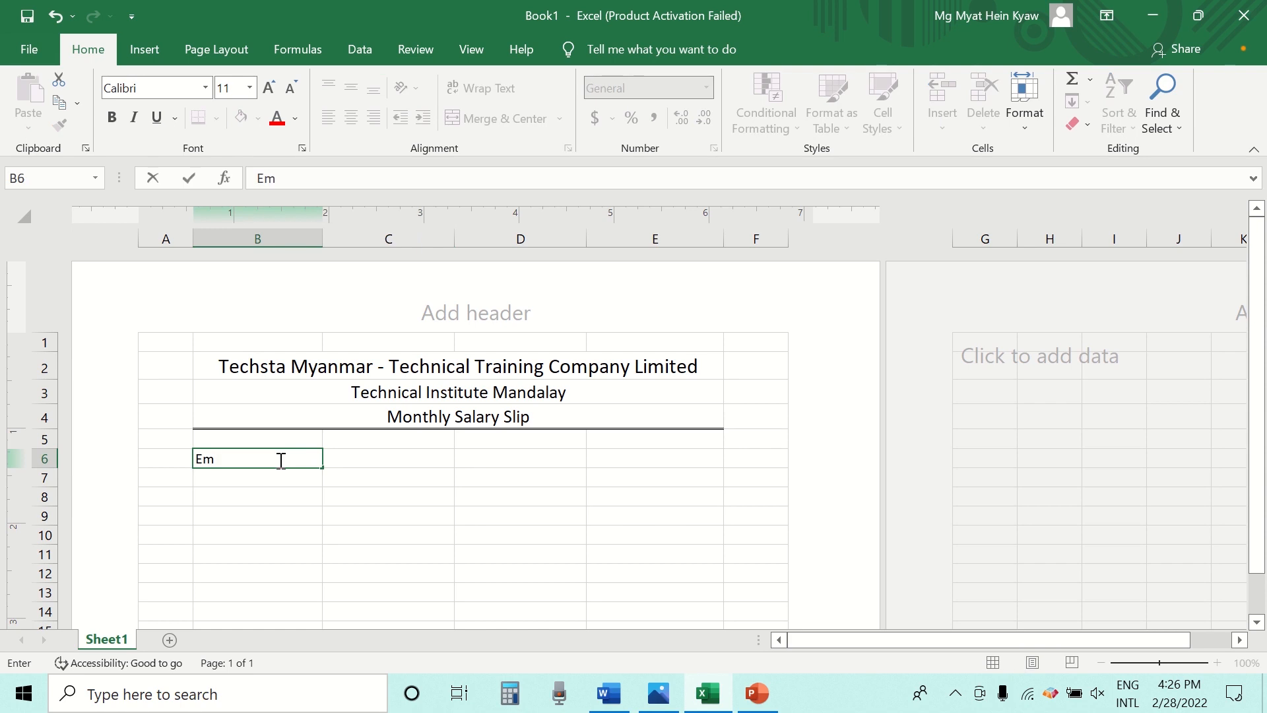
{"action": "type", "text": "polyee ISD"}
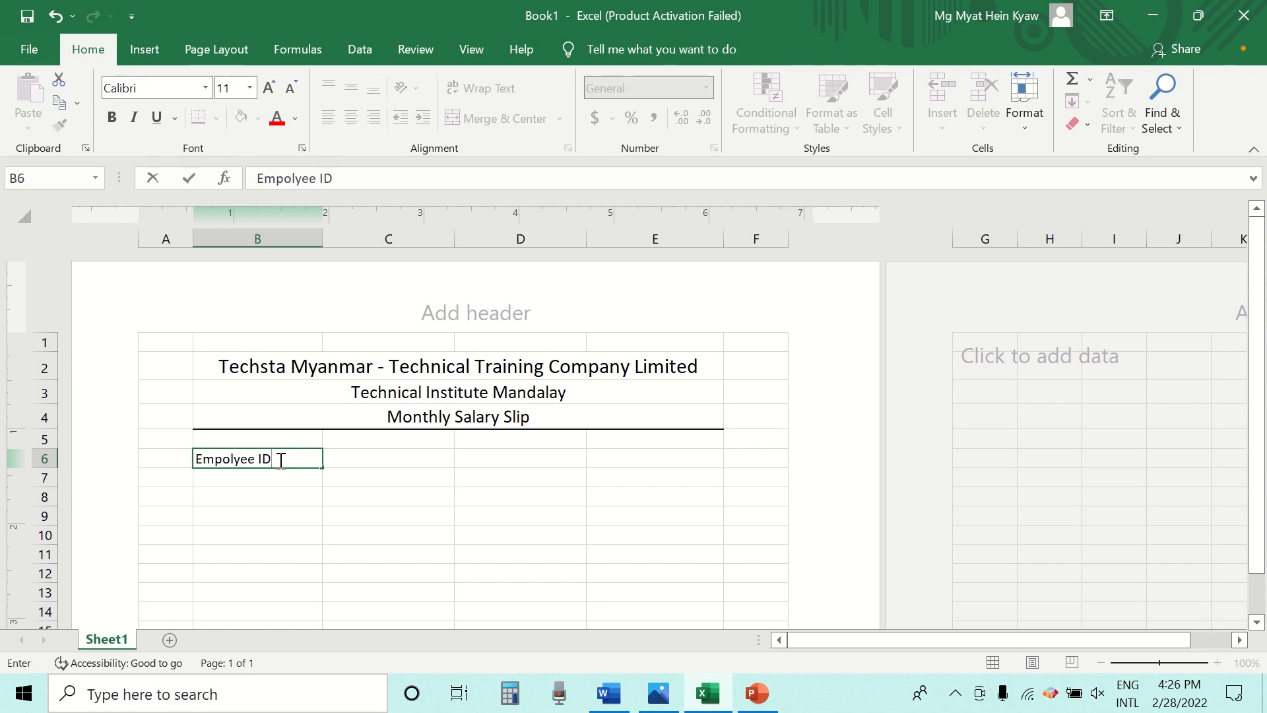
{"action": "key", "text": "Return"}
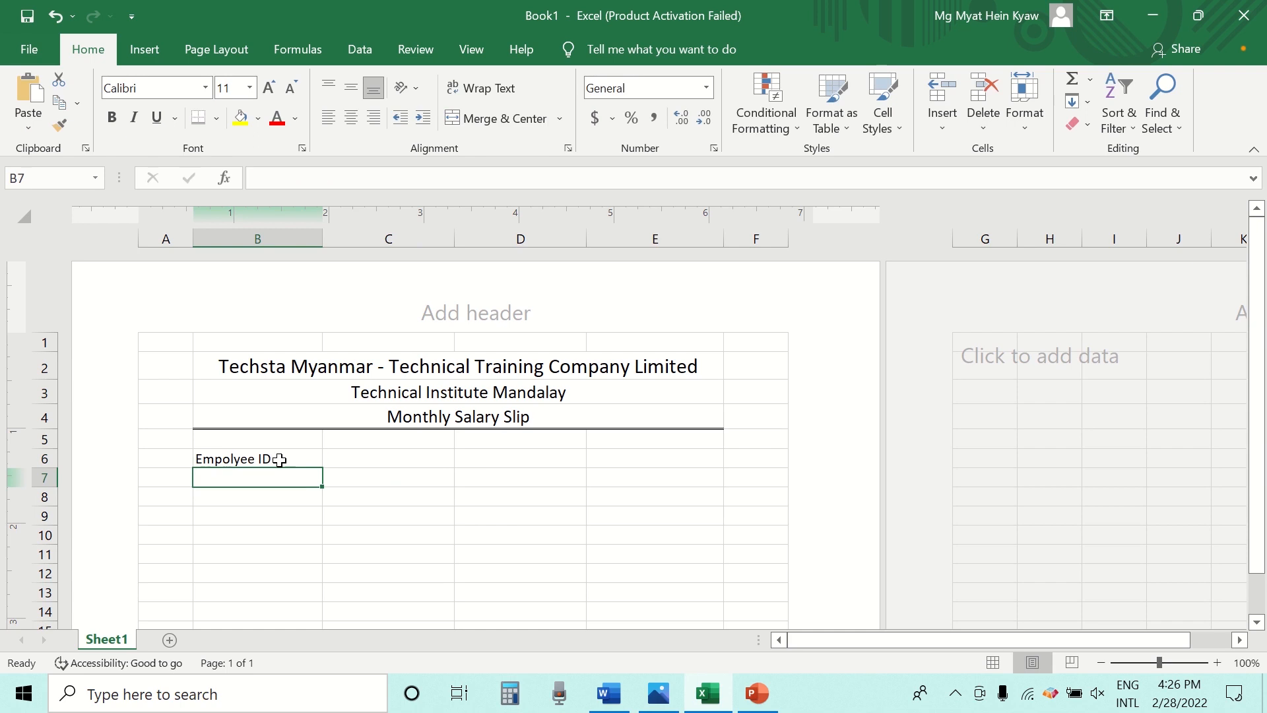
{"action": "type", "text": "Desig"}
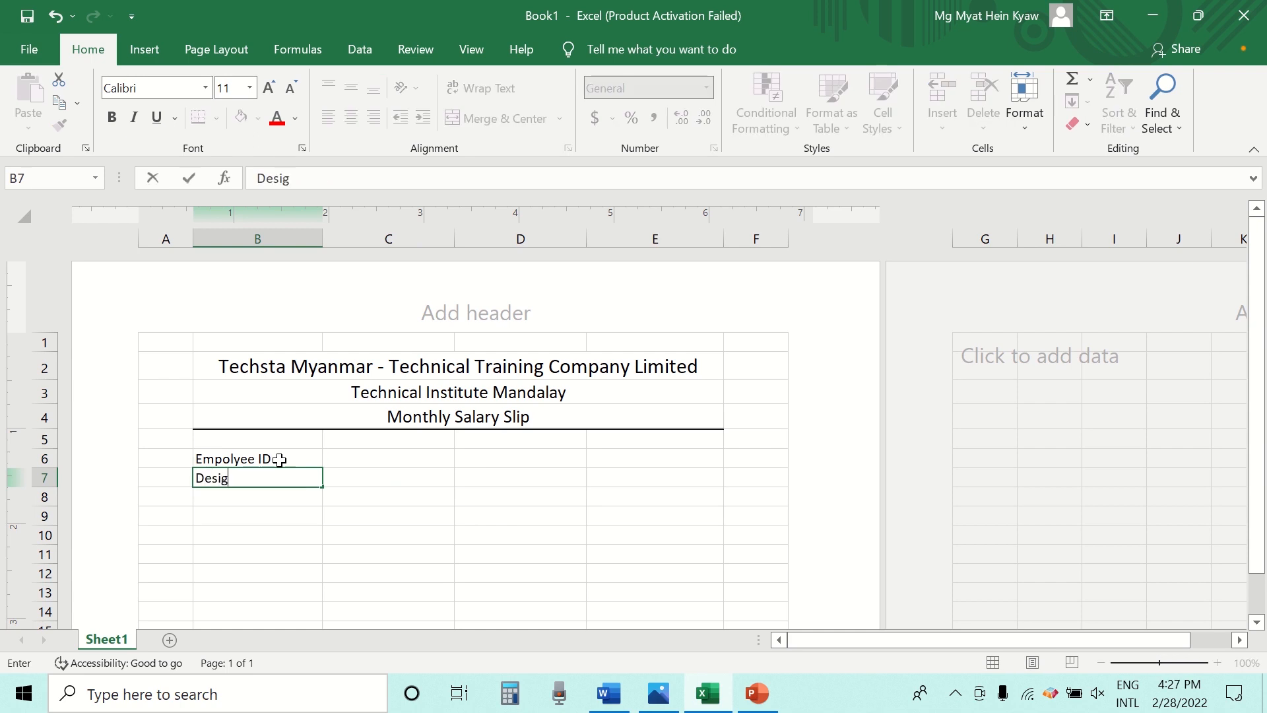
{"action": "type", "text": "nation"}
{"action": "left_click", "coordinate": [397, 457]}
{"action": "left_click", "coordinate": [407, 484]}
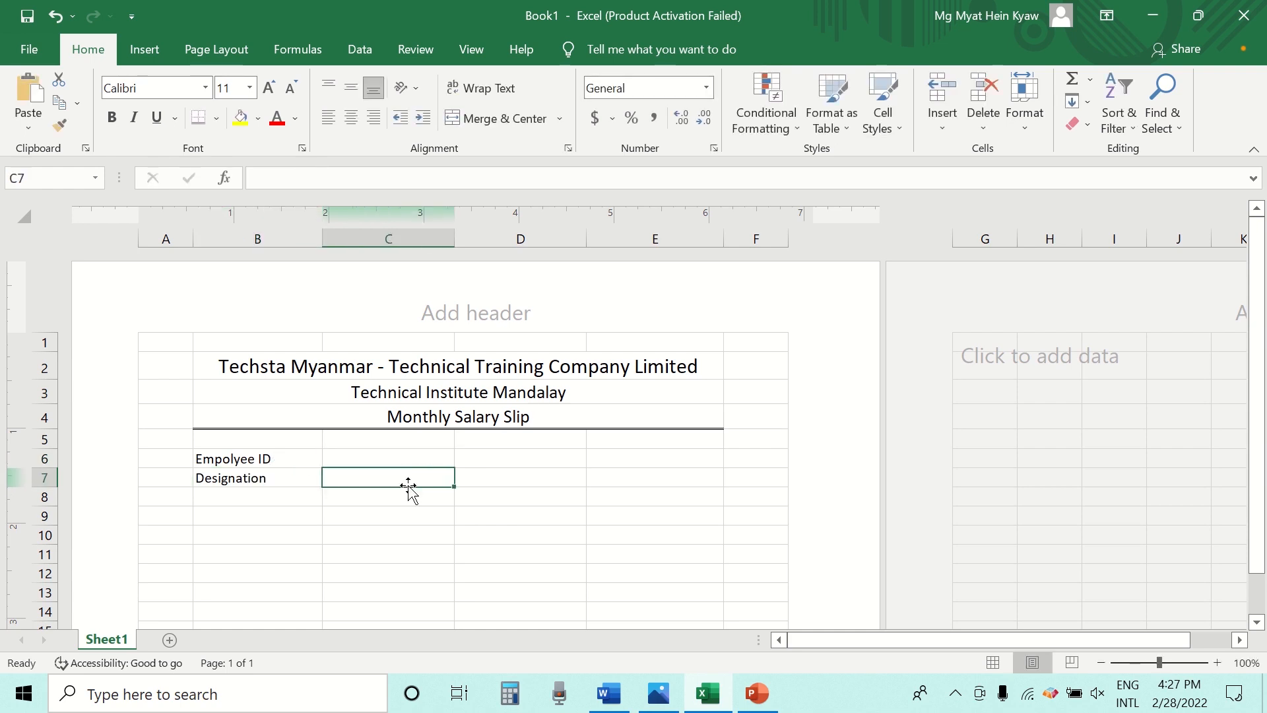
- Enter the labels "Employee Name" in cell D6 and "Month of Salary" in cell D7
{"action": "left_click", "coordinate": [514, 462]}
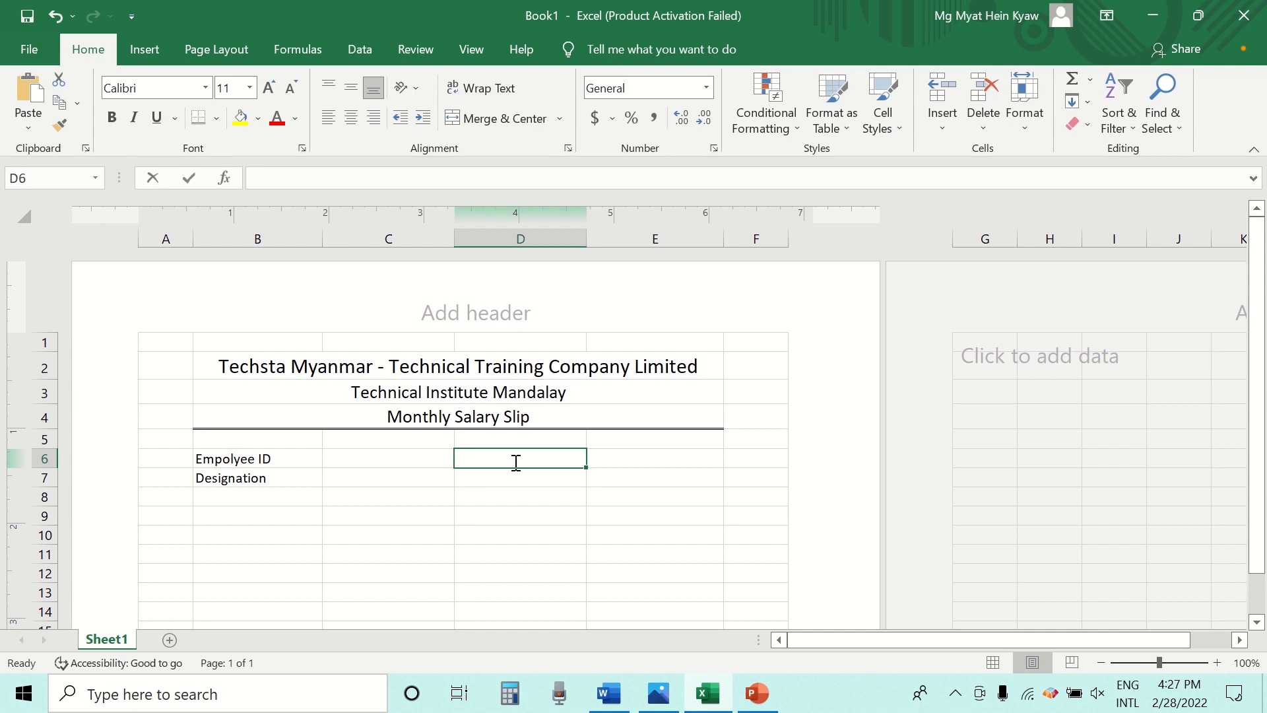
{"action": "type", "text": "Employ"}
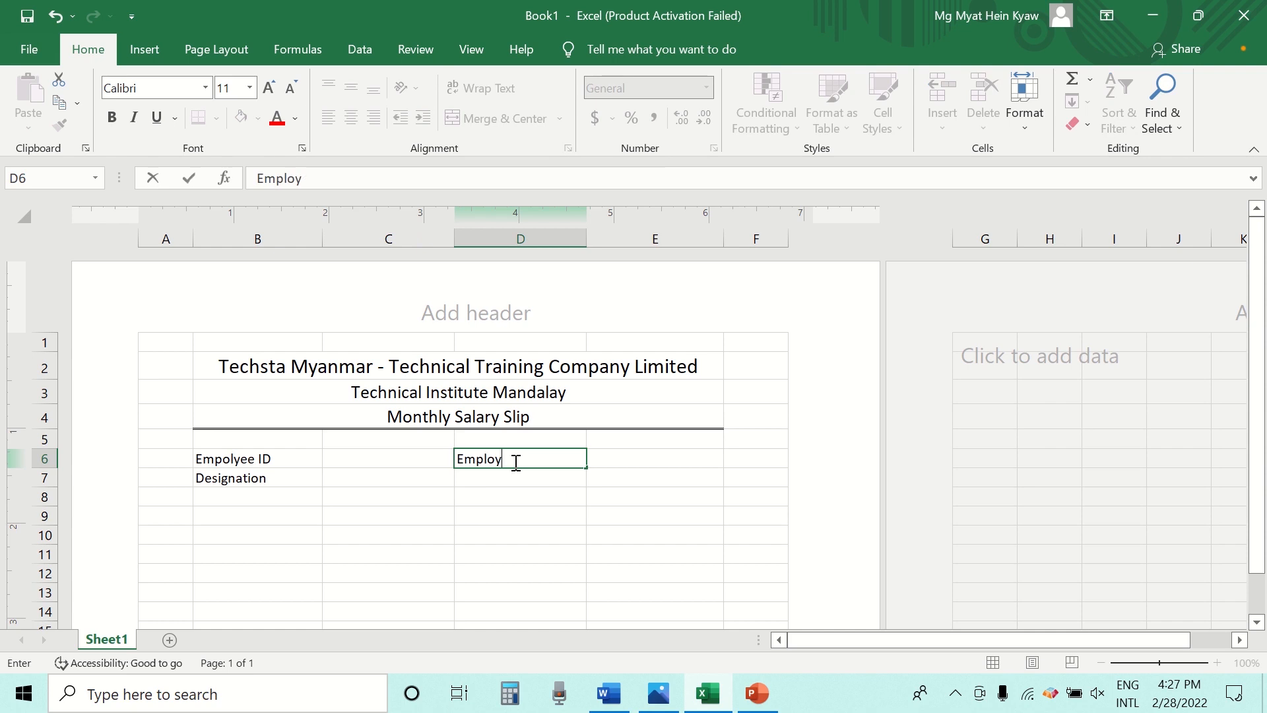
{"action": "type", "text": "ee Name"}
{"action": "left_click", "coordinate": [518, 473]}
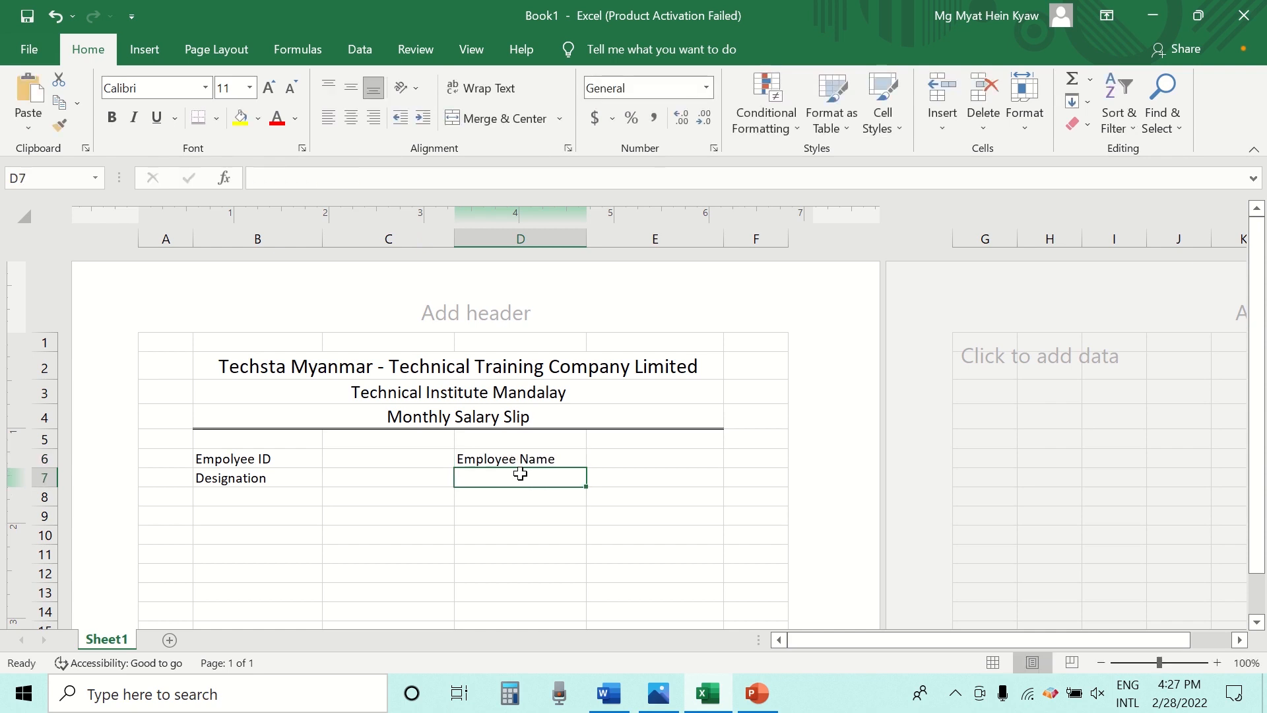
{"action": "type", "text": "MOn"}
{"action": "key", "text": "BackSpace"}
{"action": "key", "text": "BackSpace"}
{"action": "type", "text": "onth of"}
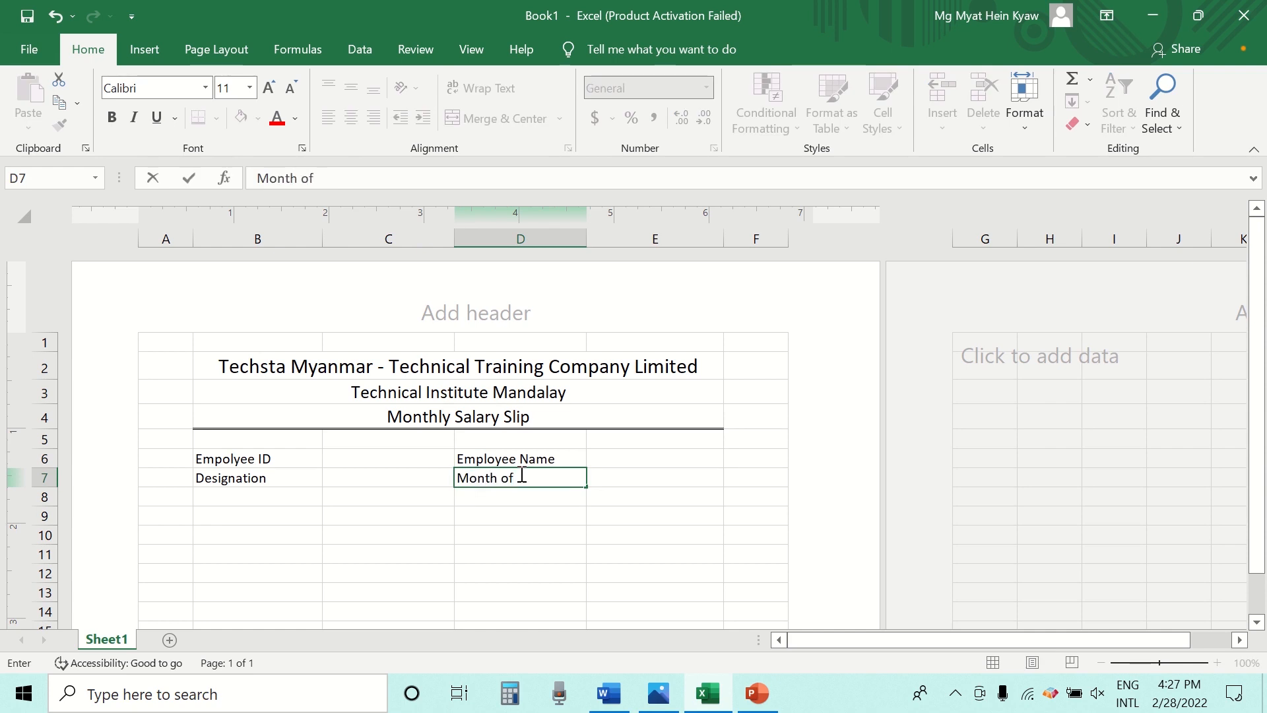
{"action": "type", "text": " Salary"}
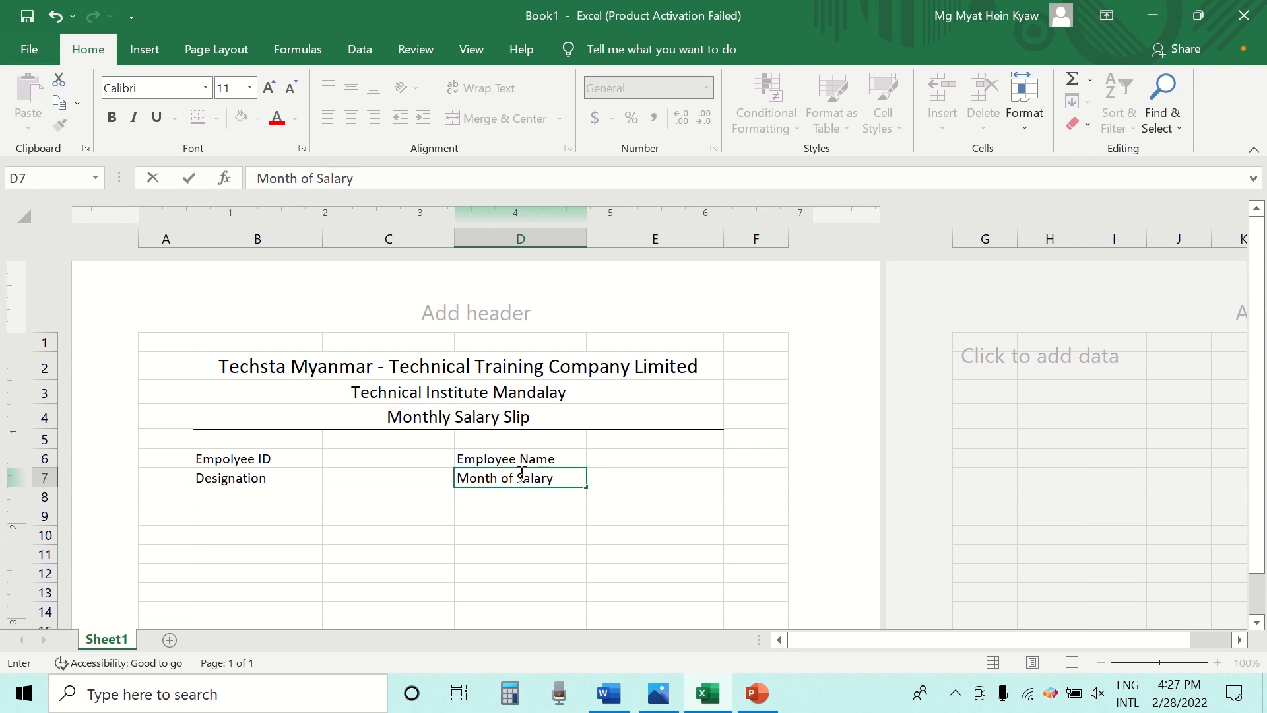
- Apply all borders to the employee details block in cells B6 to E7
{"action": "left_click", "coordinate": [227, 456]}
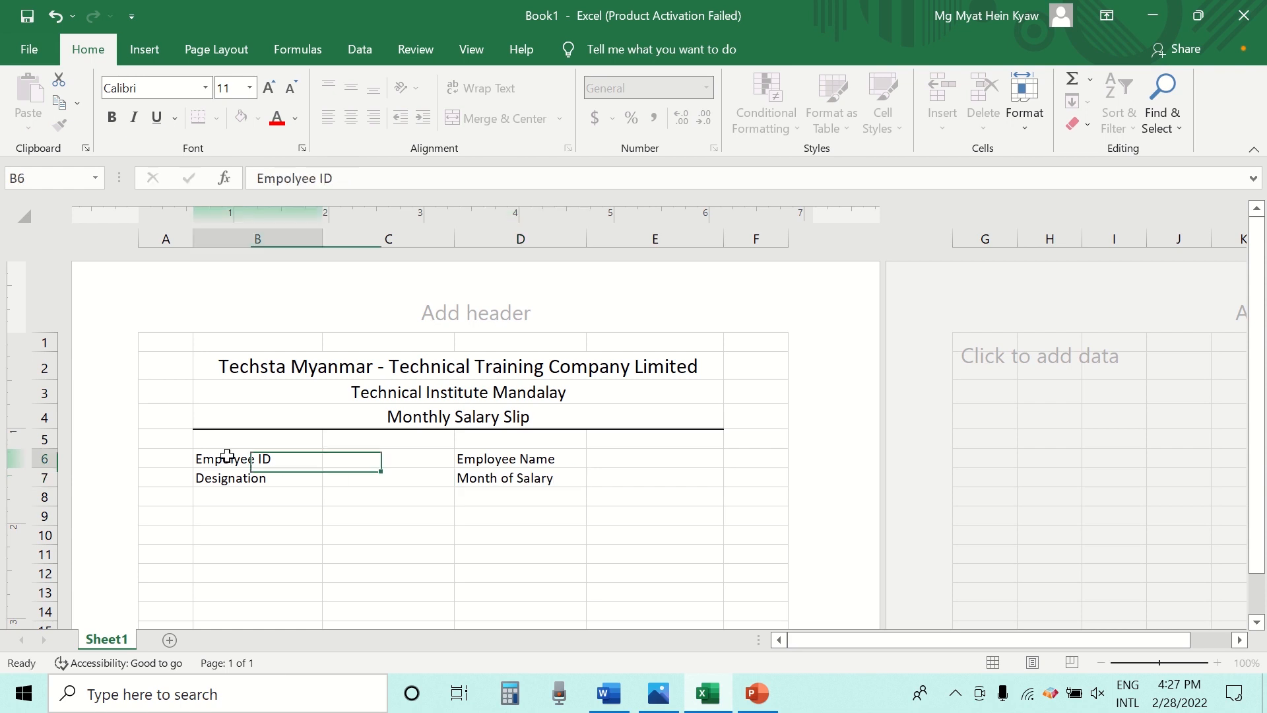
{"action": "left_click_drag", "start_coordinate": [322, 460], "coordinate": [671, 475]}
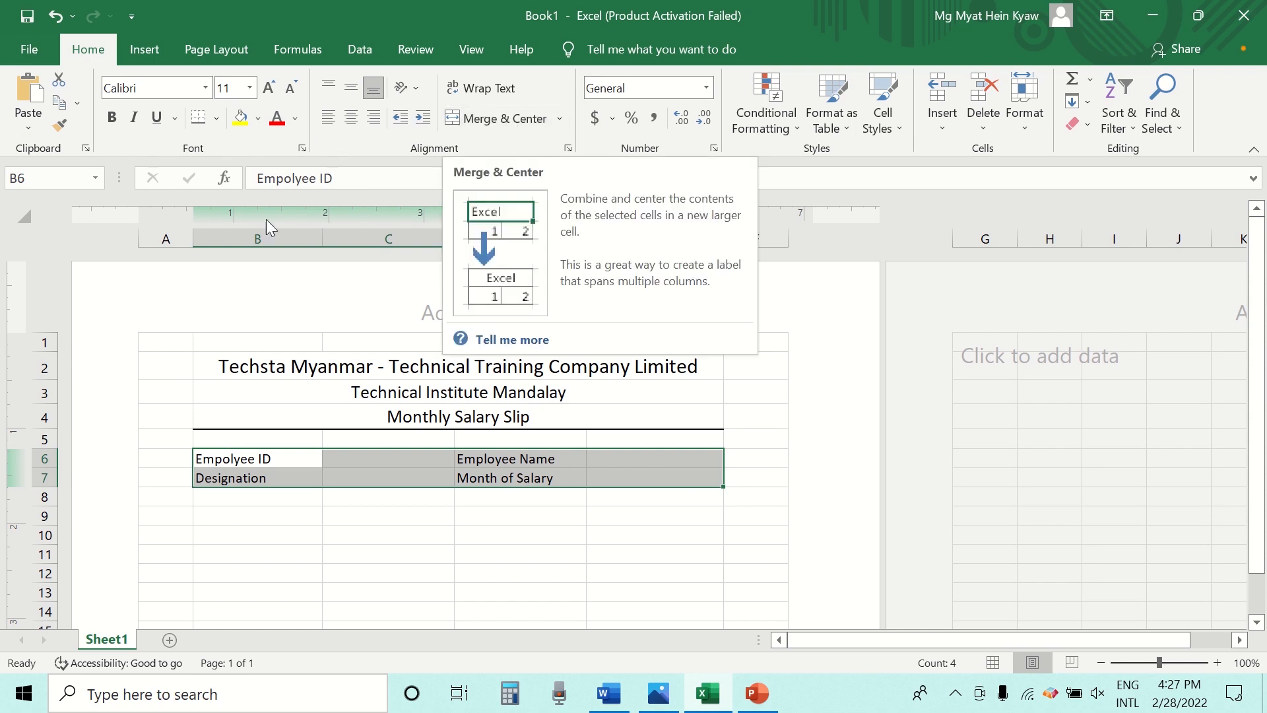
{"action": "left_click", "coordinate": [216, 120]}
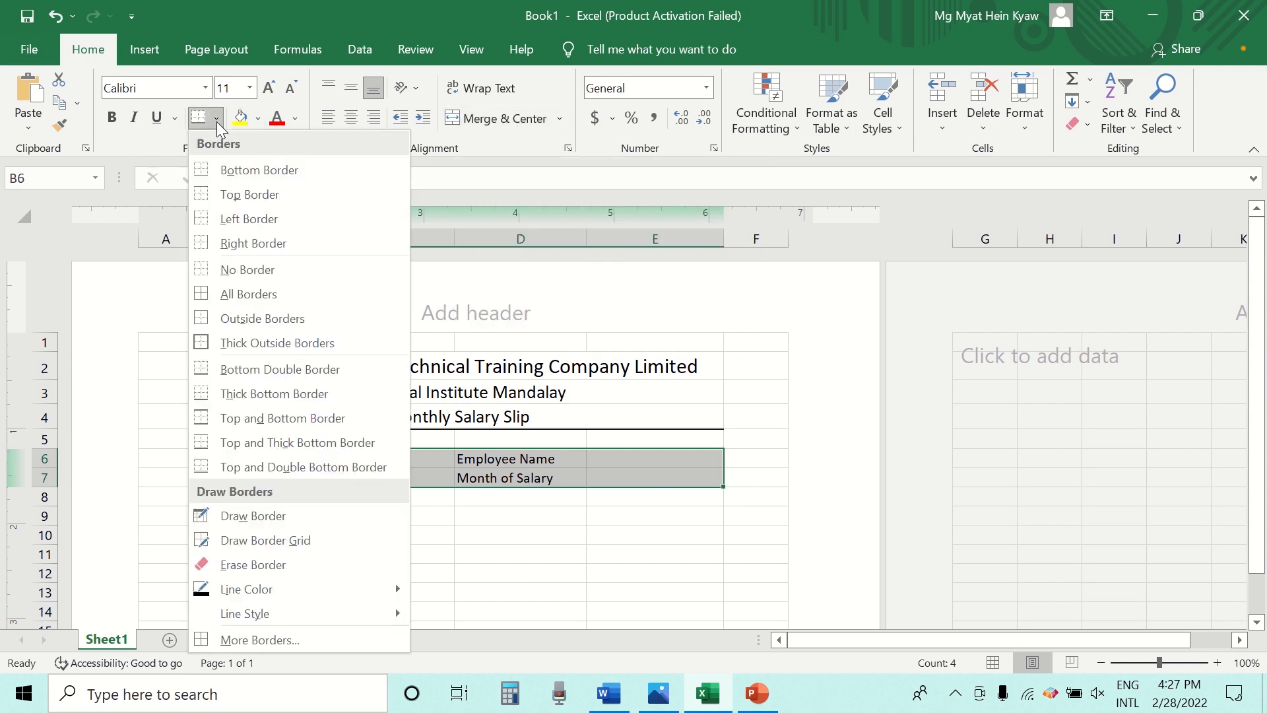
{"action": "left_click", "coordinate": [267, 293]}
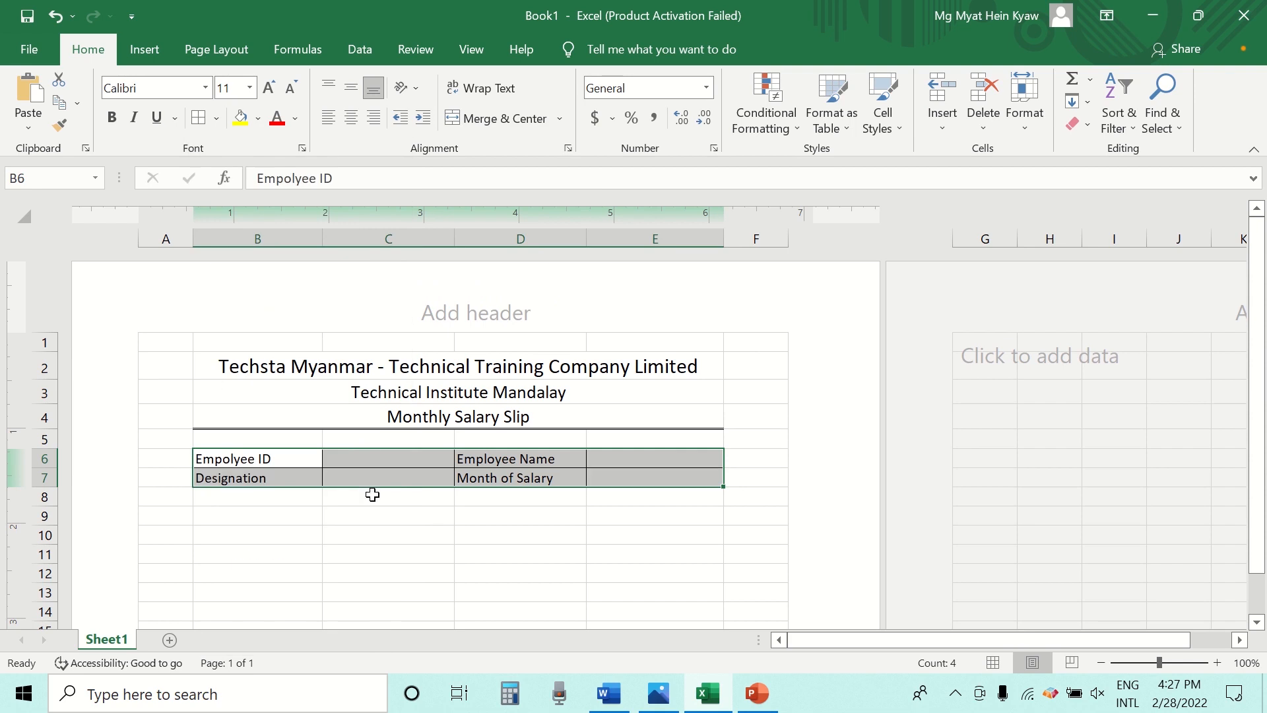
{"action": "left_click", "coordinate": [381, 518]}
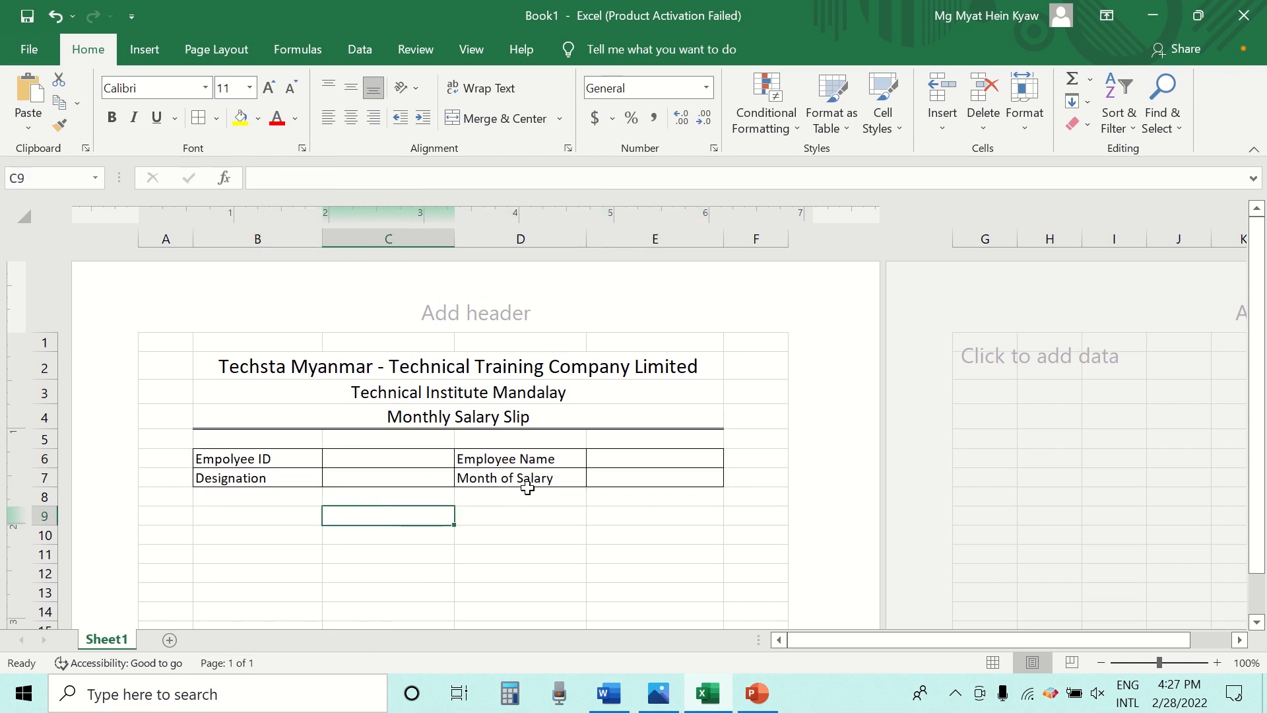
- Merge and center cells B9 and C9 and enter the heading "Income" there
{"action": "left_click", "coordinate": [273, 518]}
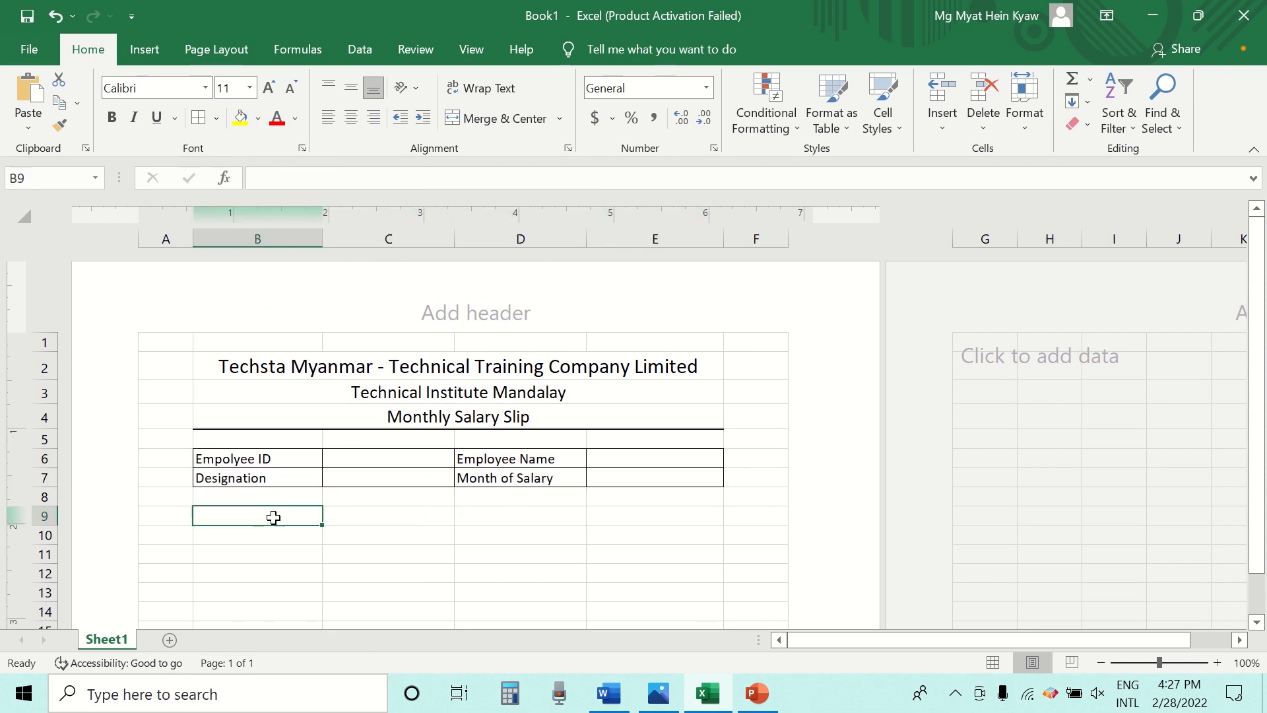
{"action": "left_click_drag", "start_coordinate": [274, 517], "coordinate": [400, 516]}
{"action": "left_click", "coordinate": [504, 128]}
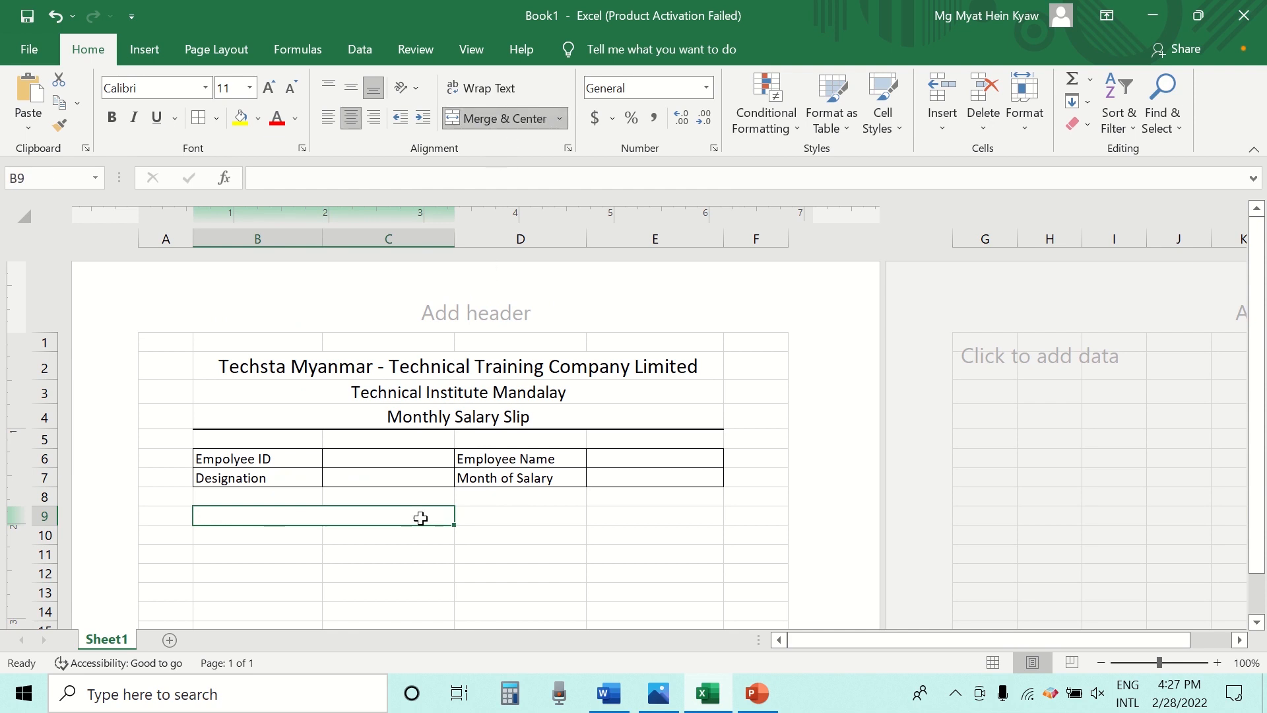
{"action": "type", "text": "Income"}
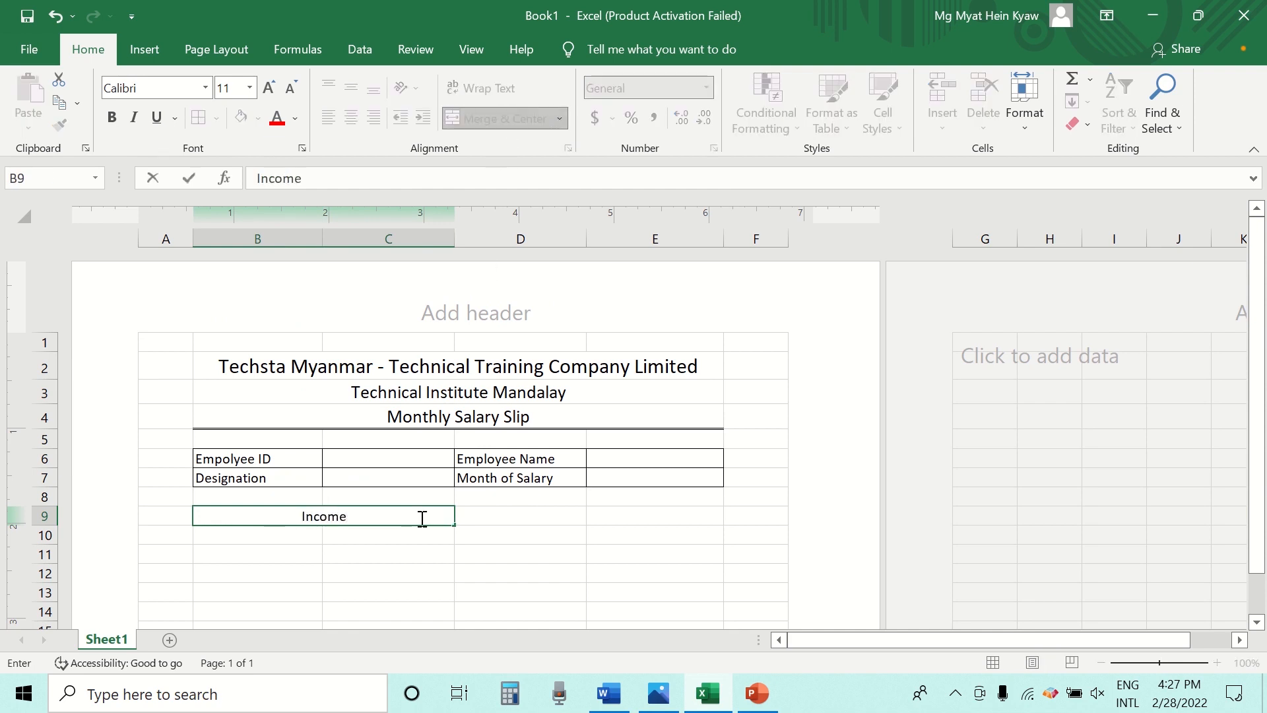
- Merge and center cells D9 and E9 and enter the heading "Deduction" there
{"action": "left_click", "coordinate": [521, 518]}
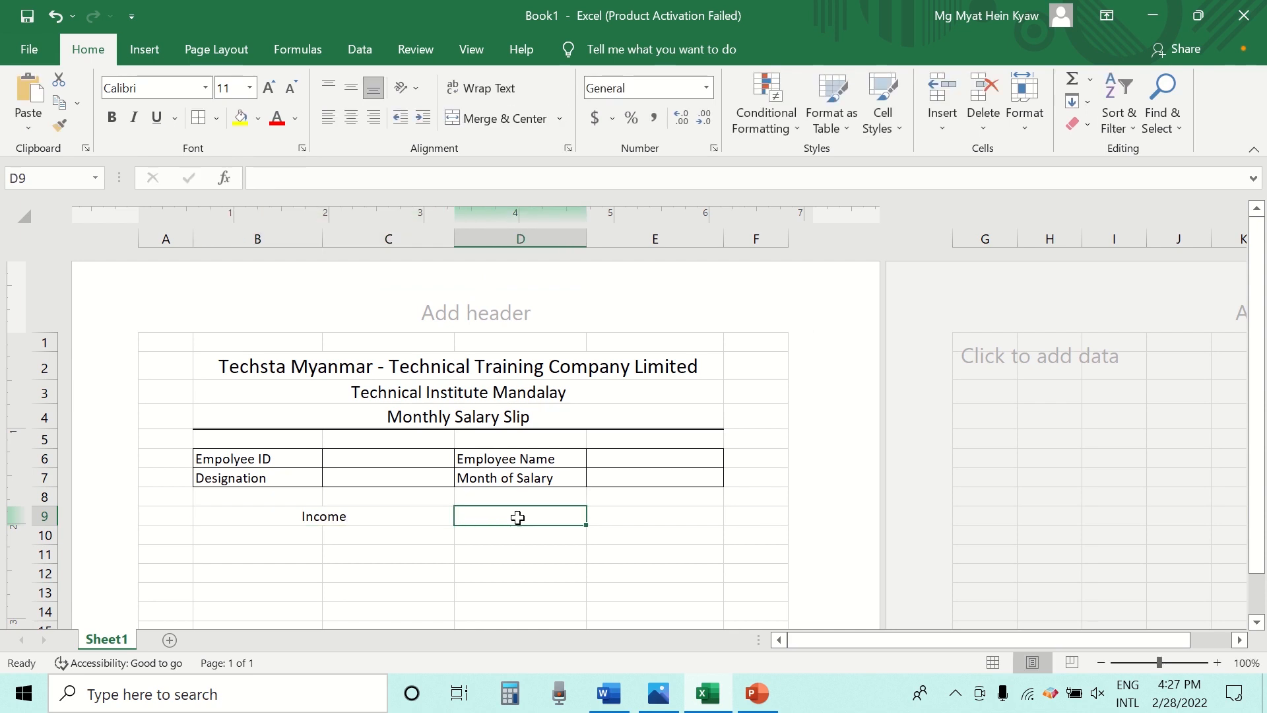
{"action": "left_click_drag", "start_coordinate": [518, 517], "coordinate": [658, 515]}
{"action": "left_click", "coordinate": [484, 120]}
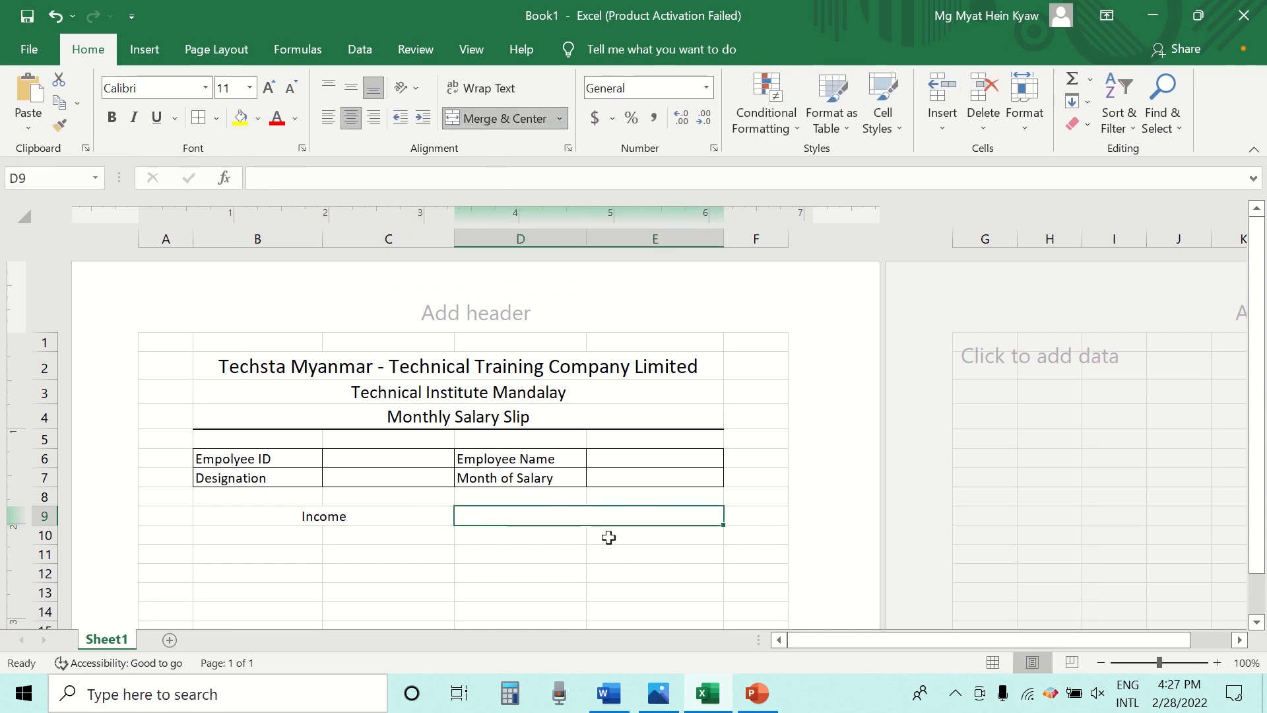
{"action": "type", "text": "D"}
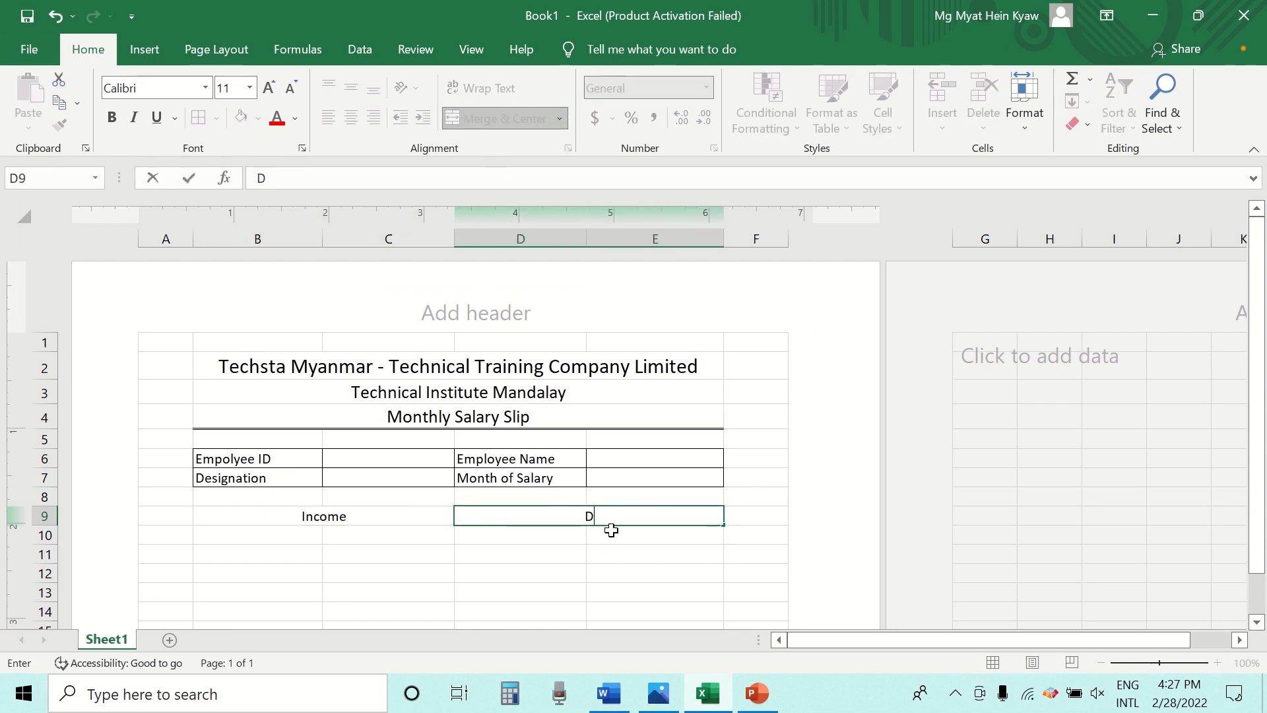
{"action": "type", "text": "eduction"}
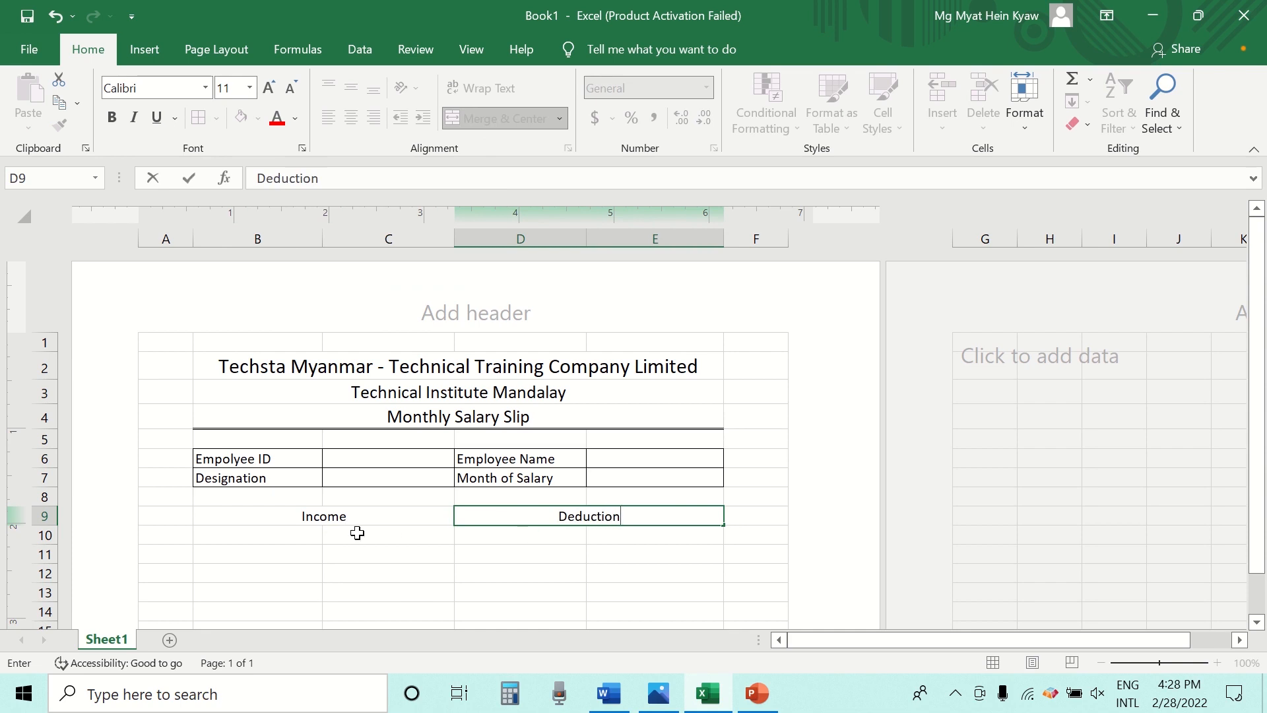
- Enter the label "Basic Salary" in cell B10 under the Income heading
{"action": "left_click", "coordinate": [242, 535]}
{"action": "scroll", "coordinate": [333, 549], "scroll_direction": "down", "scroll_amount": 2}
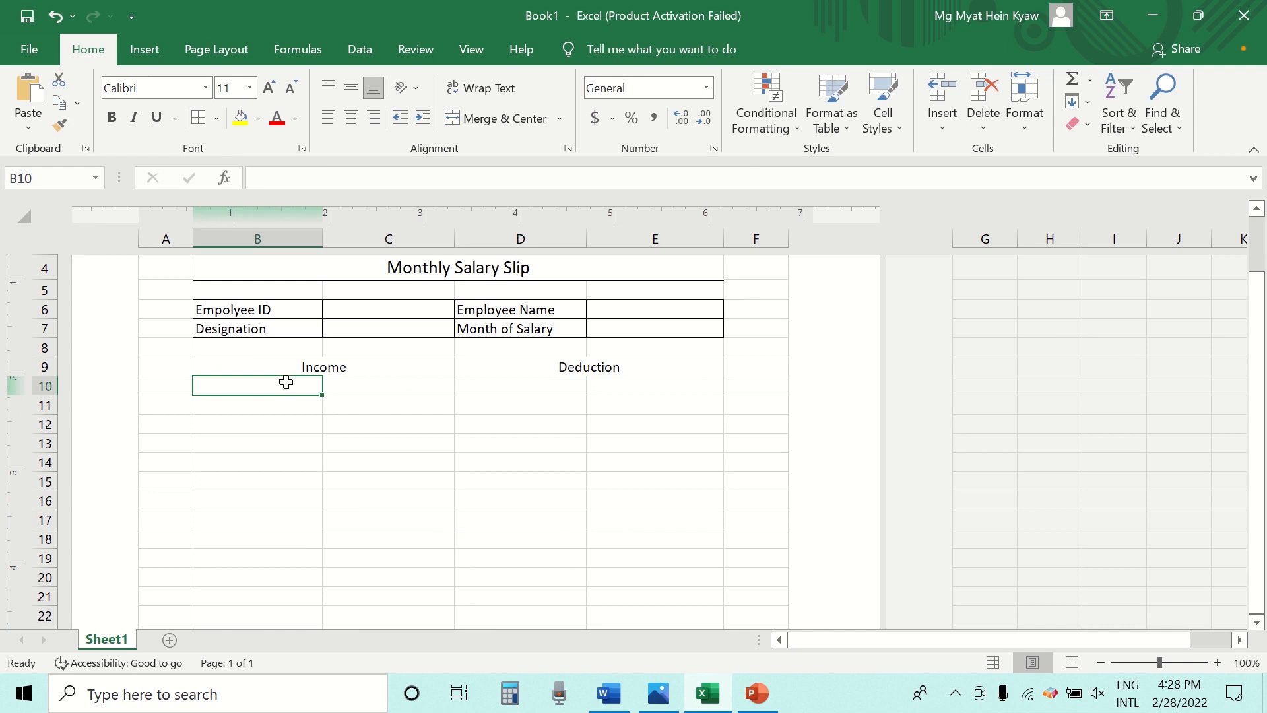
{"action": "type", "text": "BAs"}
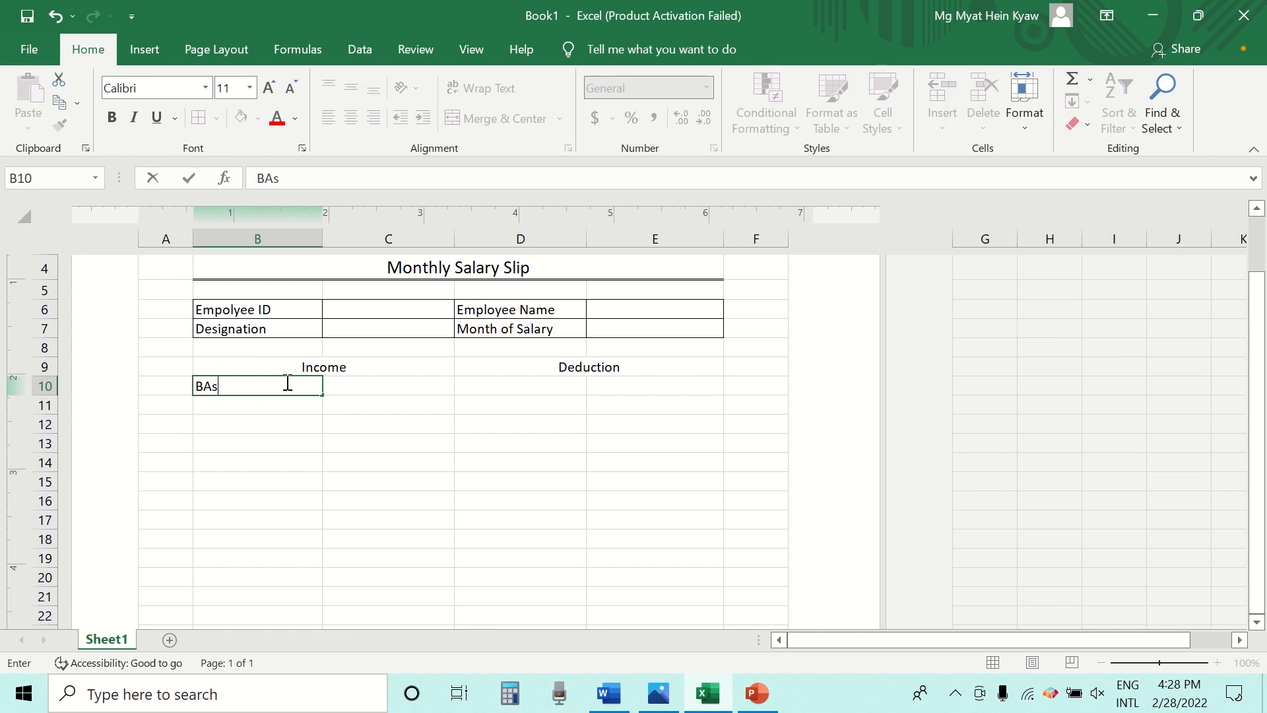
{"action": "key", "text": "BackSpace"}
{"action": "key", "text": "BackSpace"}
{"action": "type", "text": "asic D"}
{"action": "key", "text": "BackSpace"}
{"action": "type", "text": "JS"}
{"action": "type", "text": "Salary"}
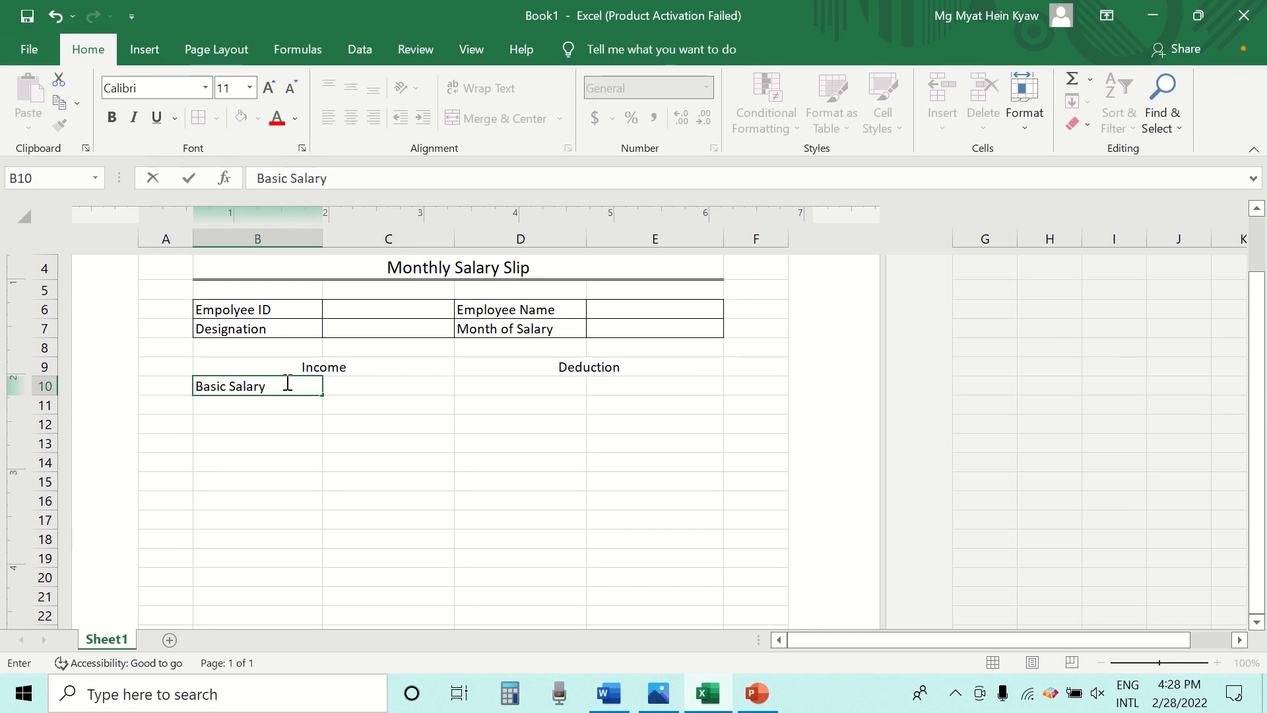
{"action": "key", "text": "Return"}
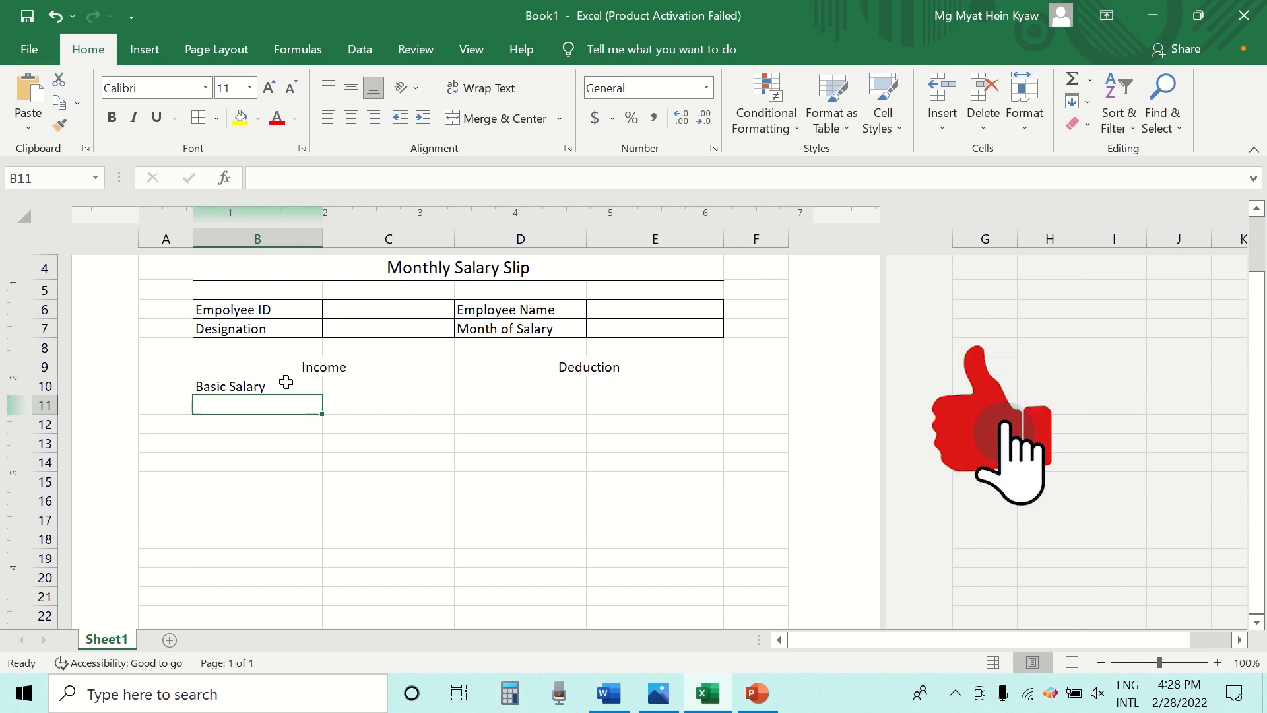
- Enter the income labels "DA", "TA", "HRA" and "Gross Pay" in cells B11 to B14
{"action": "type", "text": "DA"}
{"action": "key", "text": "Return"}
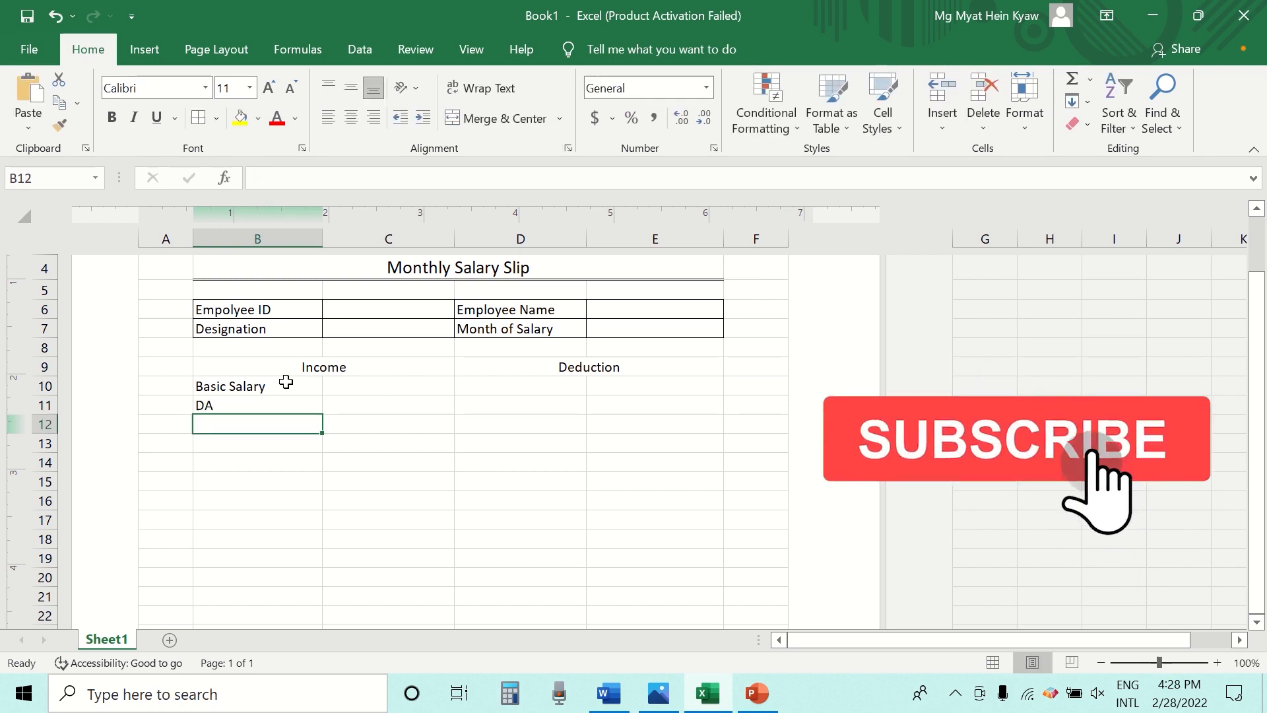
{"action": "type", "text": "TA"}
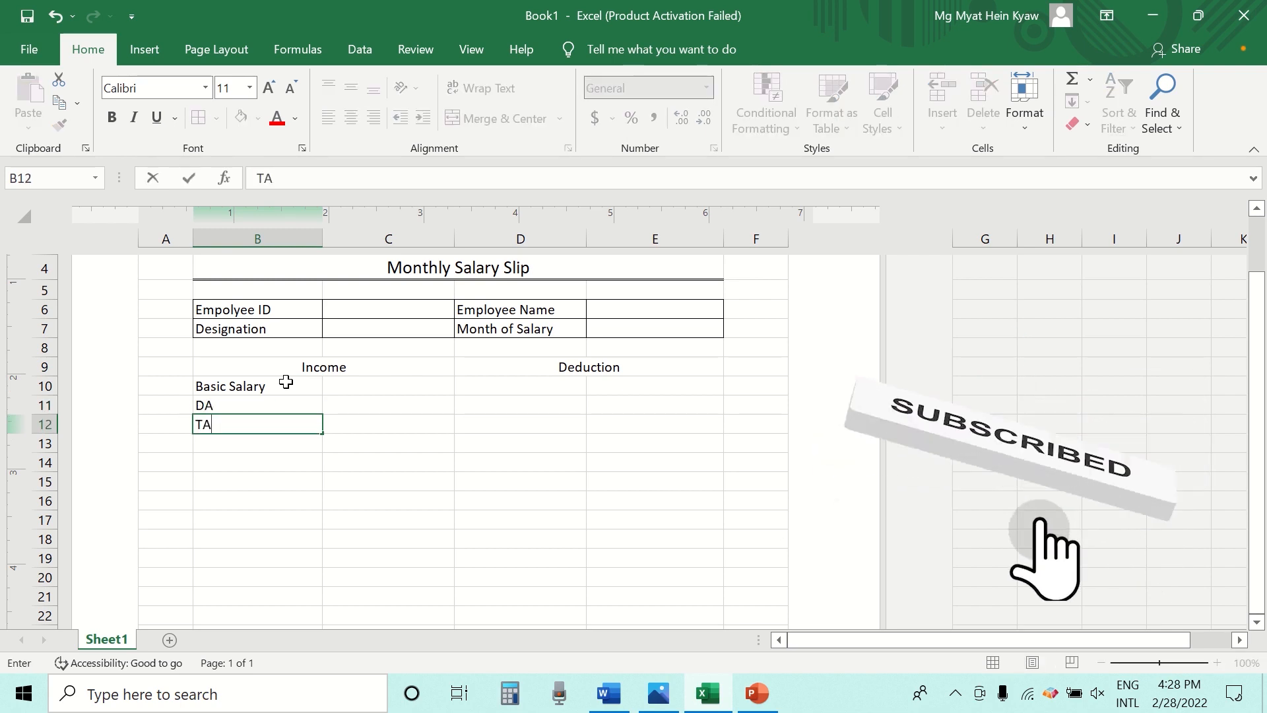
{"action": "key", "text": "Return"}
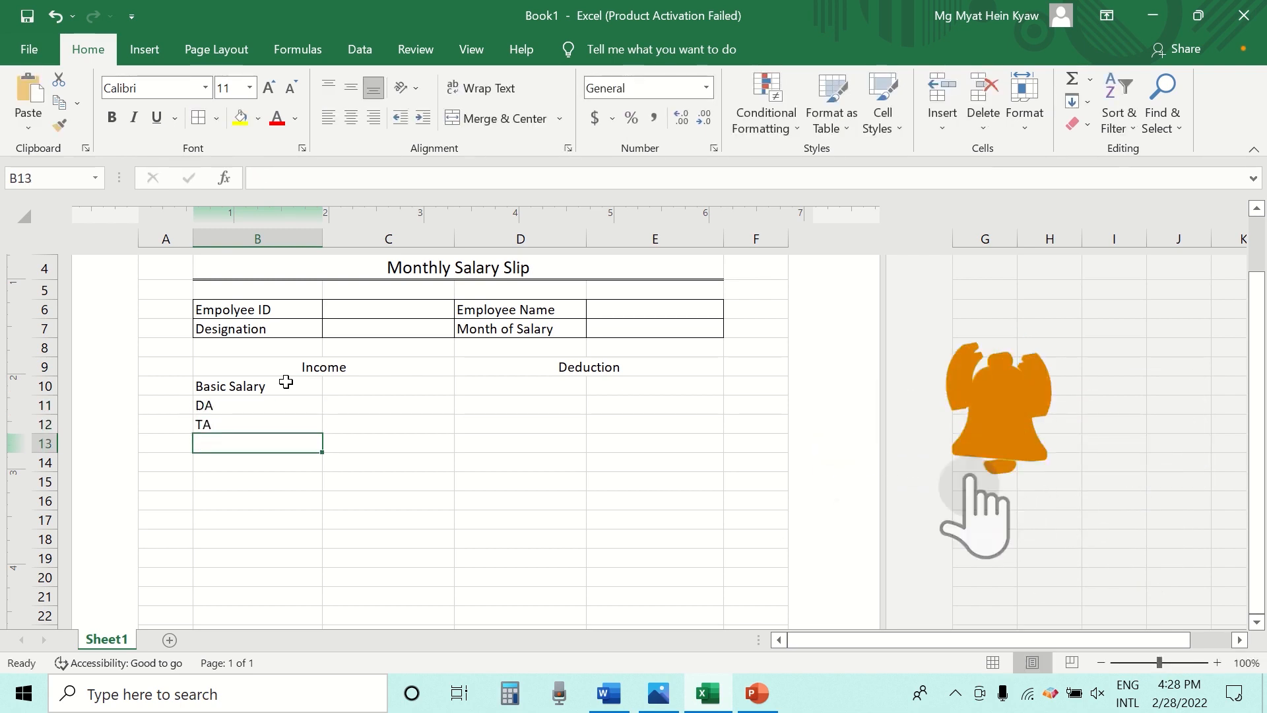
{"action": "type", "text": "HRA"}
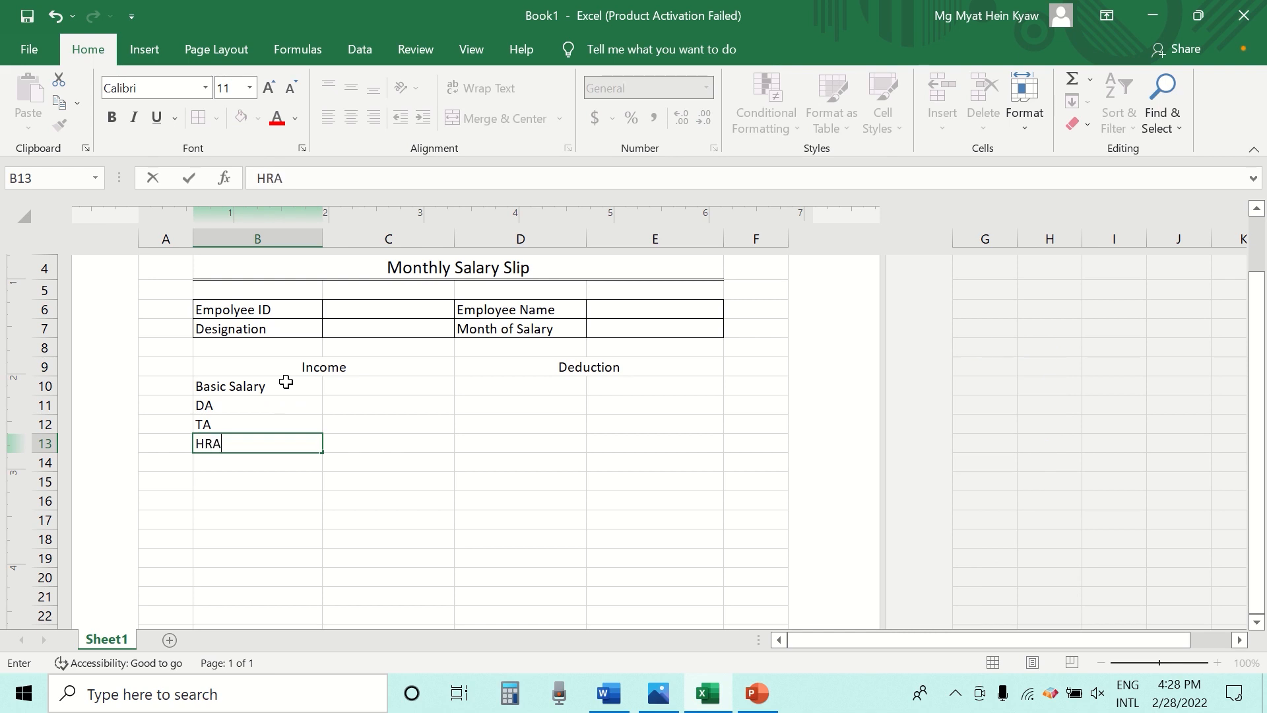
{"action": "key", "text": "Return"}
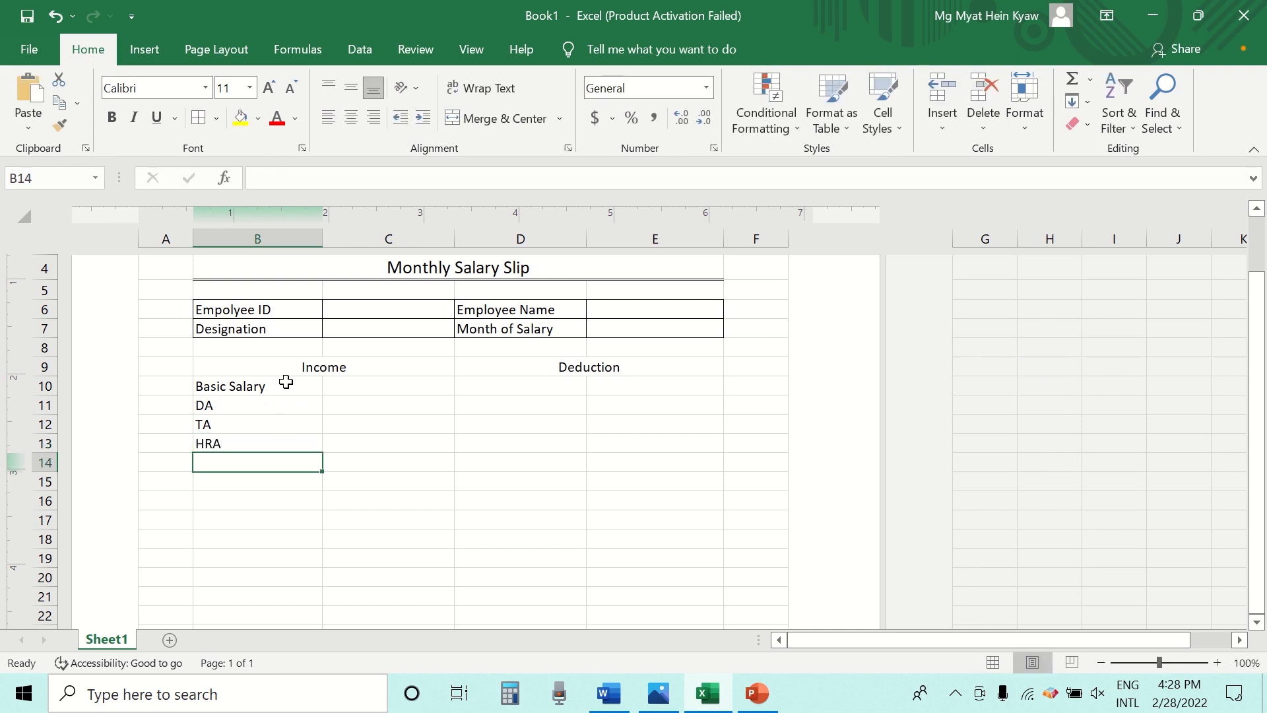
{"action": "type", "text": "Gr"}
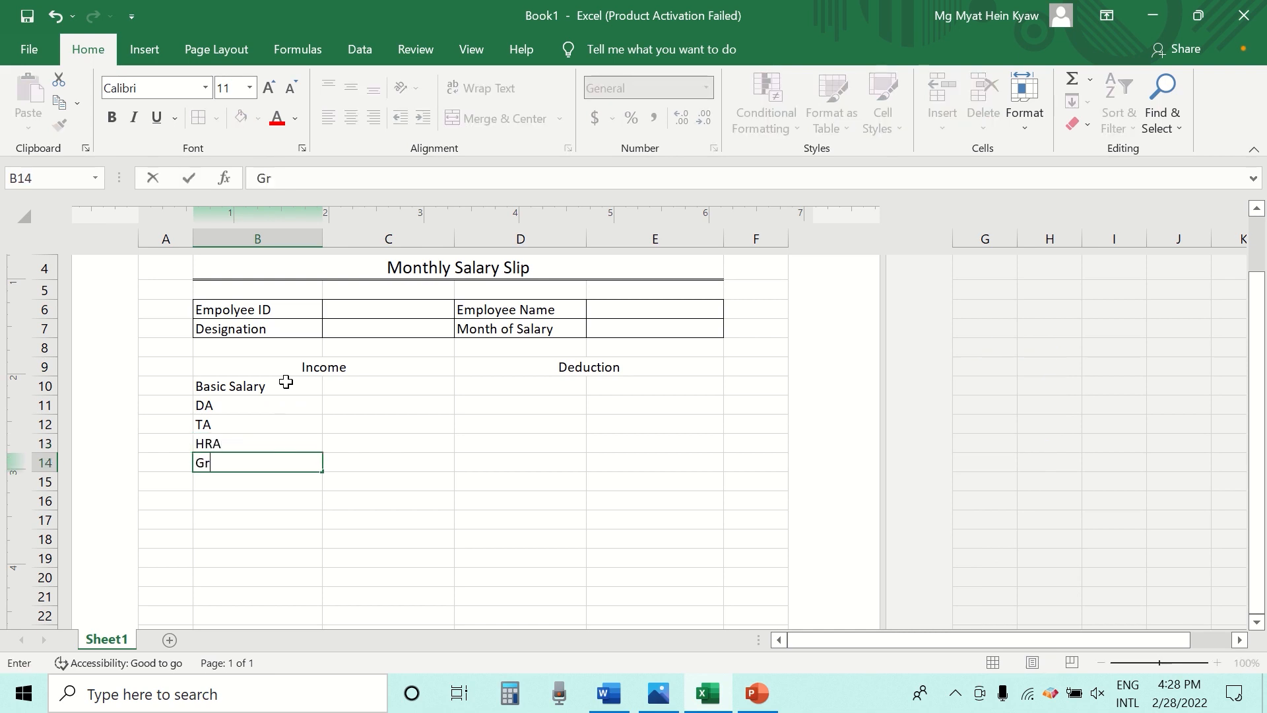
{"action": "type", "text": "oss Pay"}
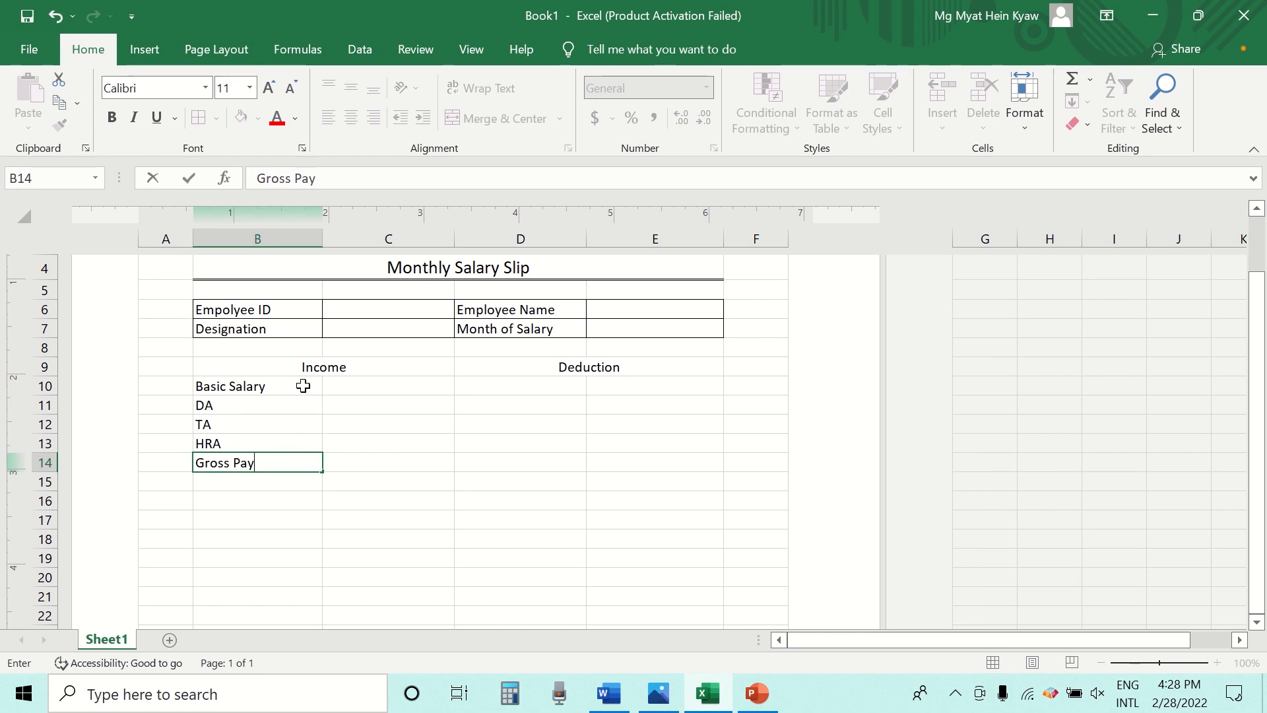
- Enter the deduction labels "Provident Fund", "Loan", "ESI" and "Tax" in cells D10 to D13
{"action": "left_click", "coordinate": [550, 388]}
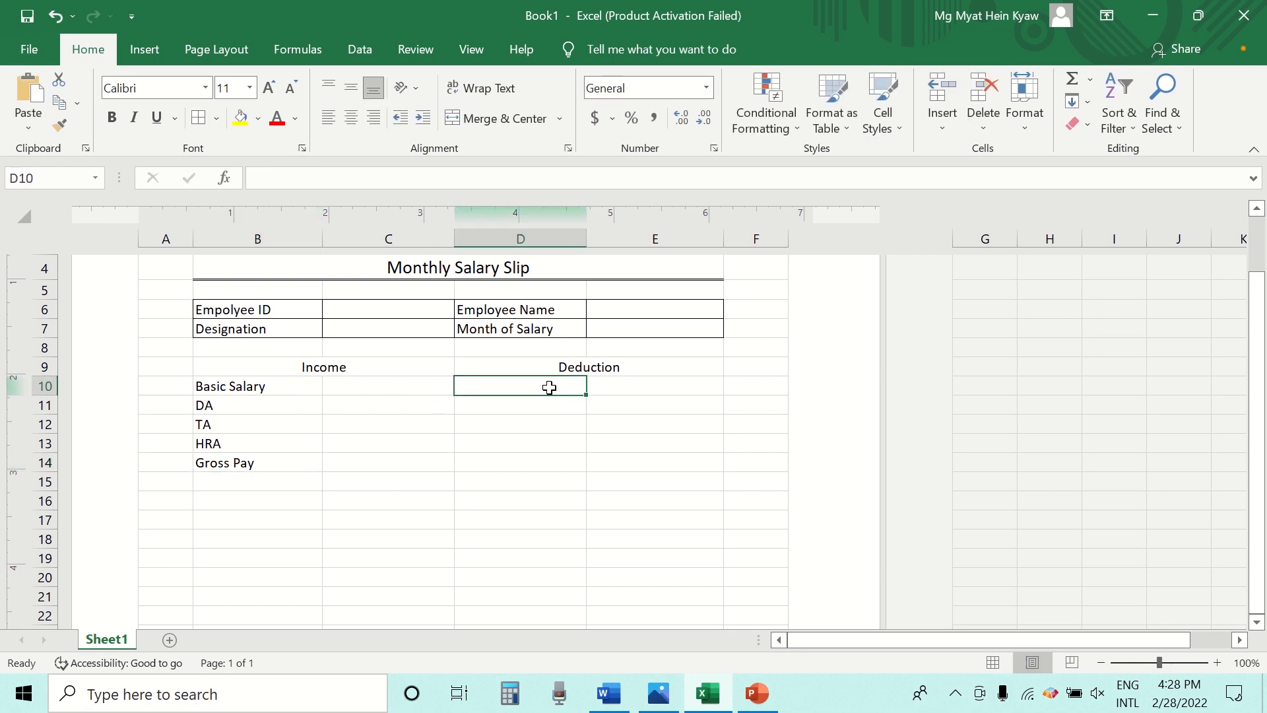
{"action": "type", "text": "k"}
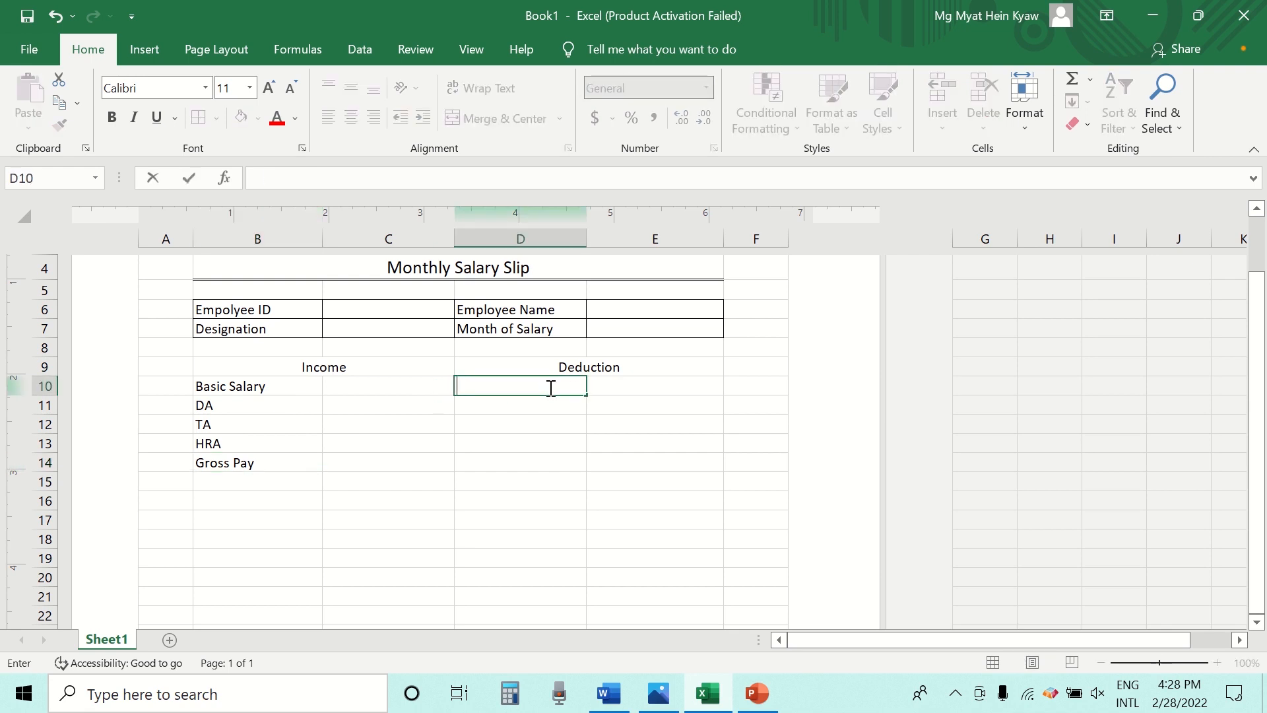
{"action": "type", "text": "rovide"}
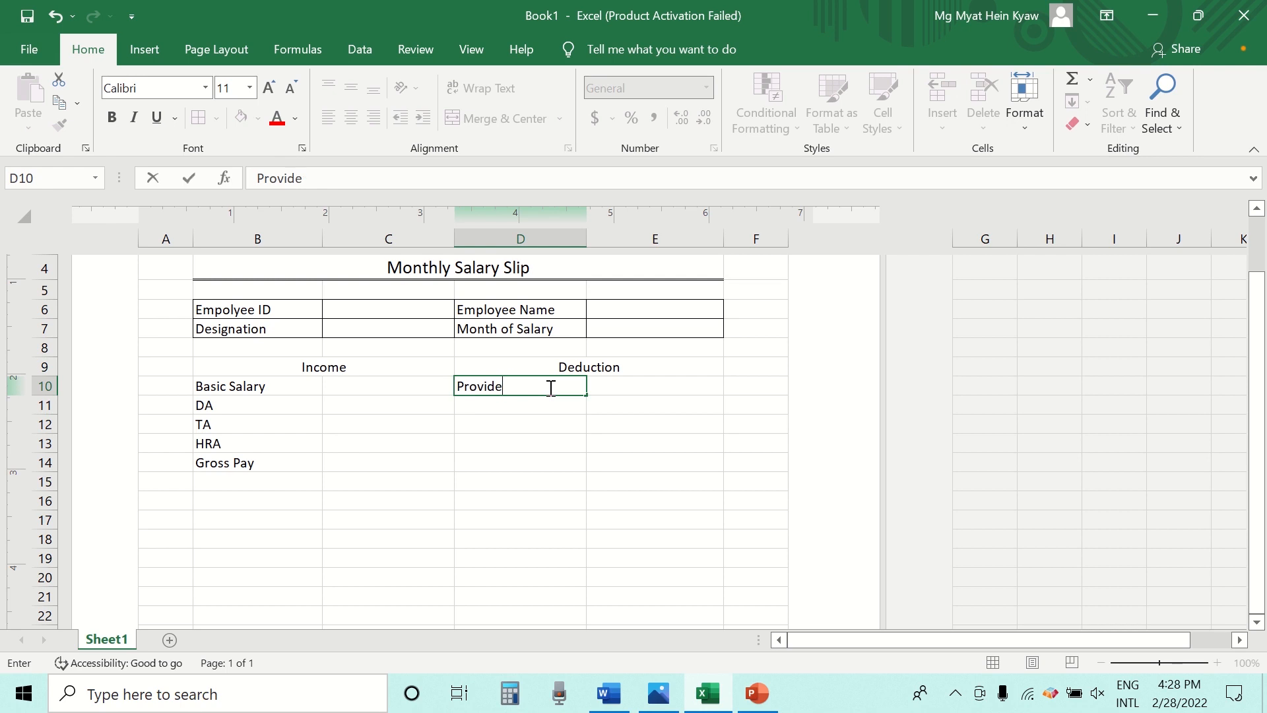
{"action": "type", "text": "nt Fund"}
{"action": "key", "text": "Return"}
{"action": "type", "text": "Loan"}
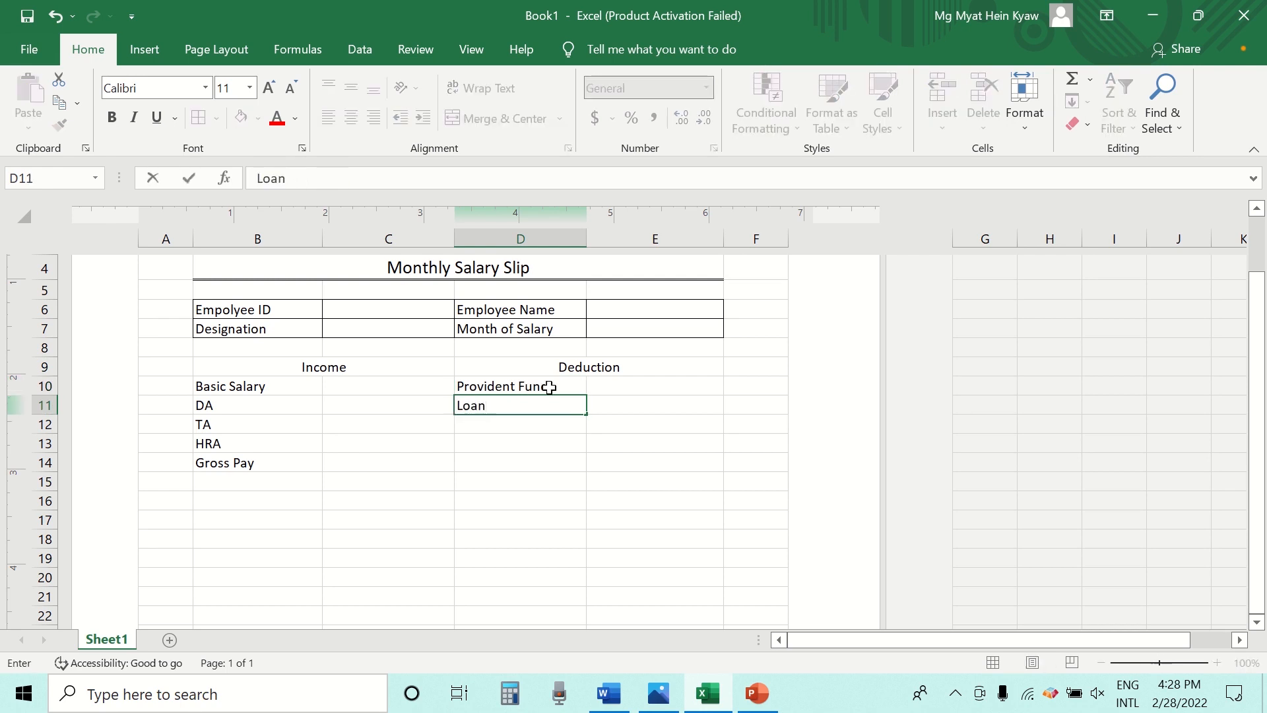
{"action": "key", "text": "Return"}
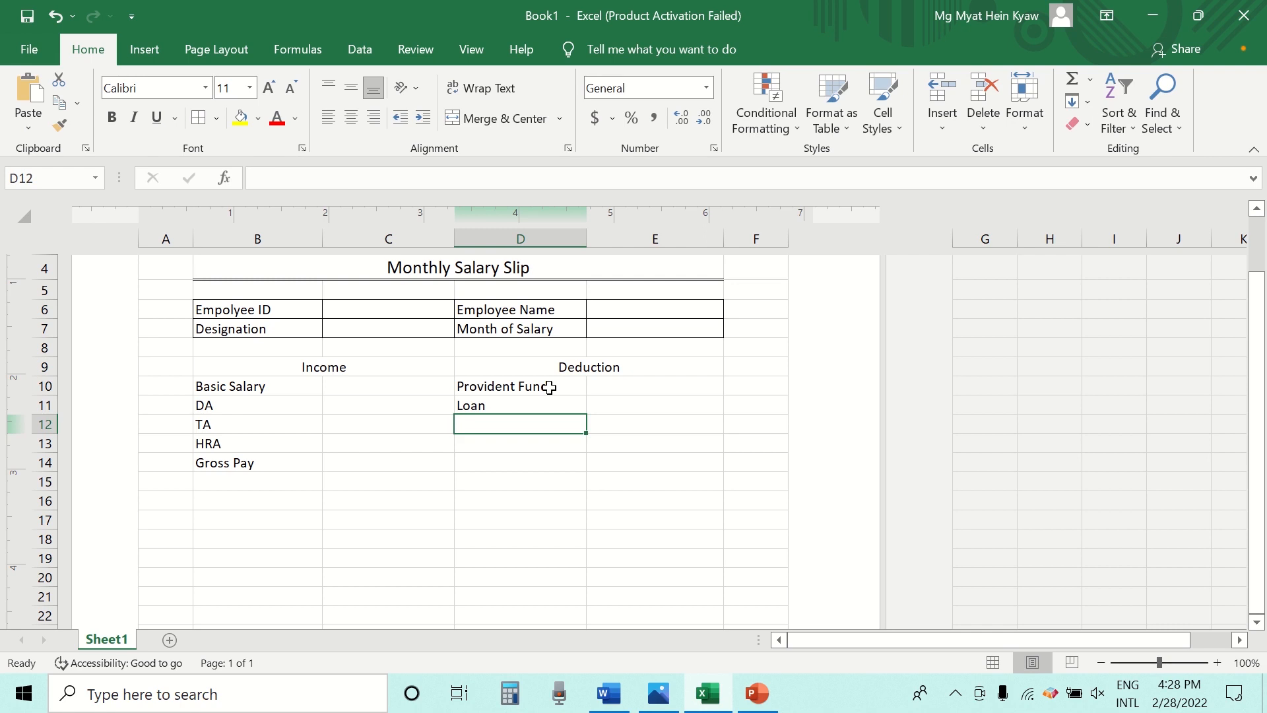
{"action": "type", "text": "E"}
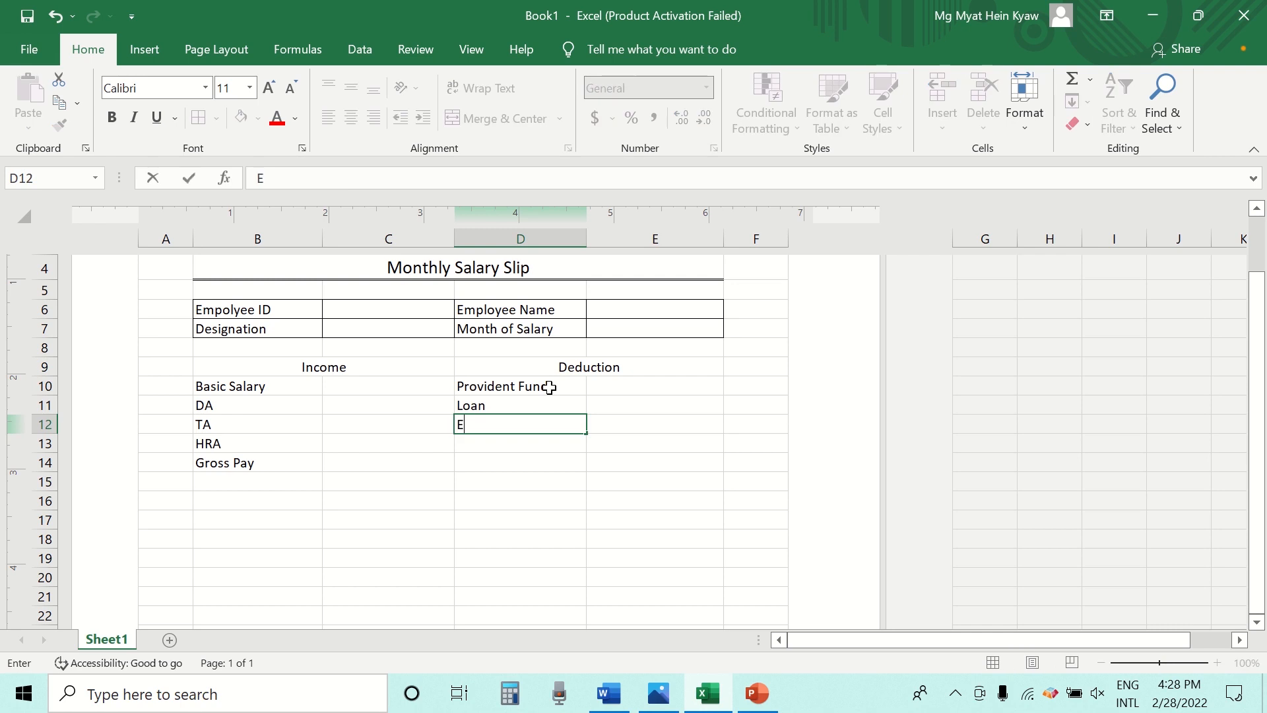
{"action": "type", "text": "SI"}
{"action": "key", "text": "Return"}
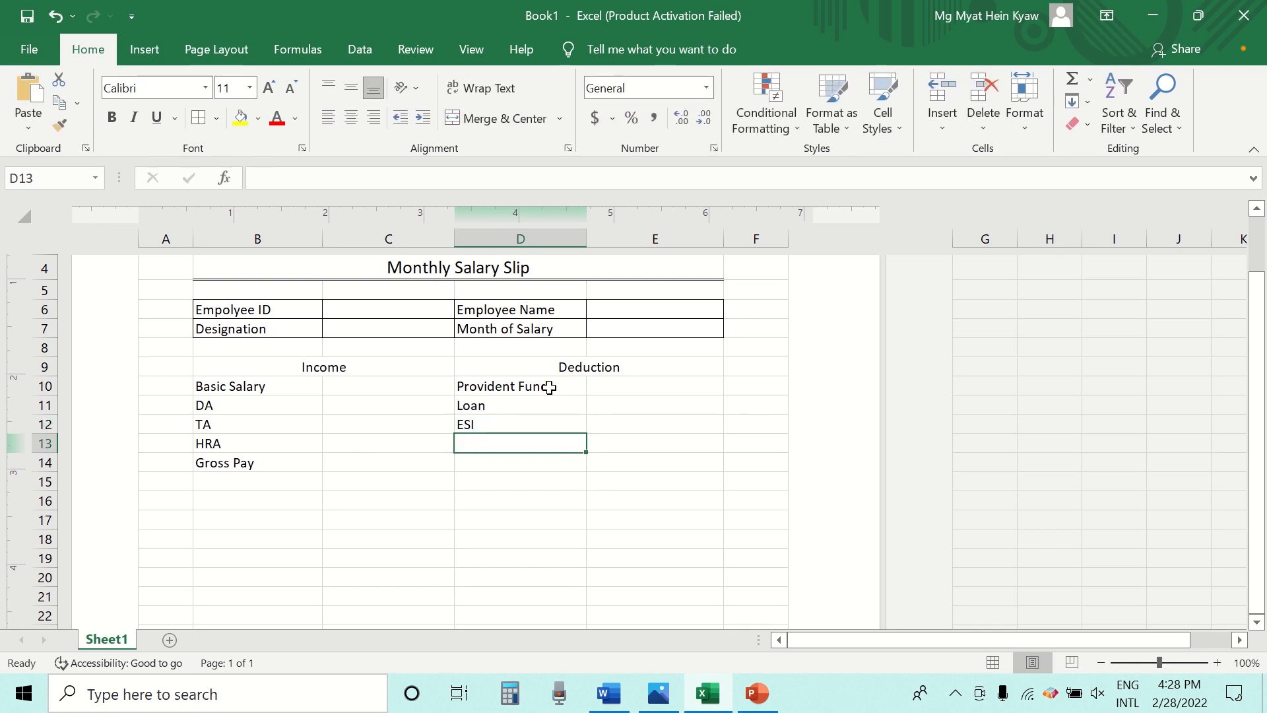
{"action": "type", "text": "Tax"}
{"action": "key", "text": "Return"}
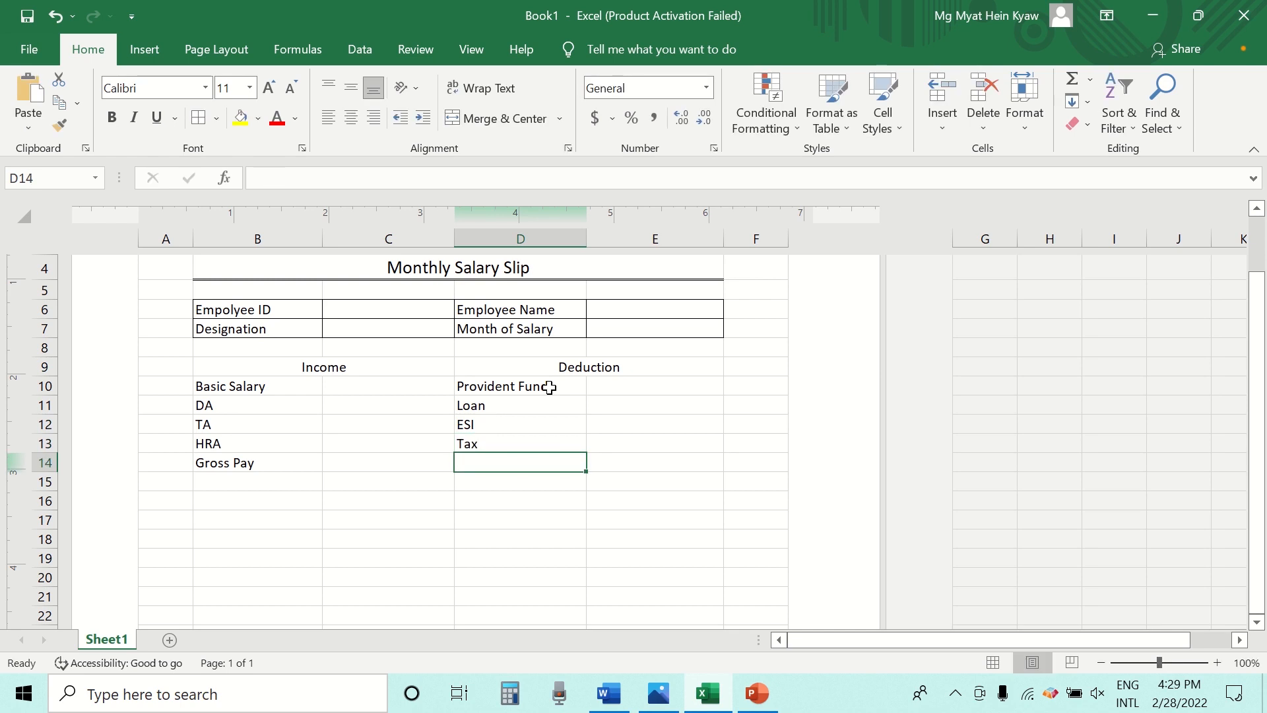
- Enter the labels "Total Deduction" in cell D14 and "Net Salary" in cell D15
{"action": "type", "text": "To"}
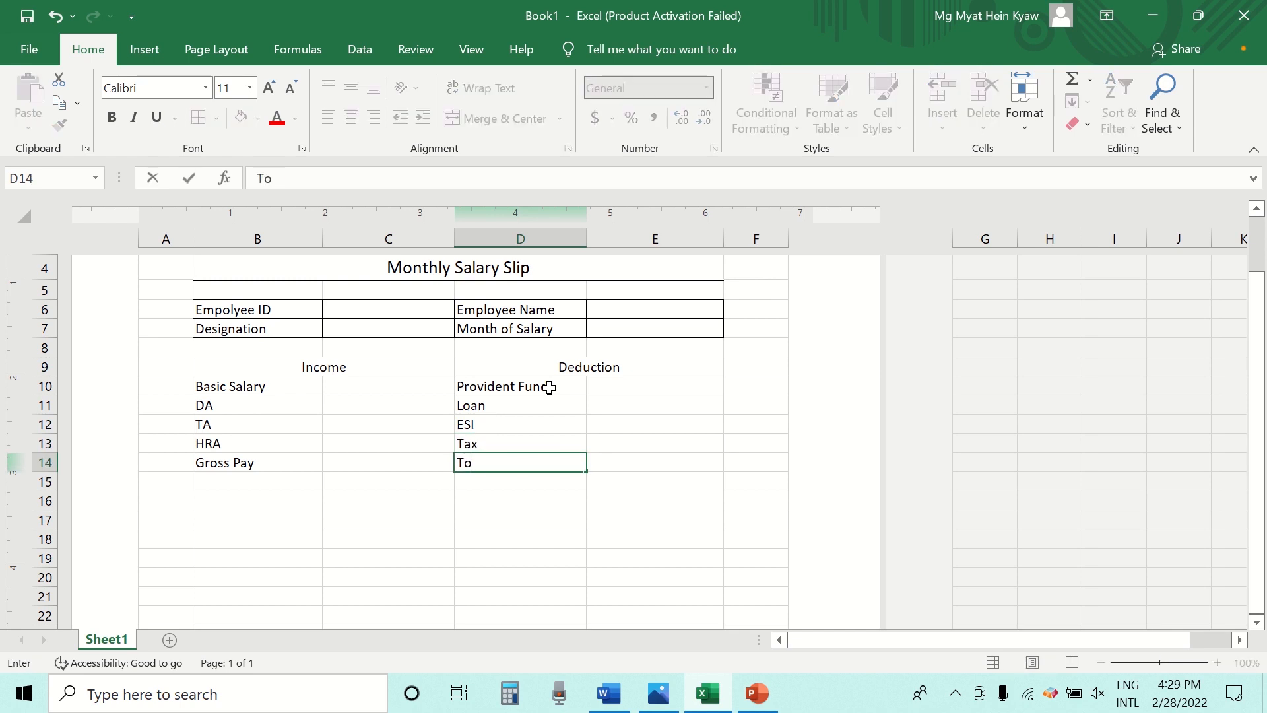
{"action": "type", "text": "tal Deduction"}
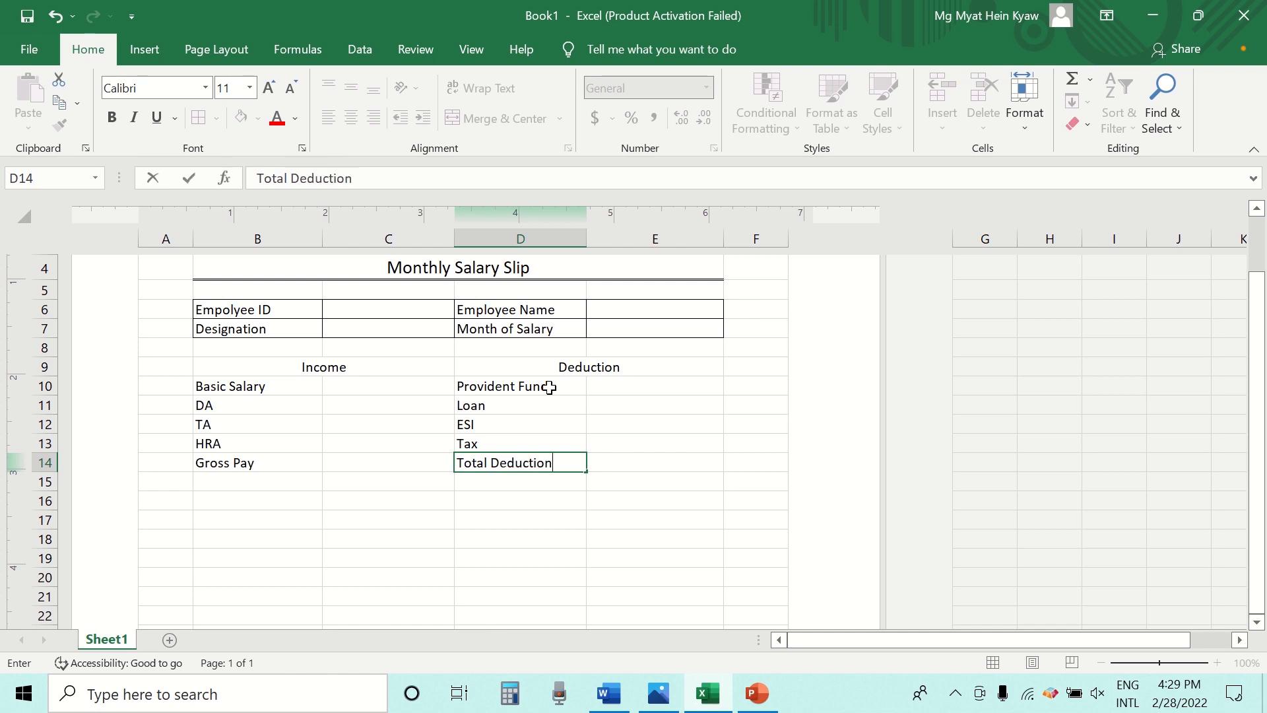
{"action": "key", "text": "Return"}
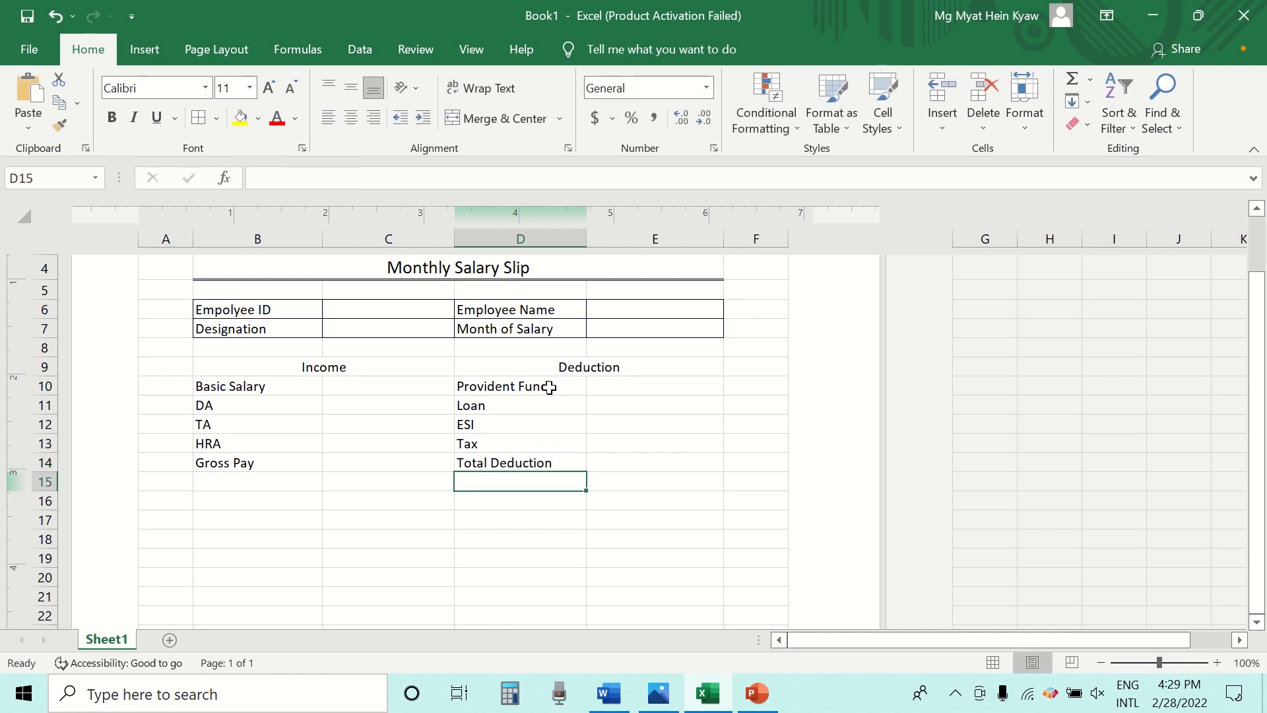
{"action": "type", "text": "Net Sa"}
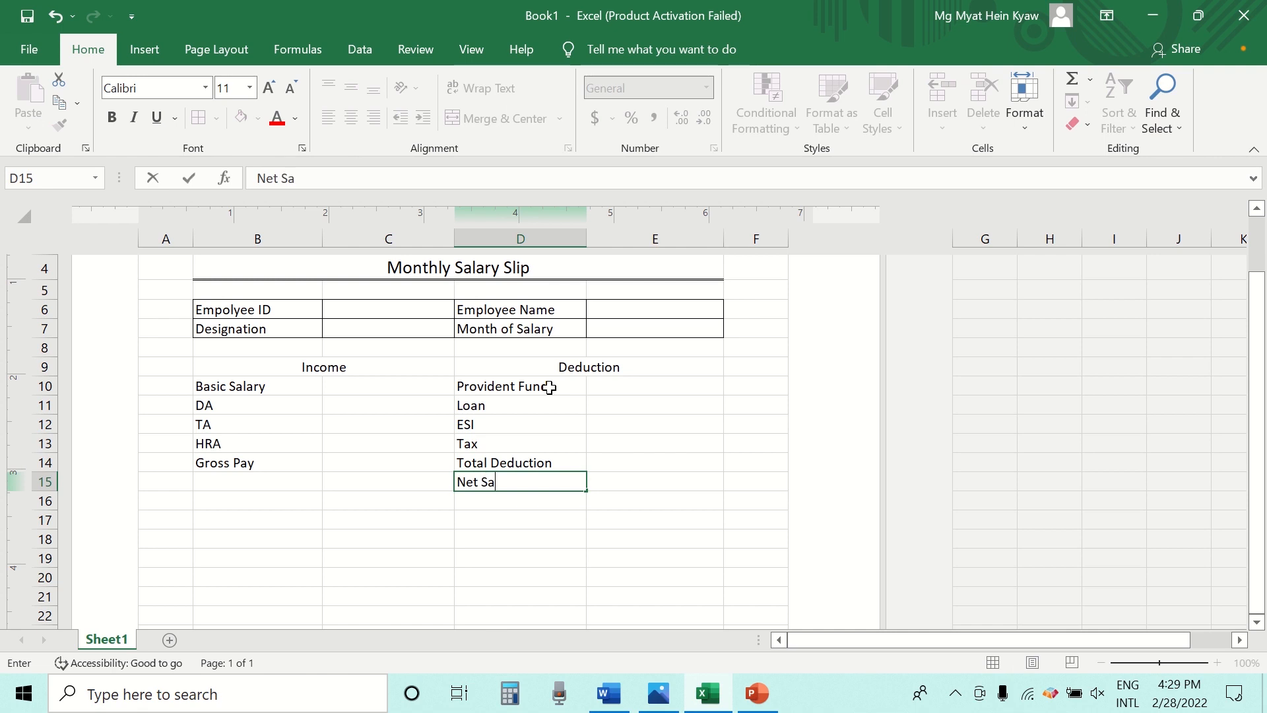
{"action": "type", "text": "lary"}
- Apply all borders to the income and deduction table in cells B9 to E15
{"action": "left_click_drag", "start_coordinate": [232, 365], "coordinate": [608, 475]}
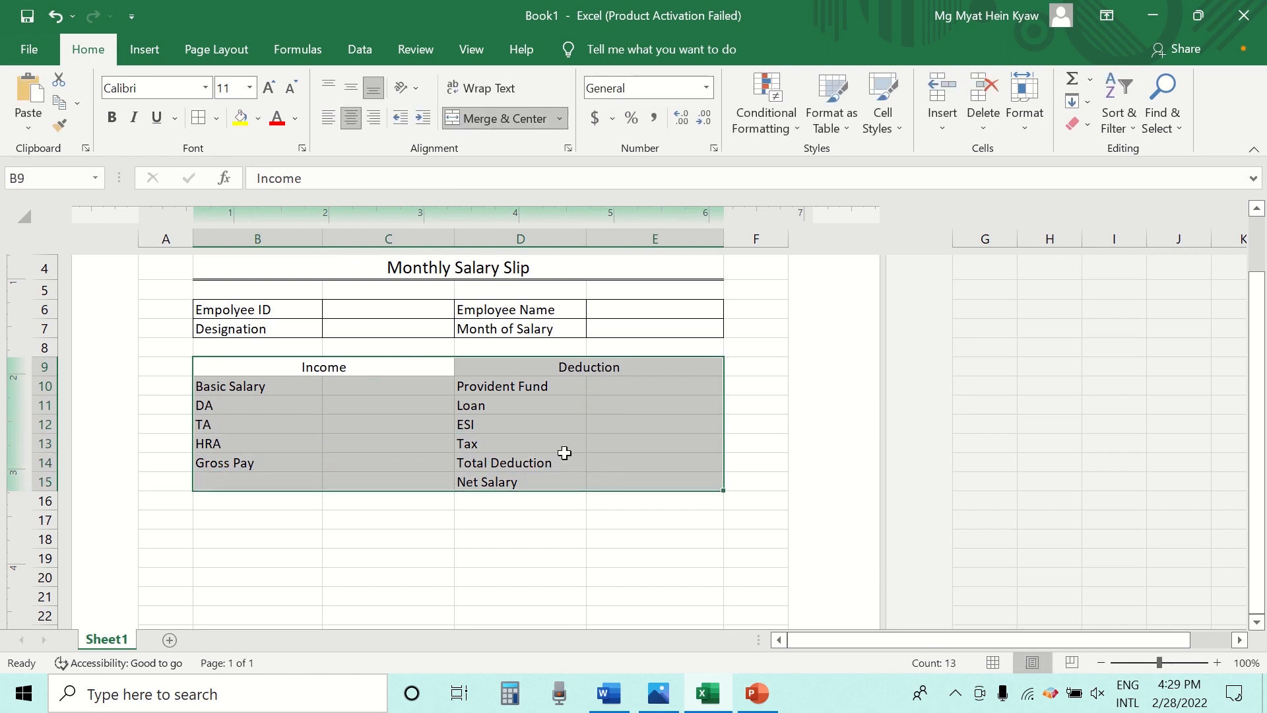
{"action": "left_click", "coordinate": [219, 120]}
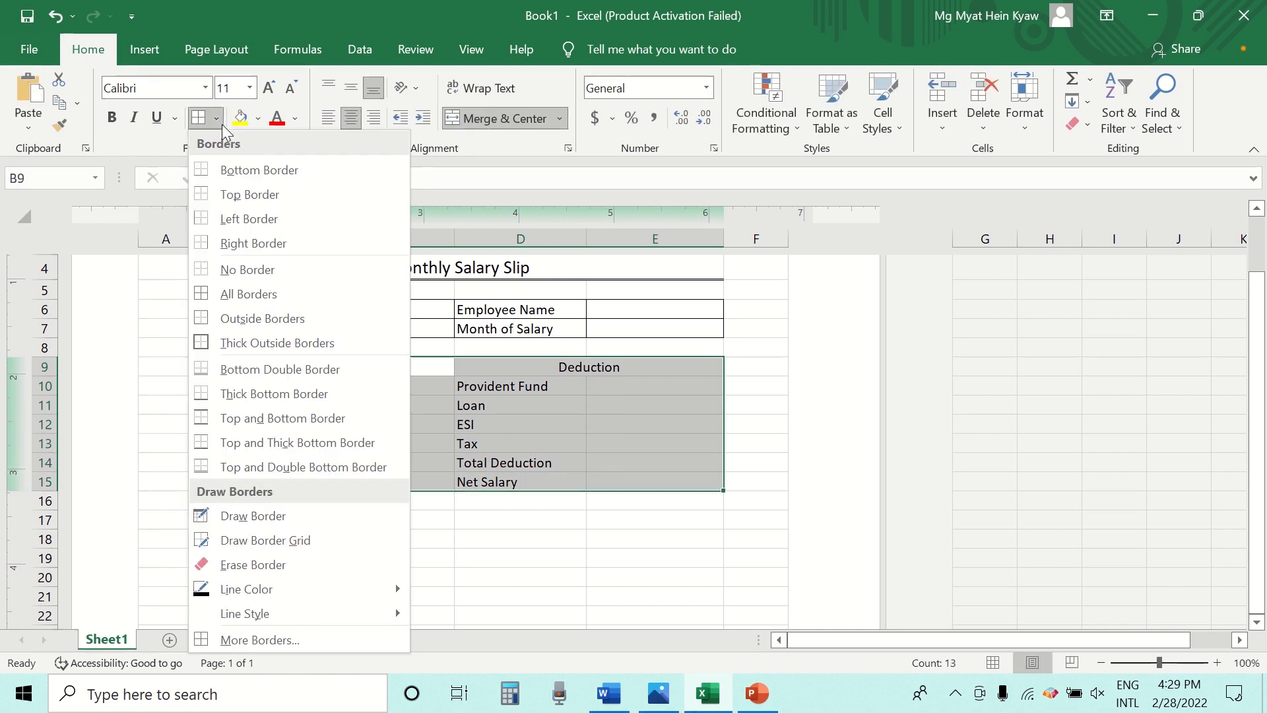
{"action": "left_click", "coordinate": [278, 304]}
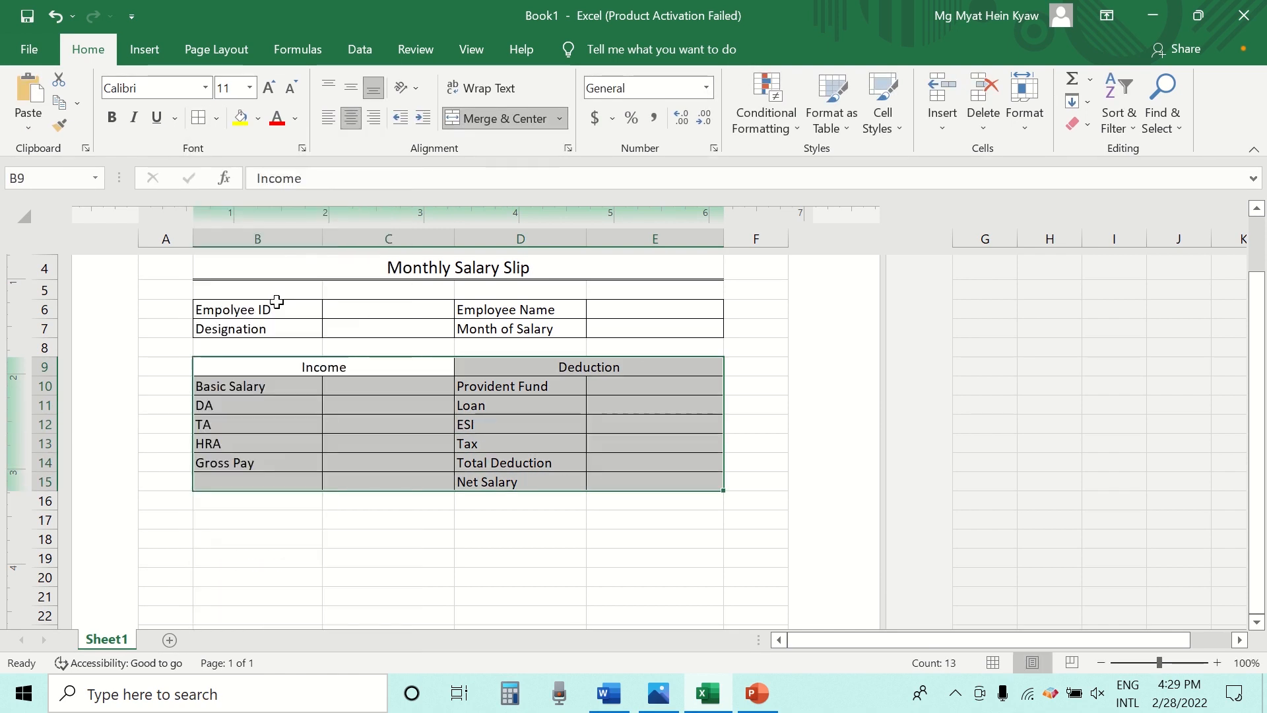
{"action": "left_click", "coordinate": [452, 518]}
- Make the "Income" and "Deduction" headings and the "Net Salary" label bold
{"action": "left_click", "coordinate": [373, 367]}
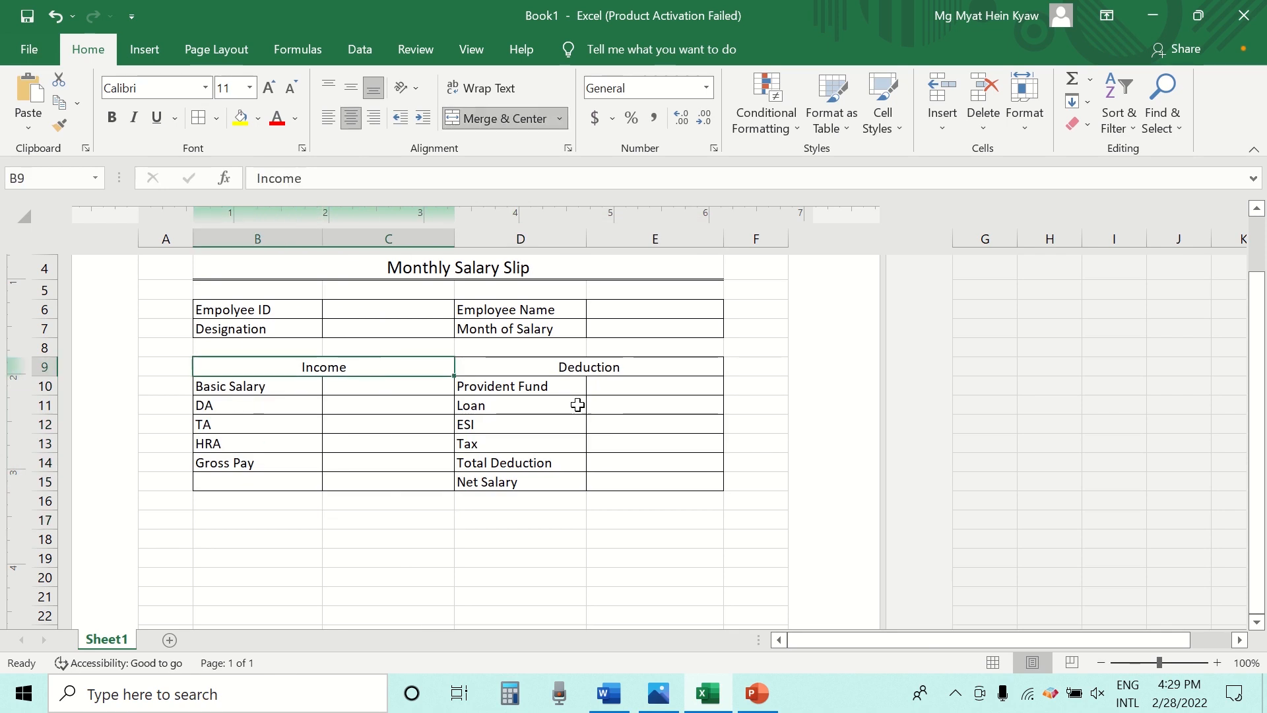
{"action": "left_click", "coordinate": [112, 117]}
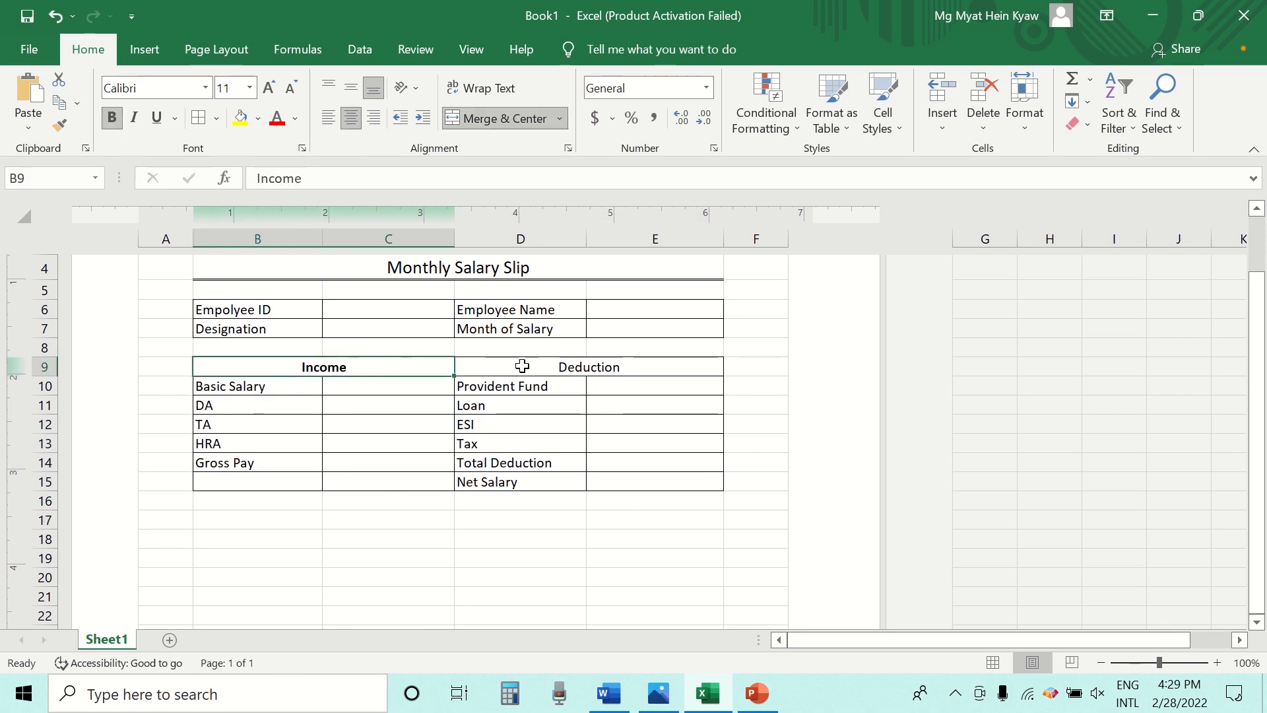
{"action": "left_click", "coordinate": [521, 365]}
{"action": "left_click", "coordinate": [112, 123]}
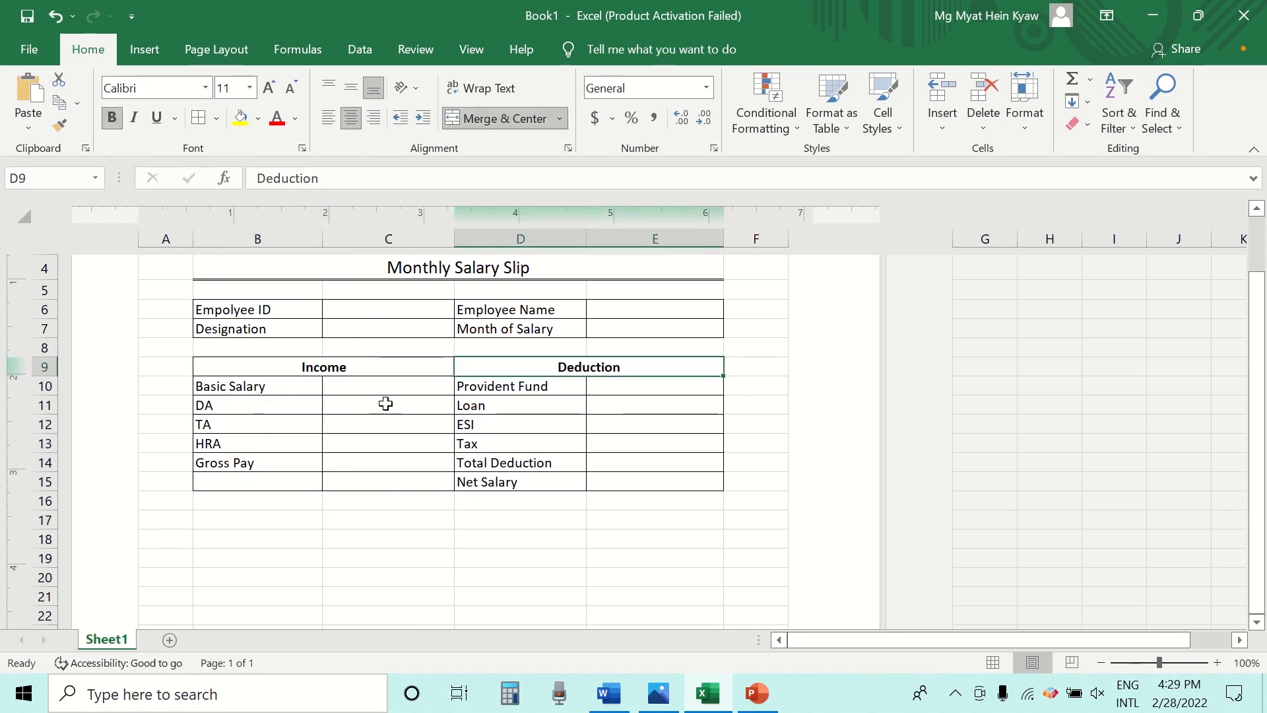
{"action": "left_click", "coordinate": [509, 486]}
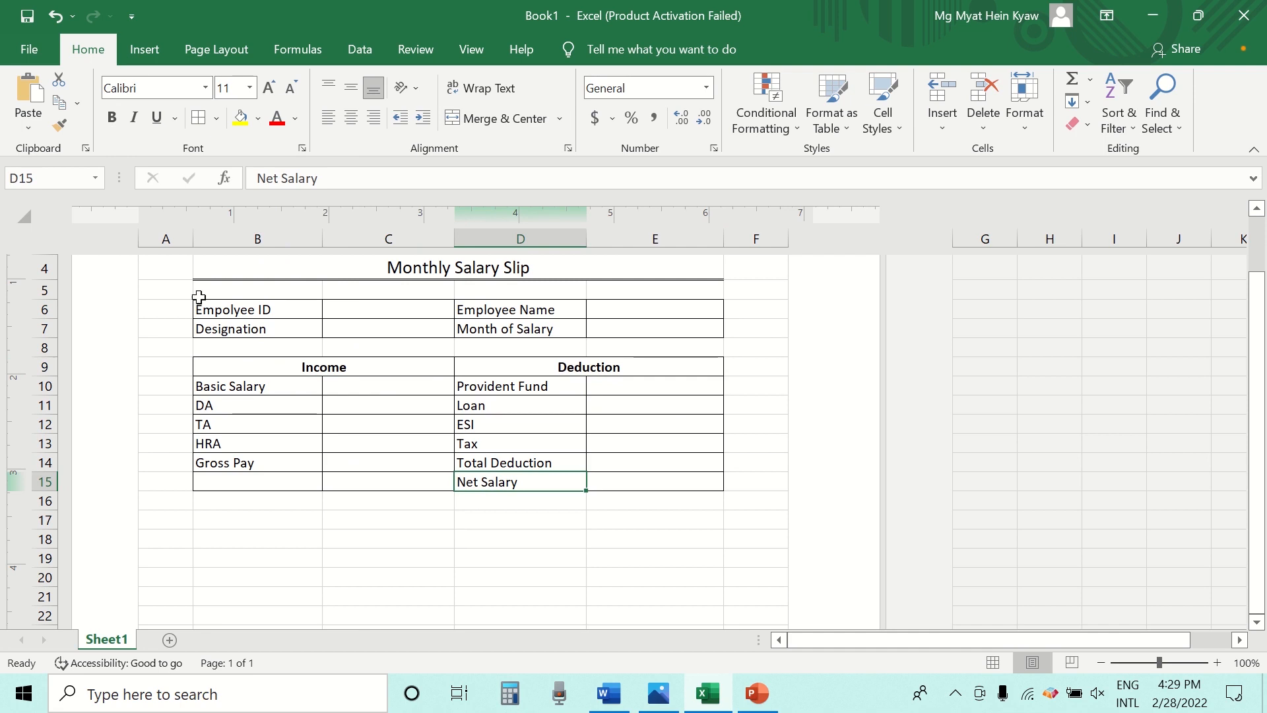
{"action": "left_click", "coordinate": [113, 125]}
{"action": "left_click", "coordinate": [273, 521]}
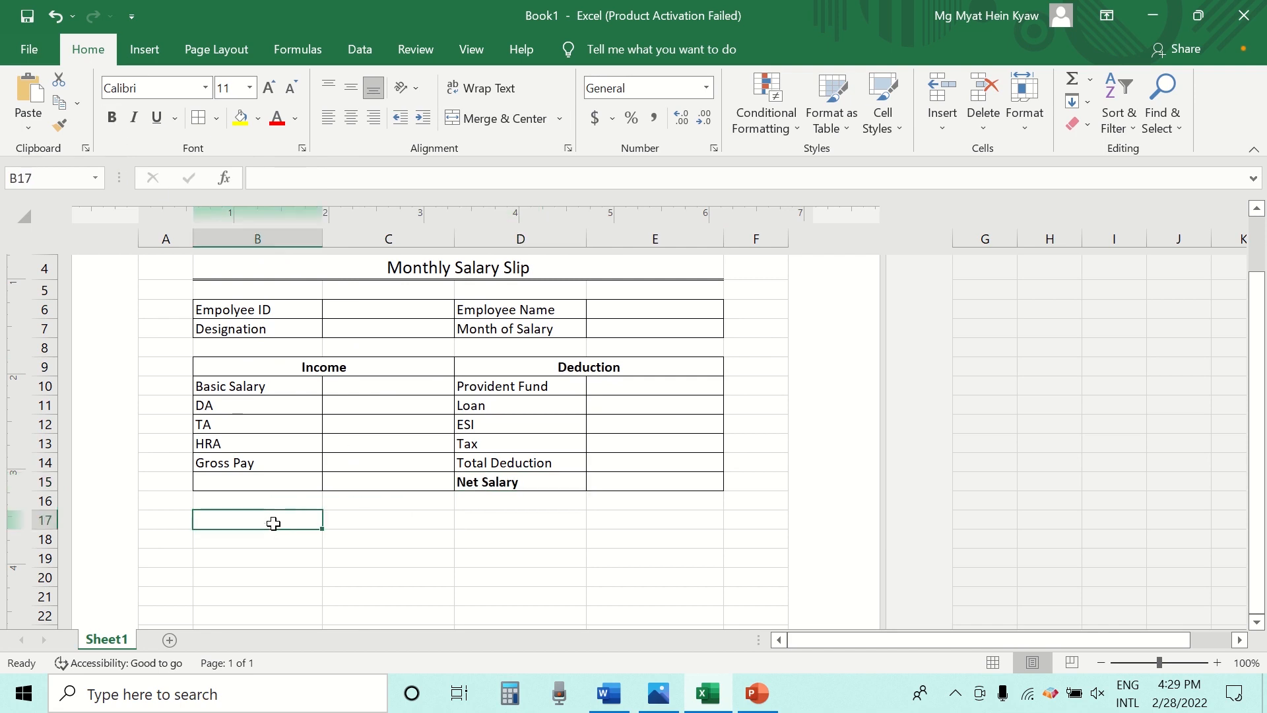
- Merge and center cells B17:C17 and enter the label "Cheque Number" followed by a dashed fill-in line
{"action": "left_click_drag", "start_coordinate": [271, 521], "coordinate": [366, 521]}
{"action": "left_click", "coordinate": [497, 118]}
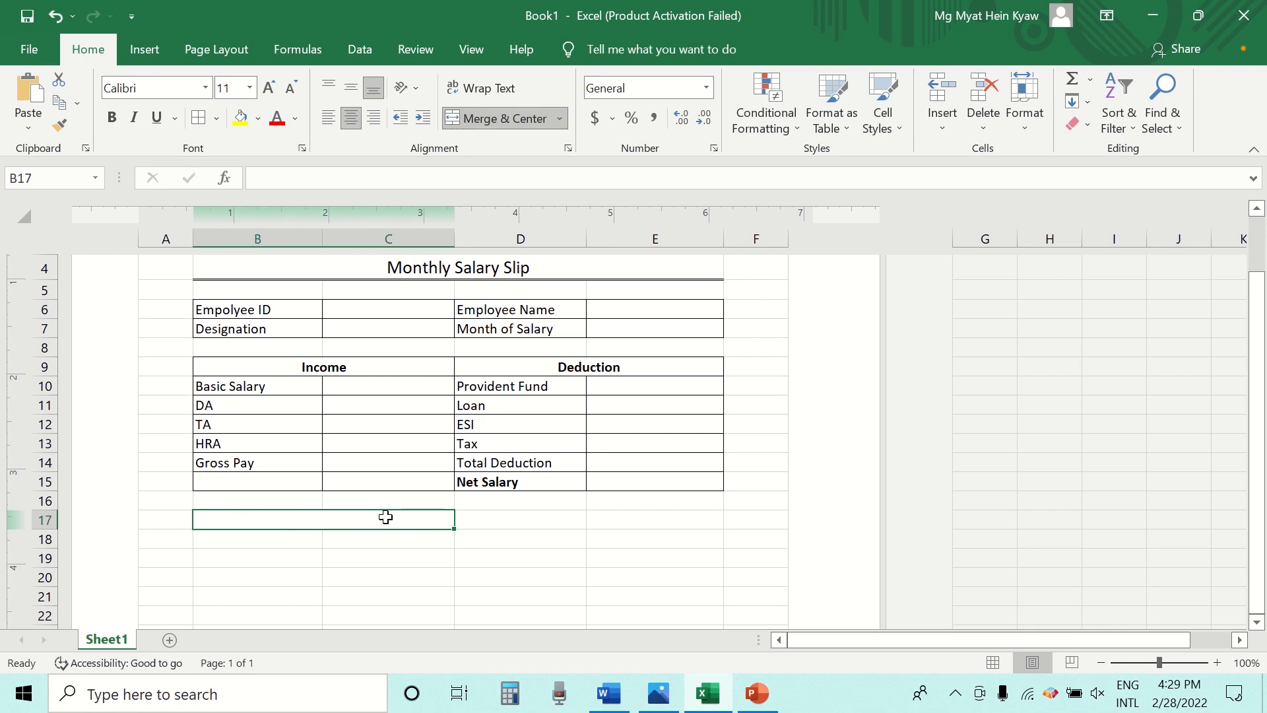
{"action": "type", "text": "Cheq"}
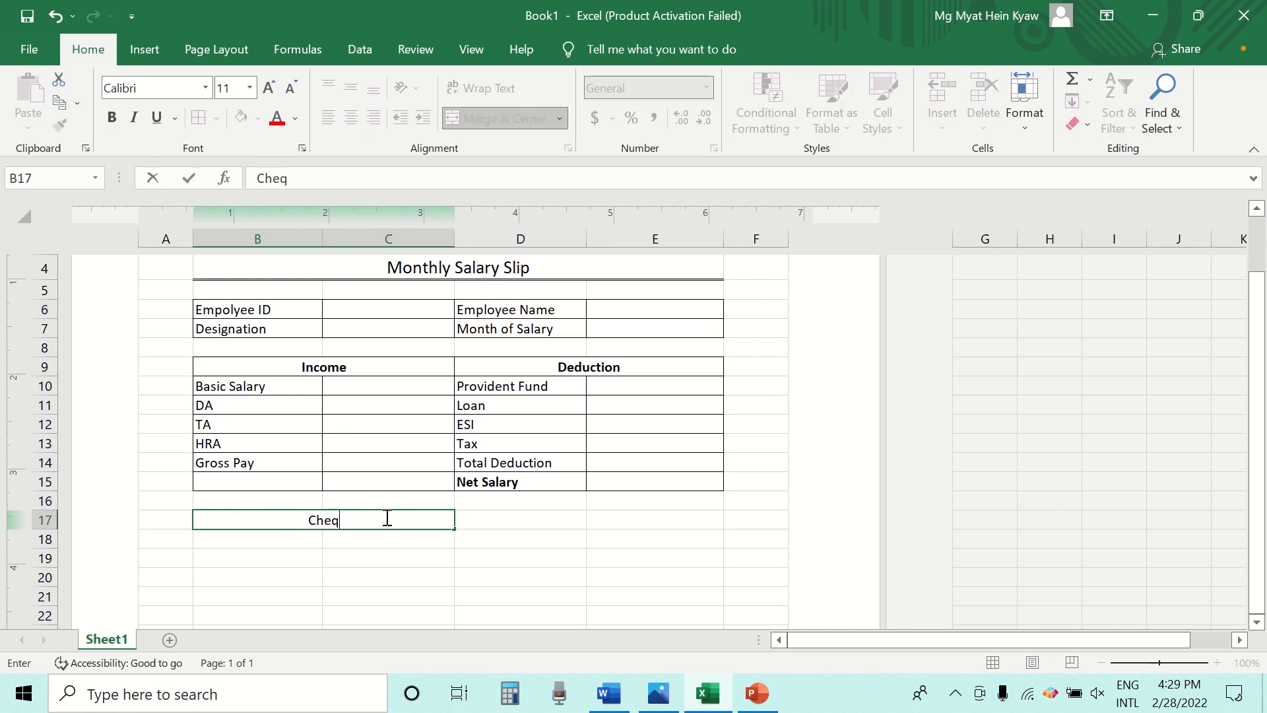
{"action": "type", "text": "ue Num"}
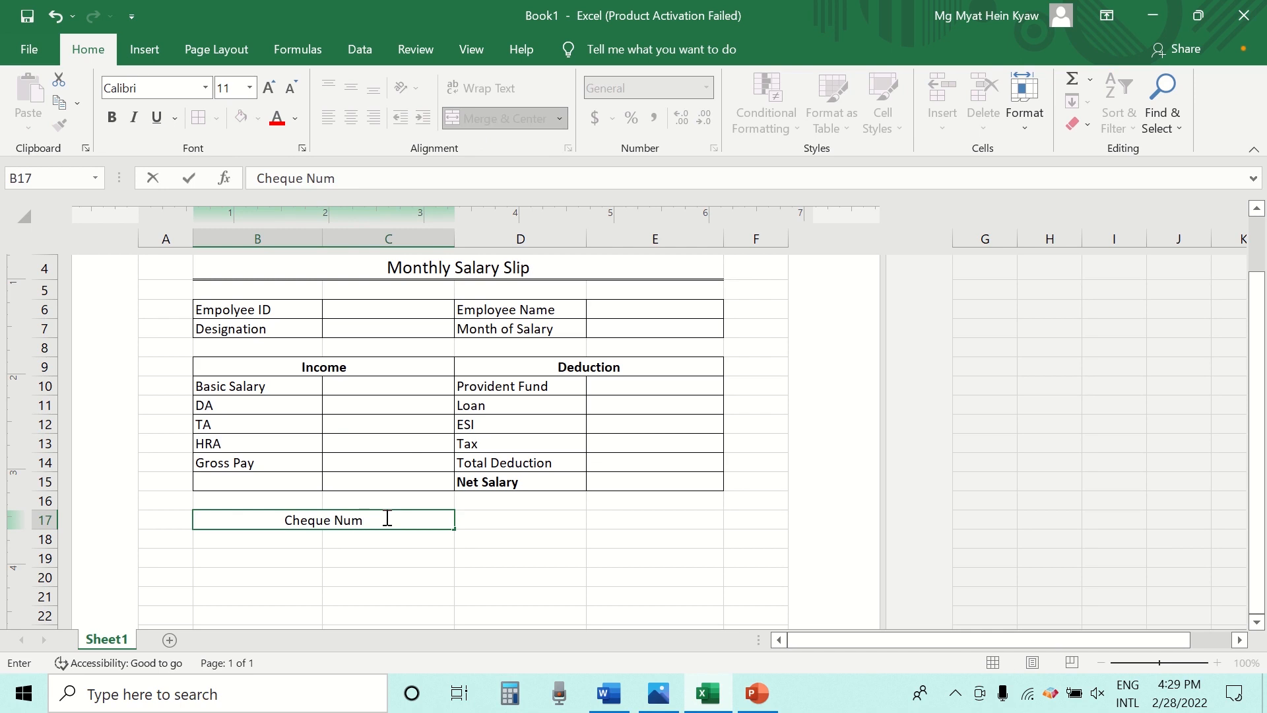
{"action": "type", "text": "ber"}
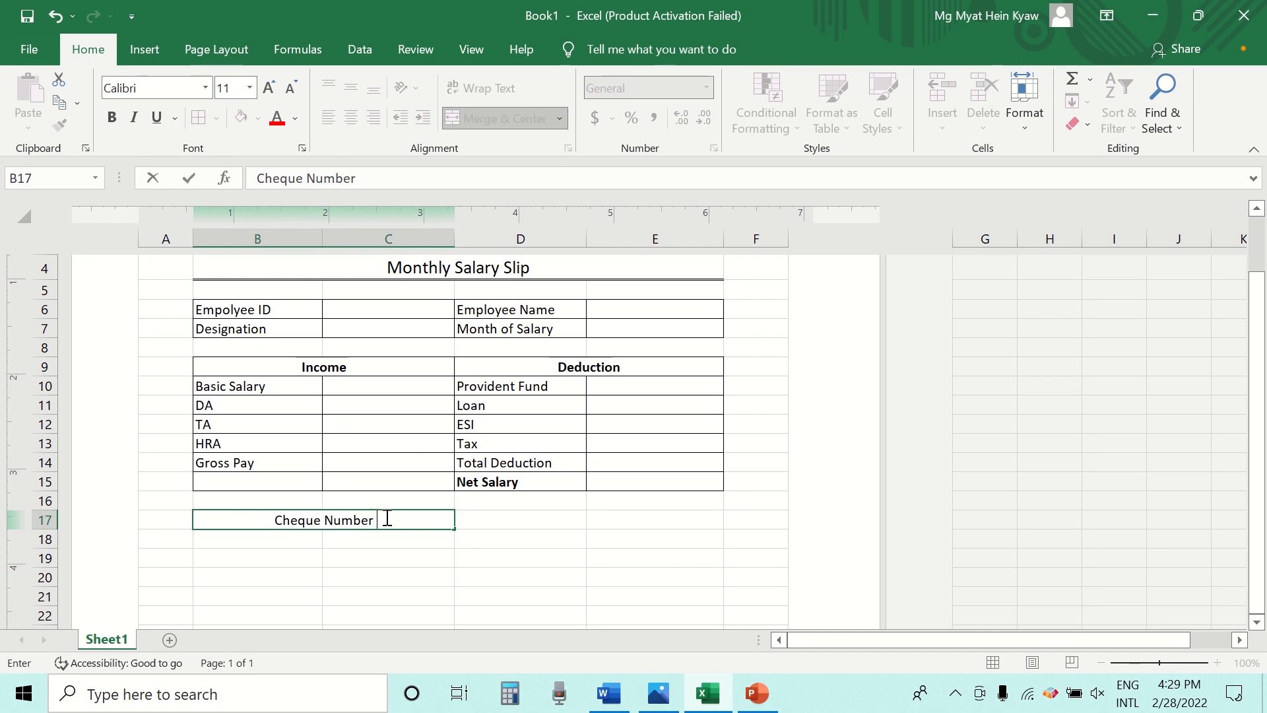
{"action": "type", "text": " ------------"}
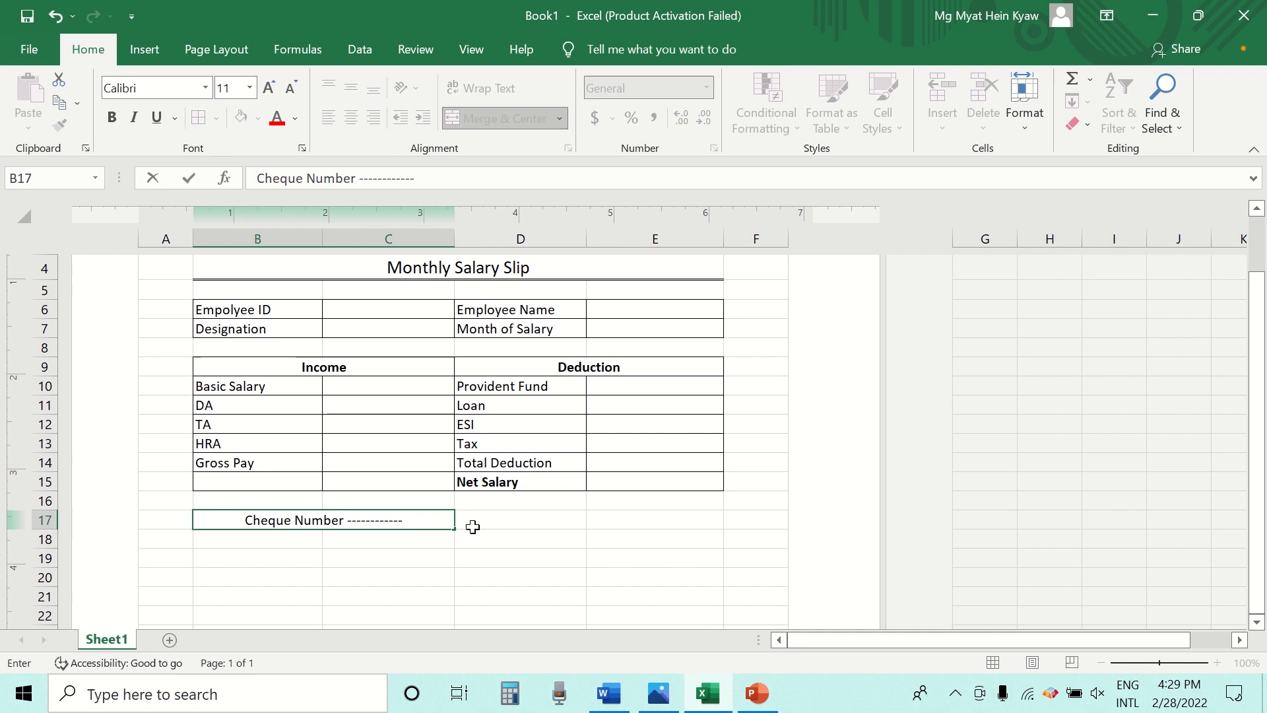
- Merge and center cells D17:E17 and enter the label "Name of Bank" followed by a dashed fill-in line
{"action": "left_click", "coordinate": [507, 523]}
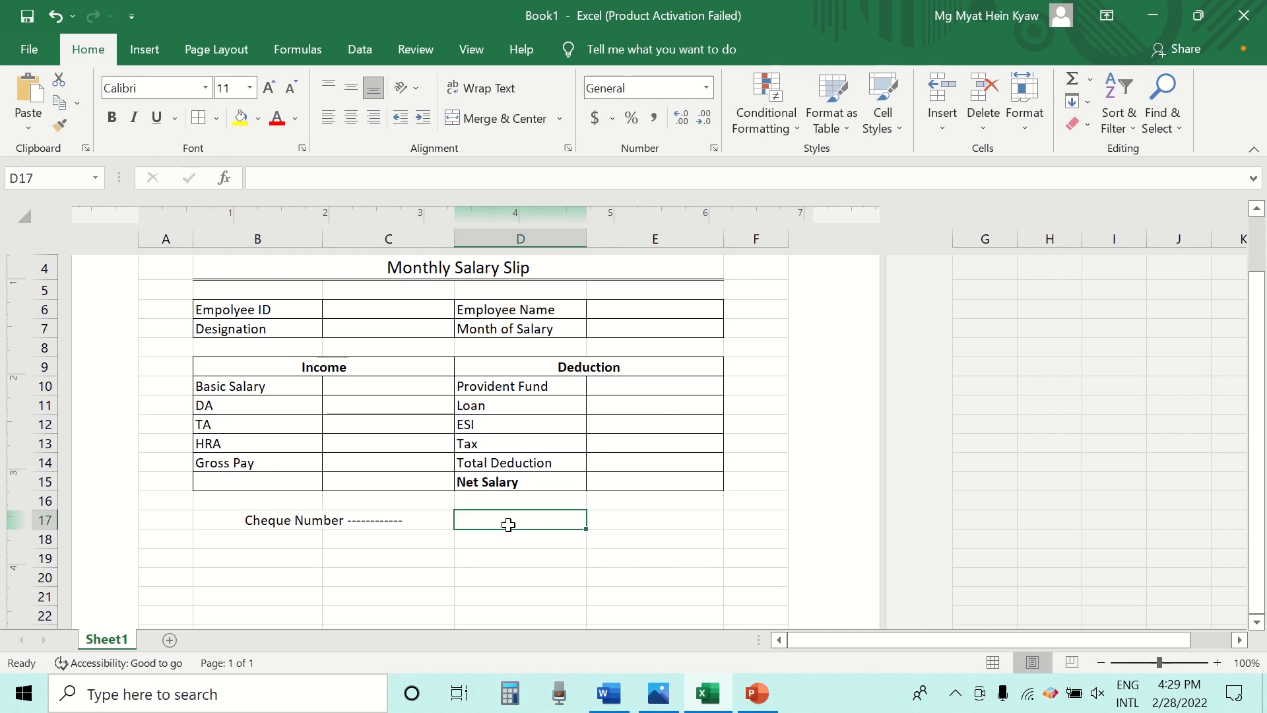
{"action": "left_click_drag", "start_coordinate": [509, 524], "coordinate": [637, 518]}
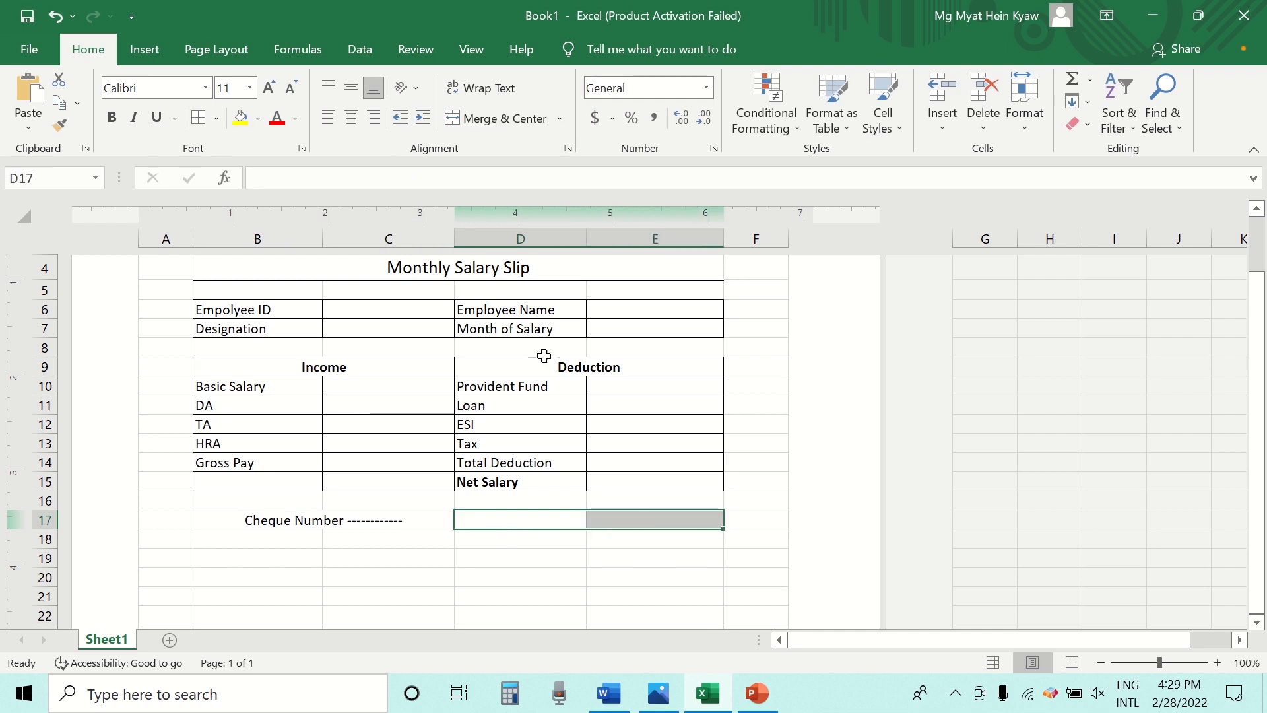
{"action": "left_click", "coordinate": [489, 117]}
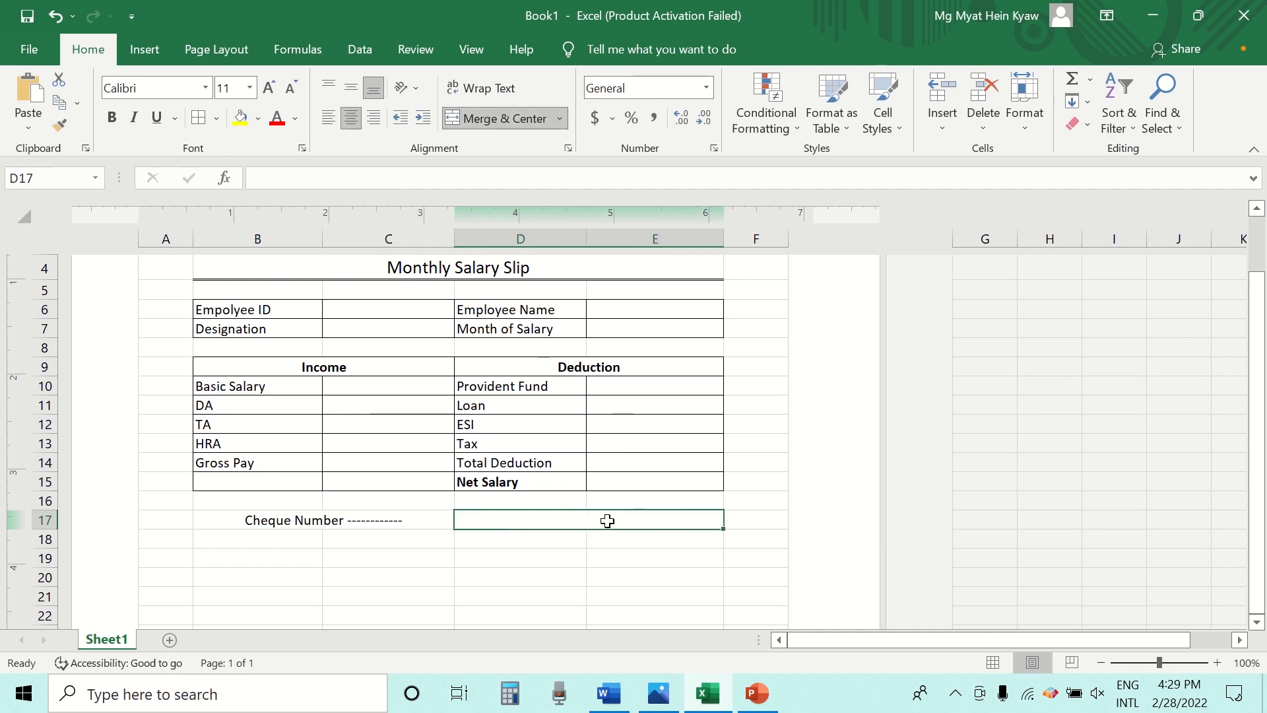
{"action": "type", "text": "Name of"}
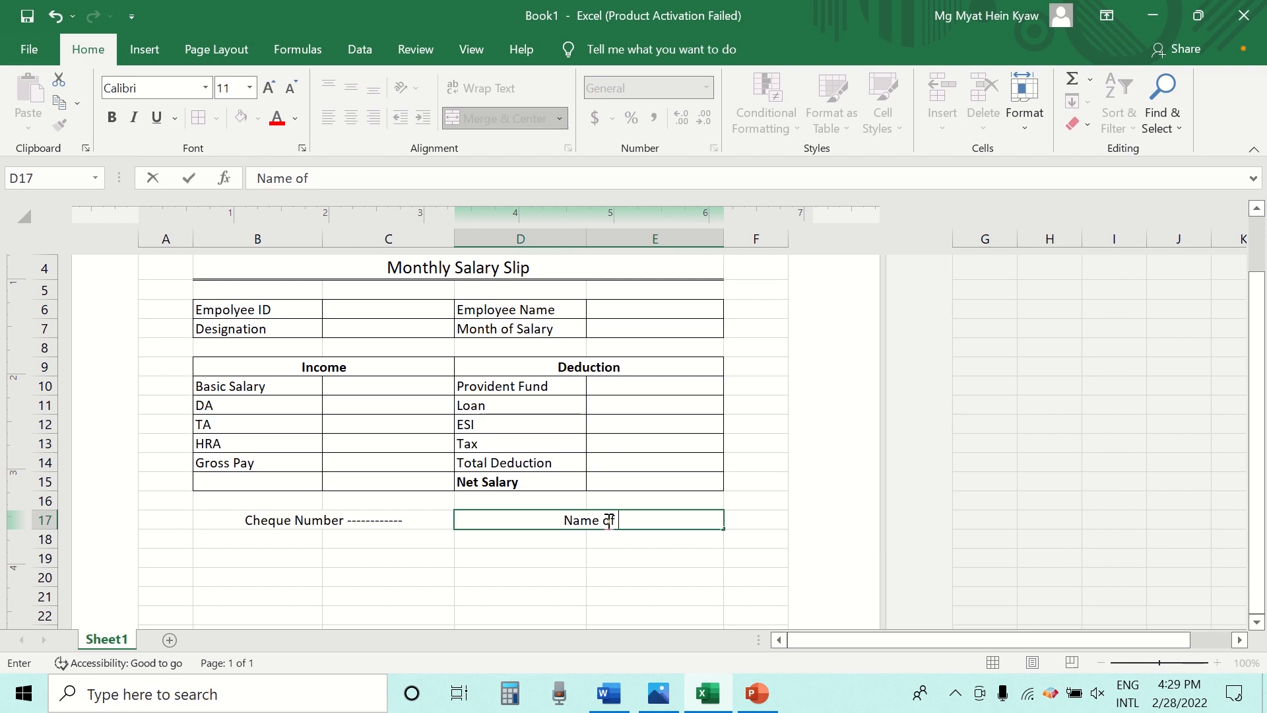
{"action": "type", "text": " Bank"}
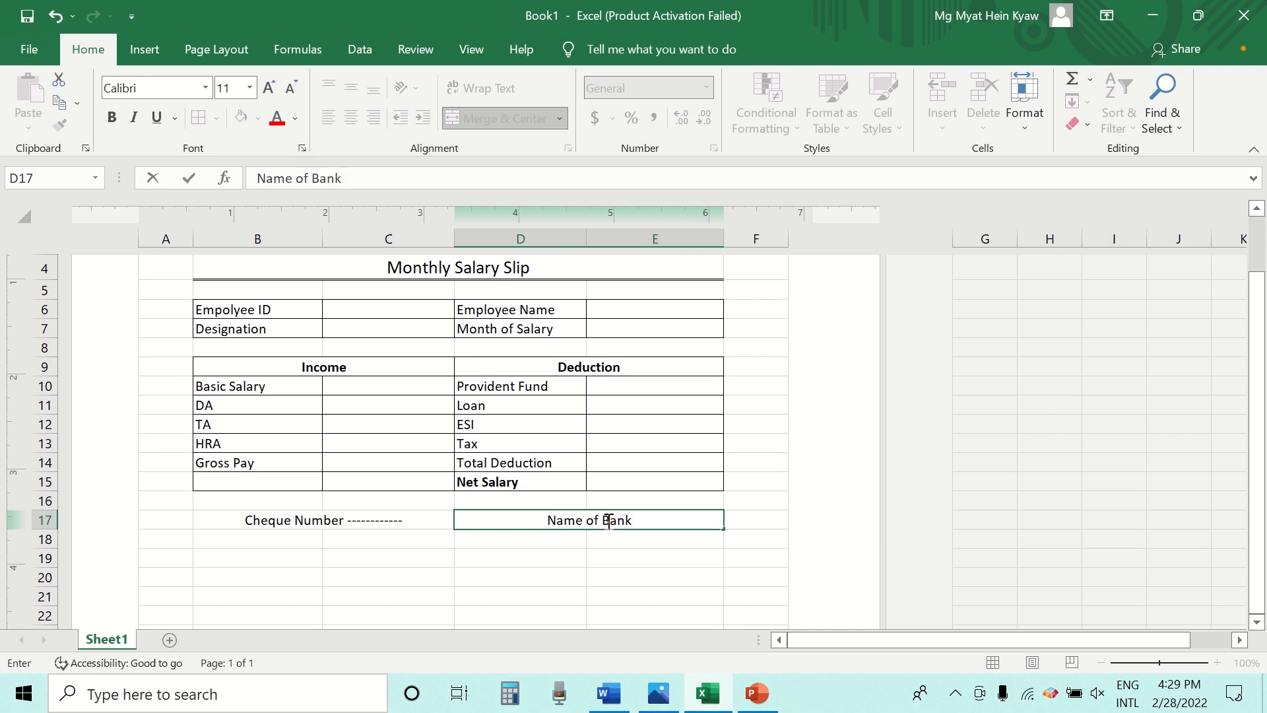
{"action": "type", "text": " ------------"}
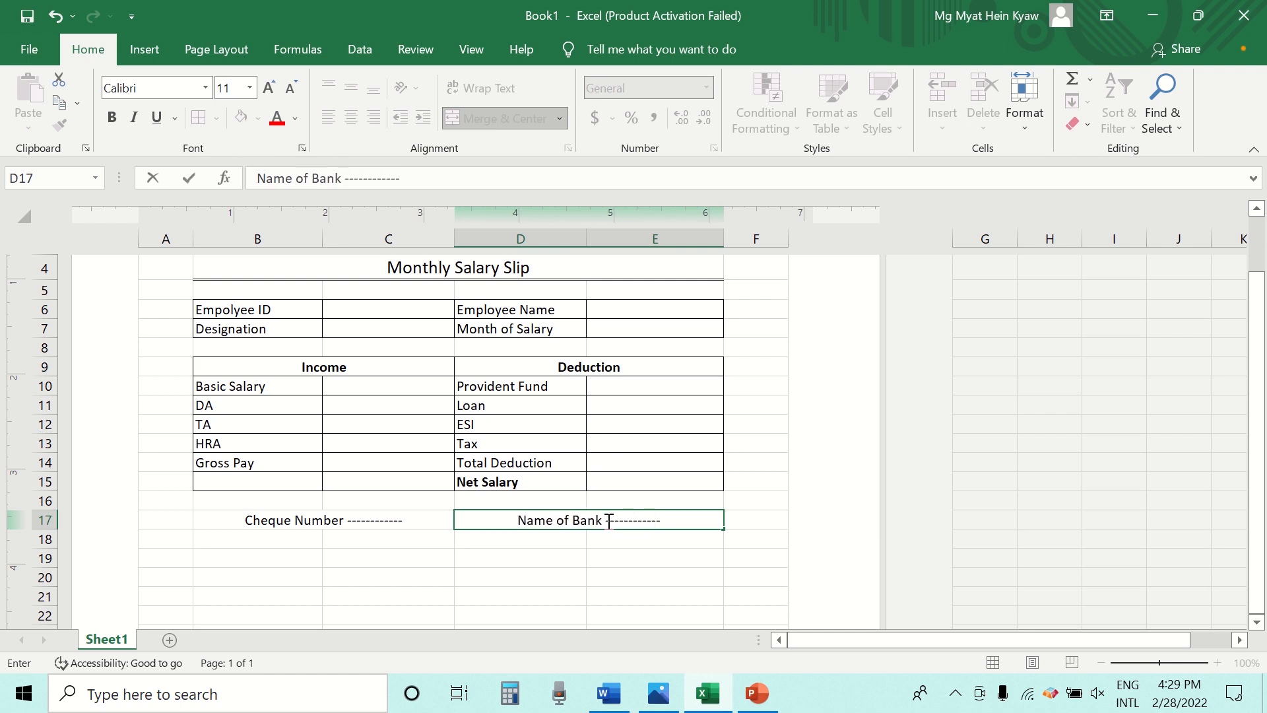
- Merge and center cells B18:C18 and enter "Date" with a dashed line extending to the end of the cheque number line
{"action": "left_click", "coordinate": [396, 538]}
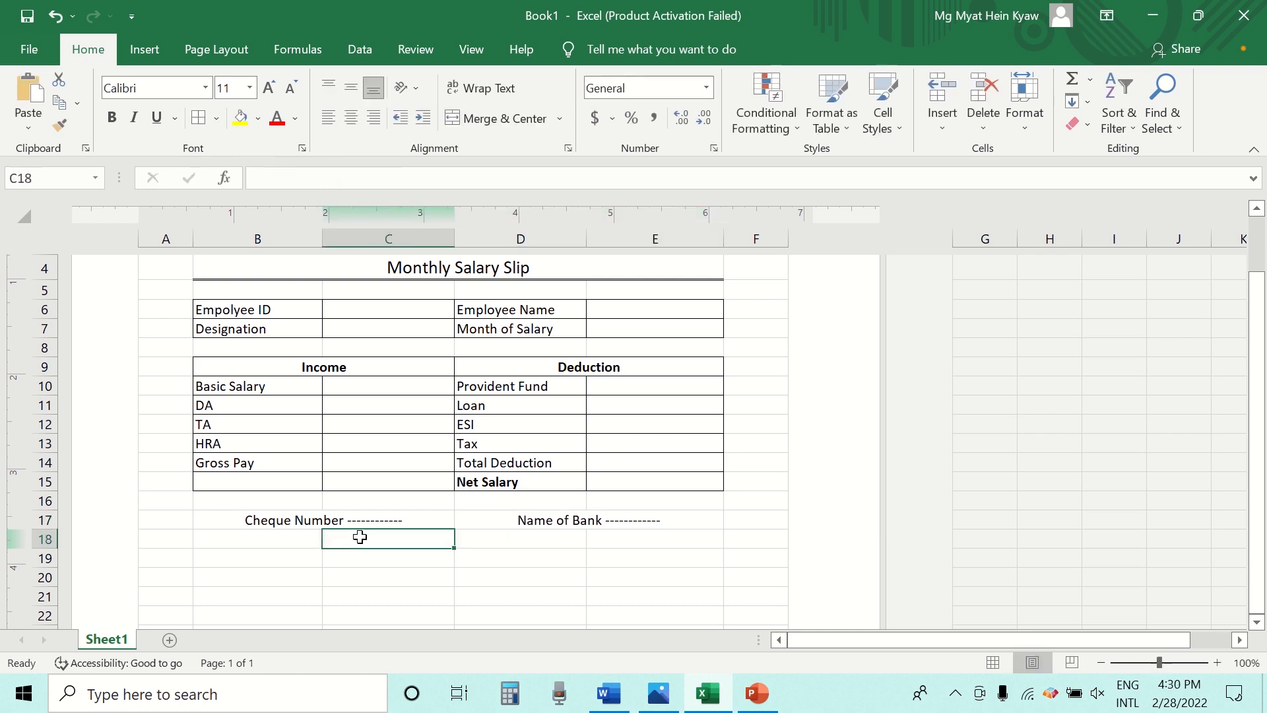
{"action": "left_click", "coordinate": [311, 538]}
{"action": "left_click_drag", "start_coordinate": [261, 536], "coordinate": [388, 537]}
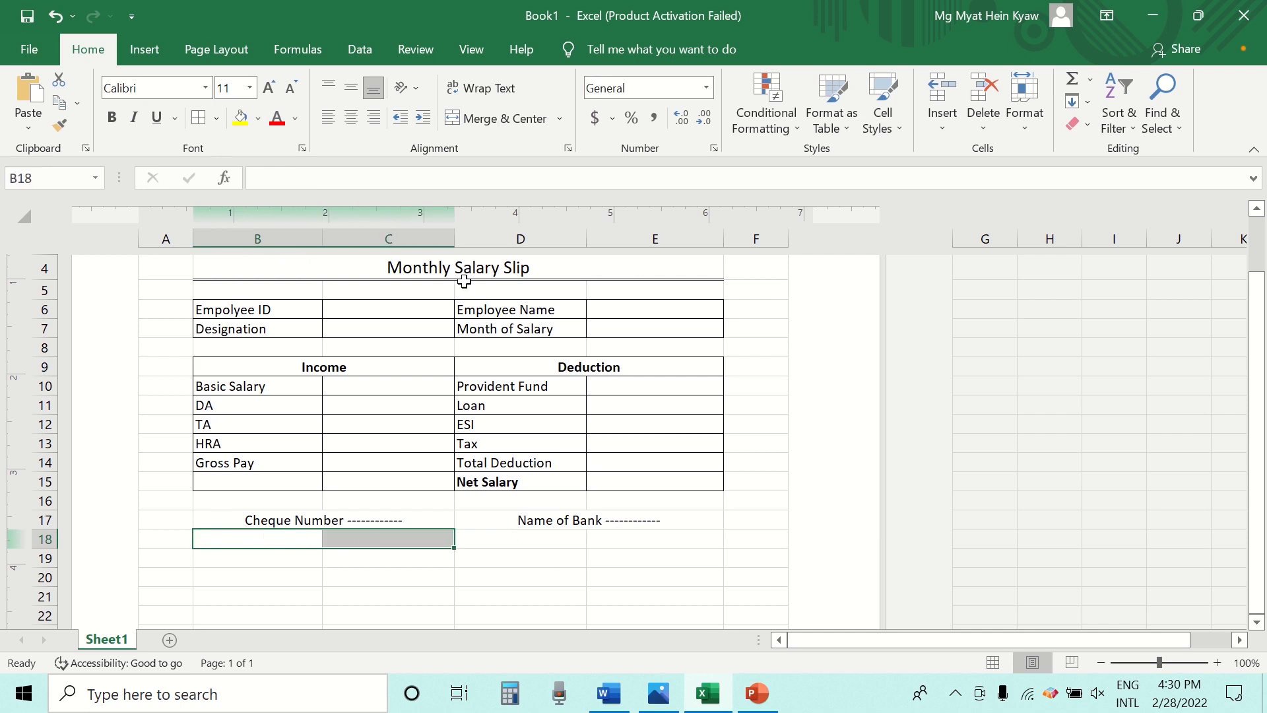
{"action": "left_click", "coordinate": [477, 123]}
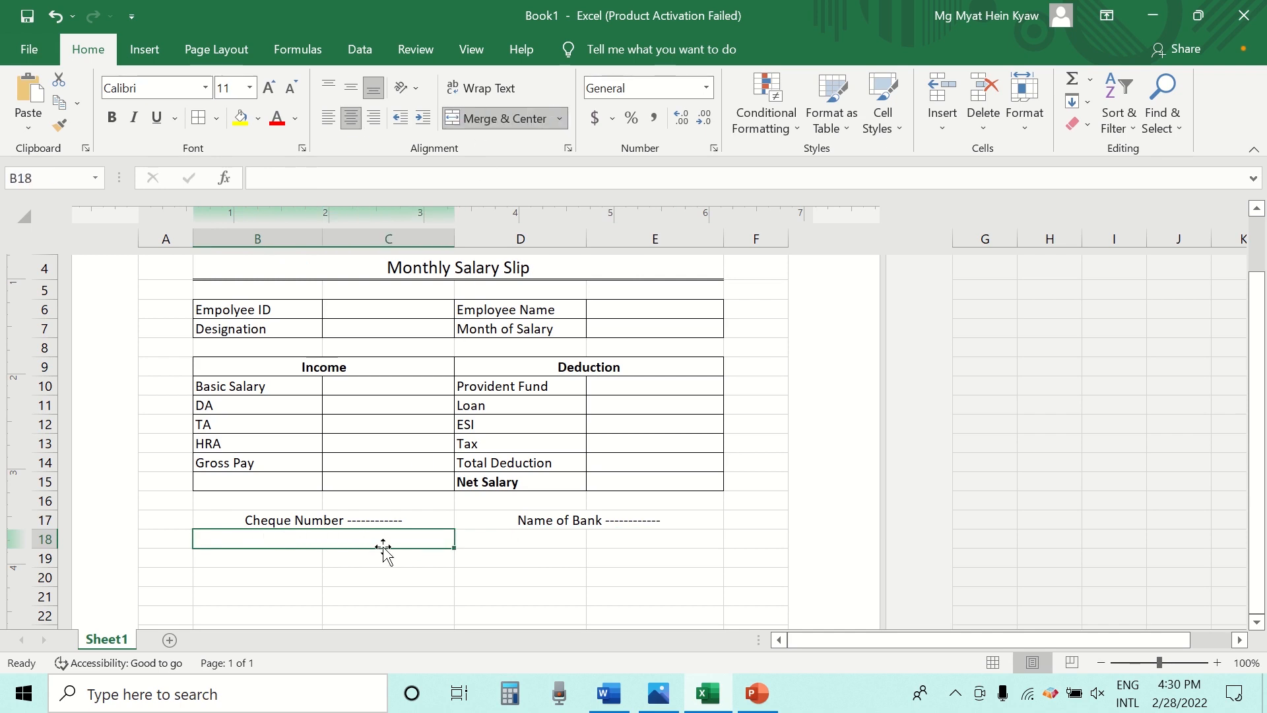
{"action": "type", "text": "D"}
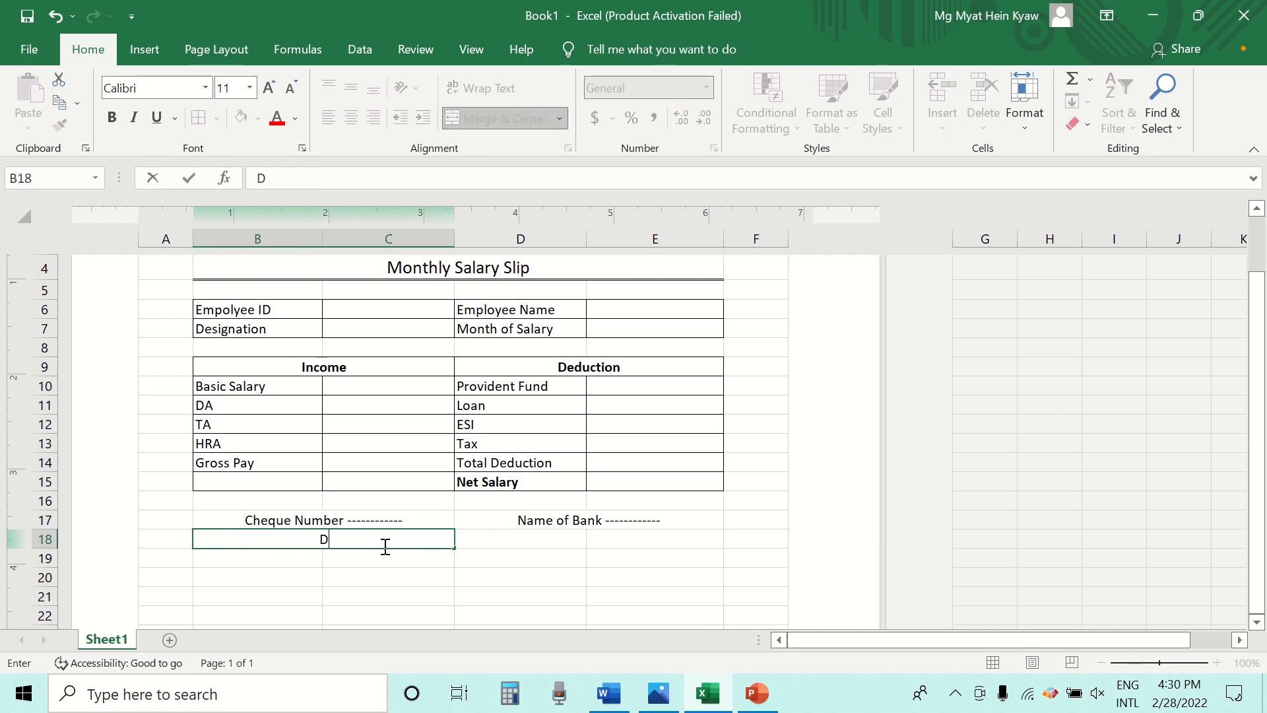
{"action": "type", "text": "ate --"}
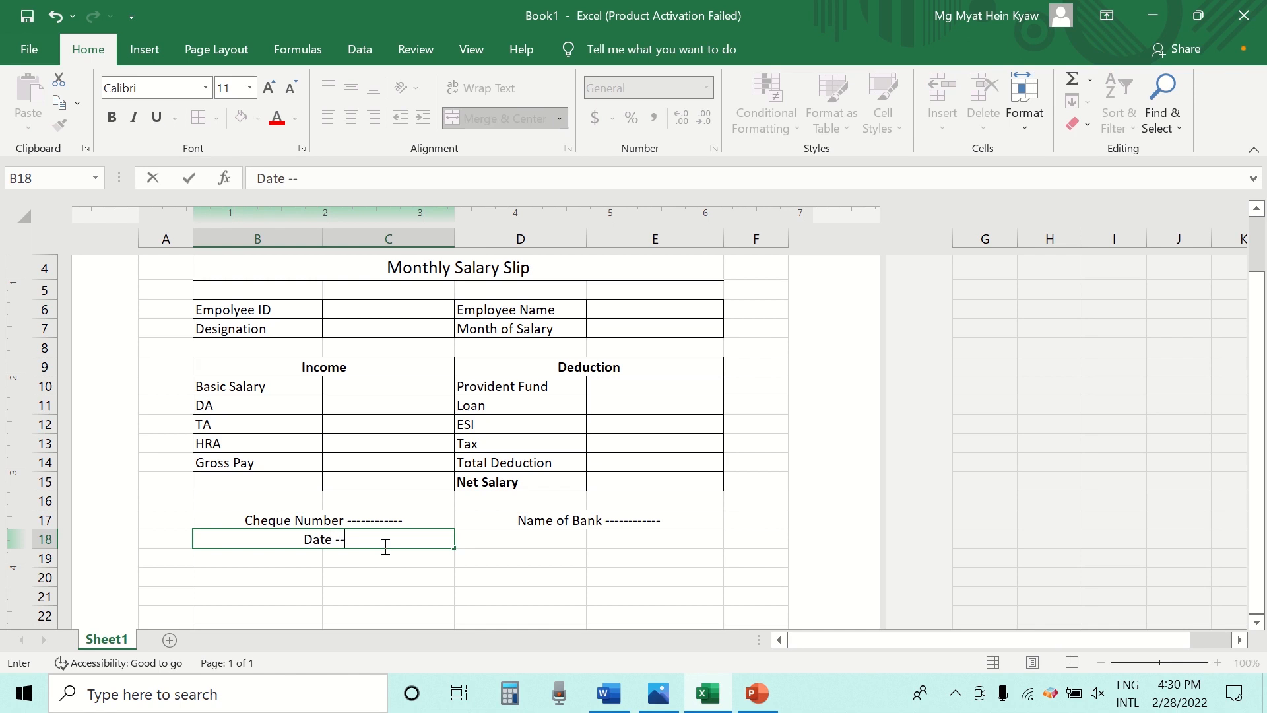
{"action": "type", "text": "------------------------------------"}
{"action": "left_click", "coordinate": [298, 521]}
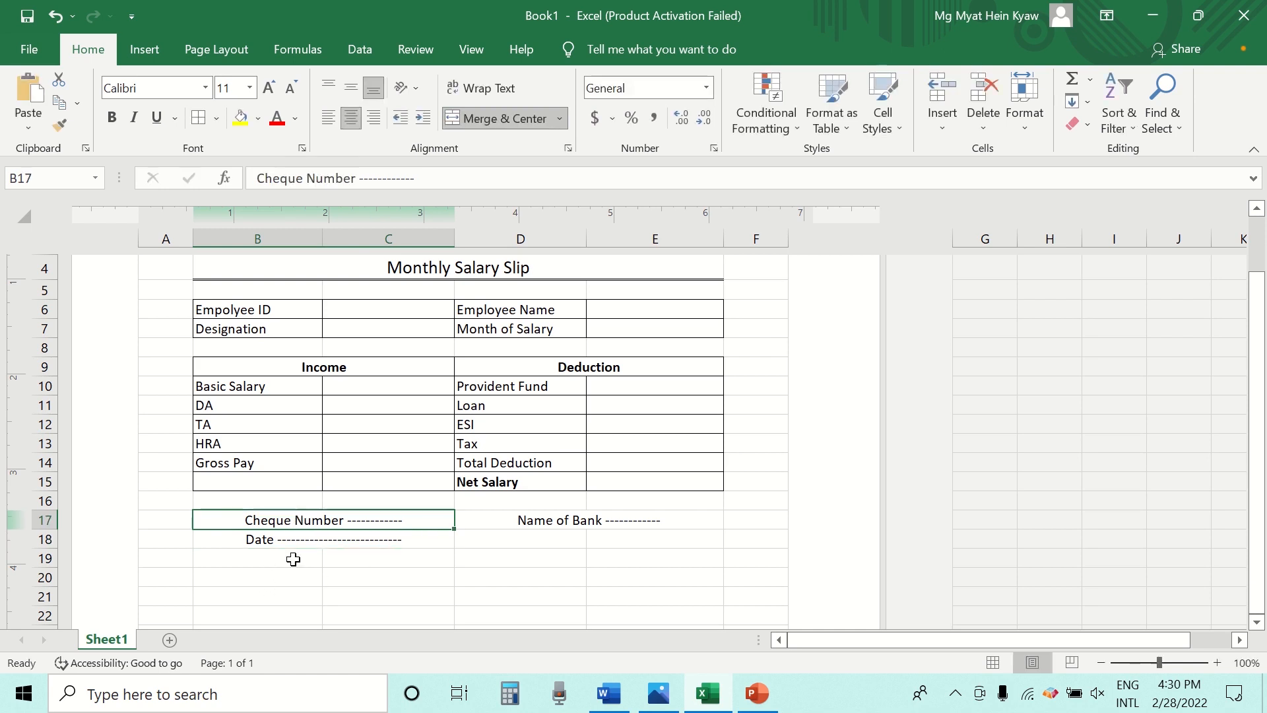
- Merge and center cells B20:C20 and enter the label "Signature of Employee" followed by a dashed signature line
{"action": "left_click", "coordinate": [266, 582]}
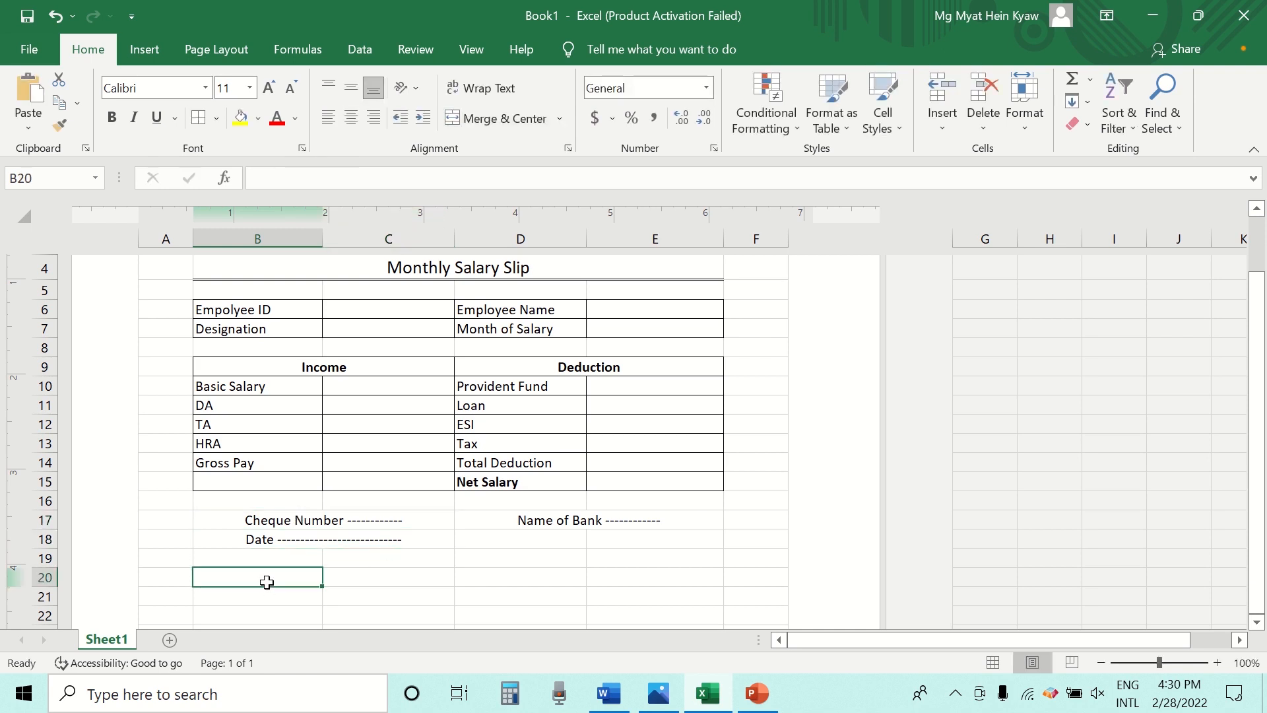
{"action": "left_click_drag", "start_coordinate": [266, 582], "coordinate": [366, 579]}
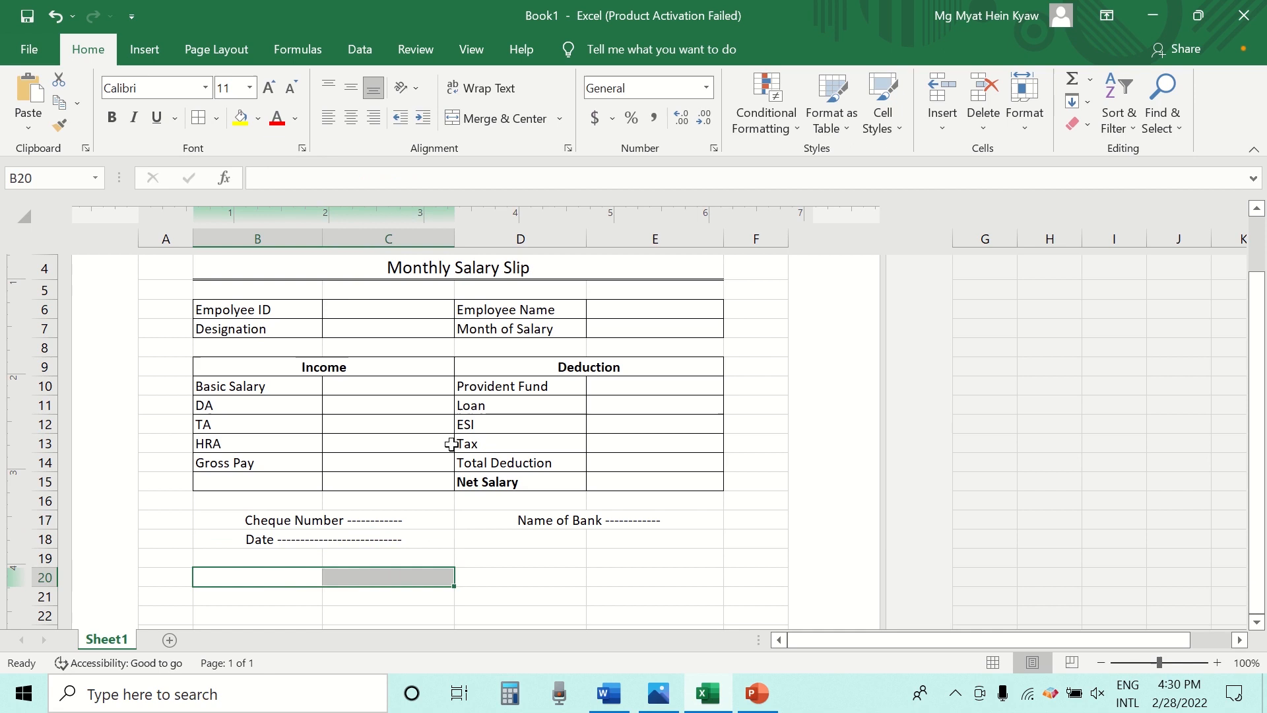
{"action": "left_click", "coordinate": [500, 118]}
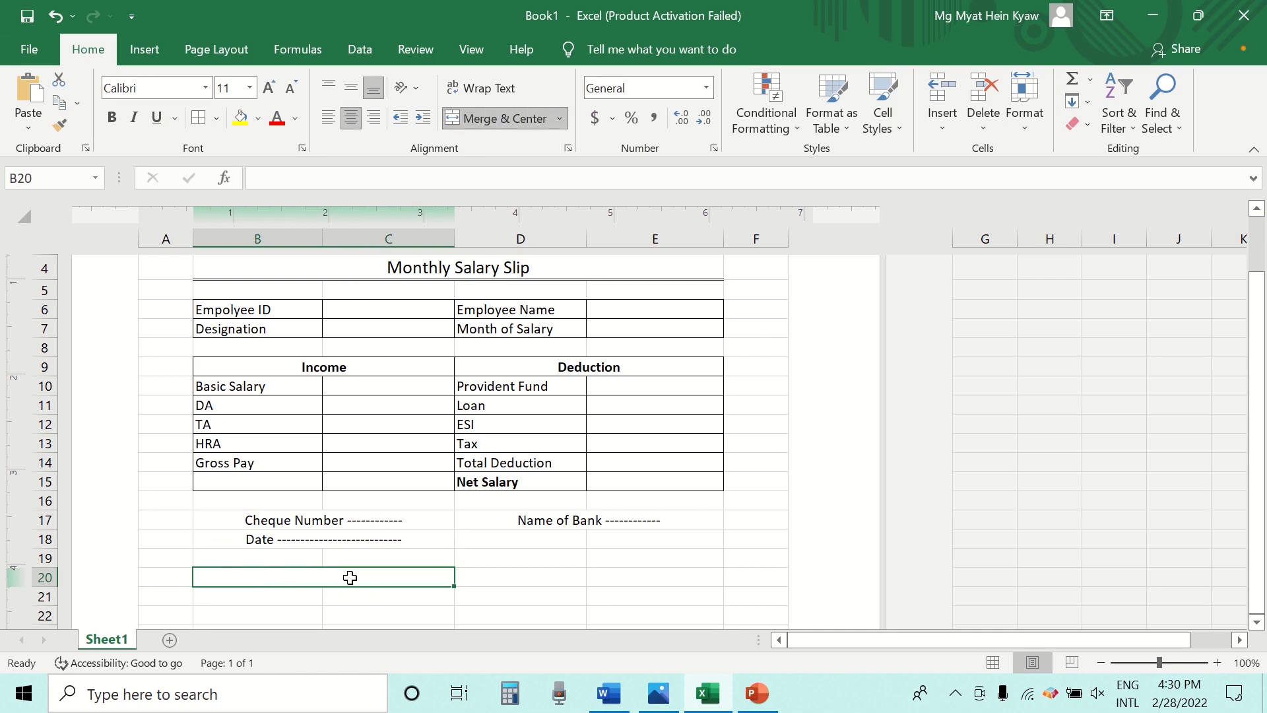
{"action": "type", "text": "Si"}
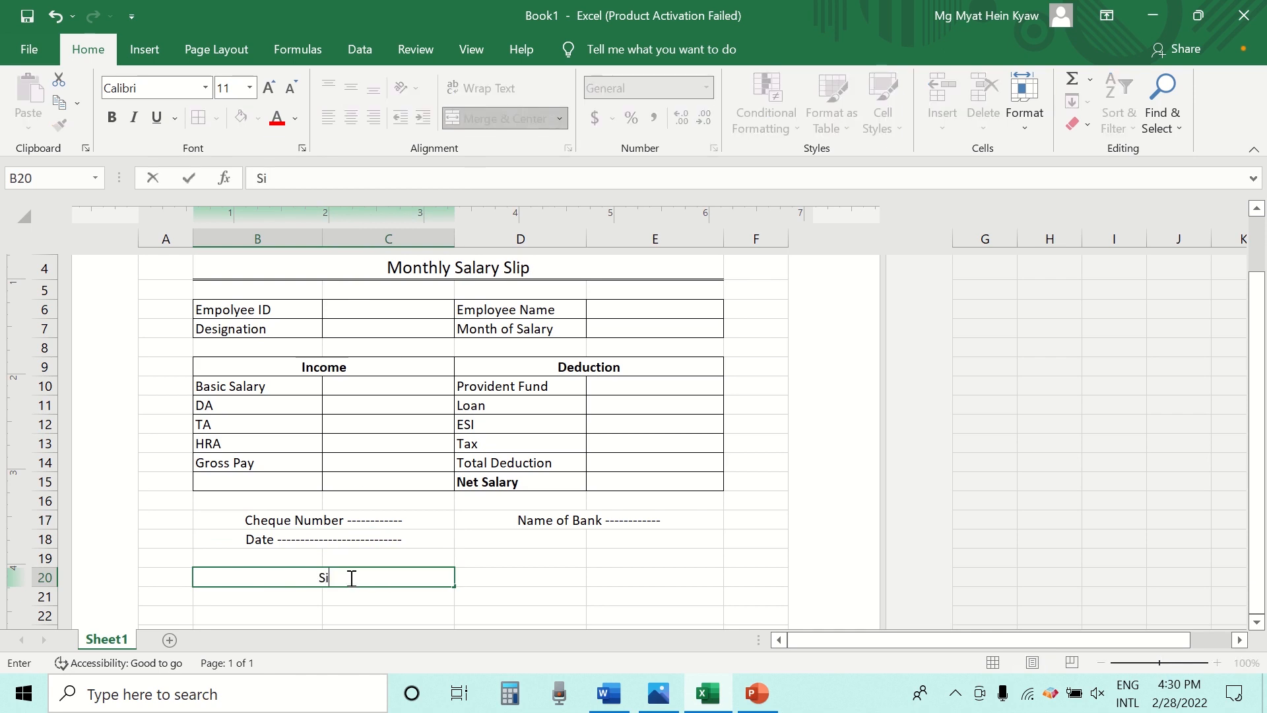
{"action": "type", "text": "gnature of Em"}
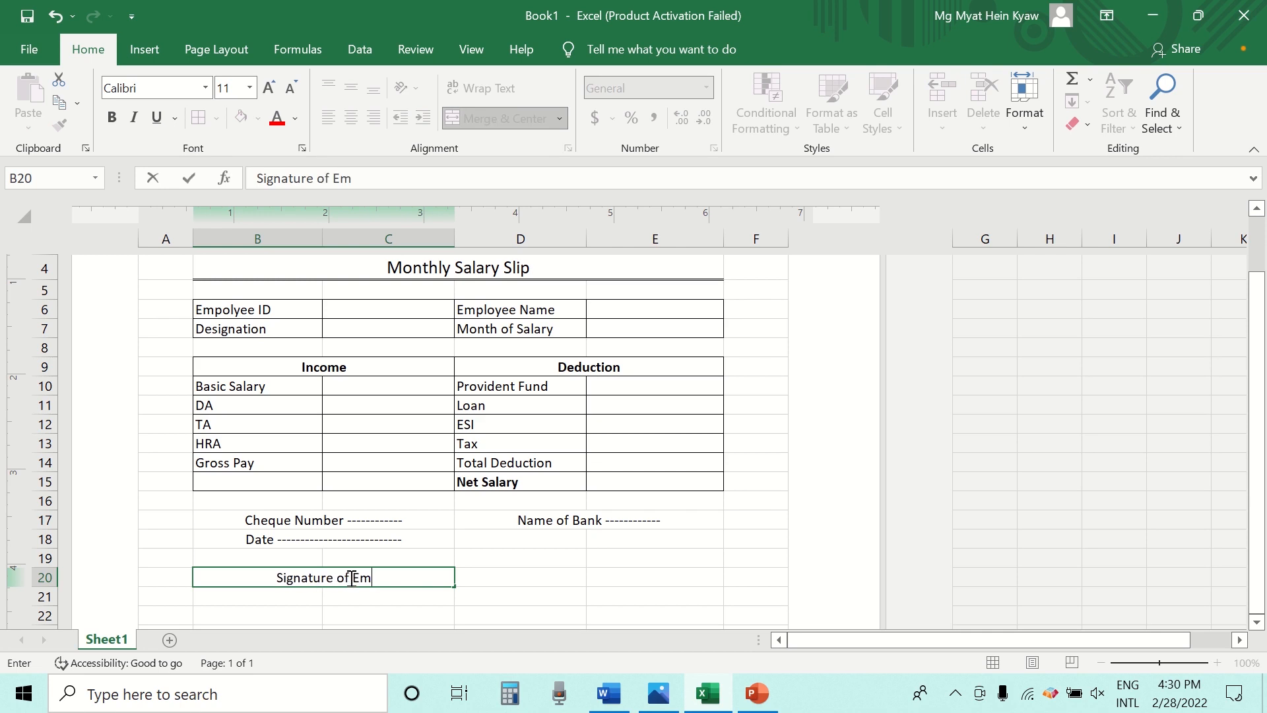
{"action": "type", "text": "ployee"}
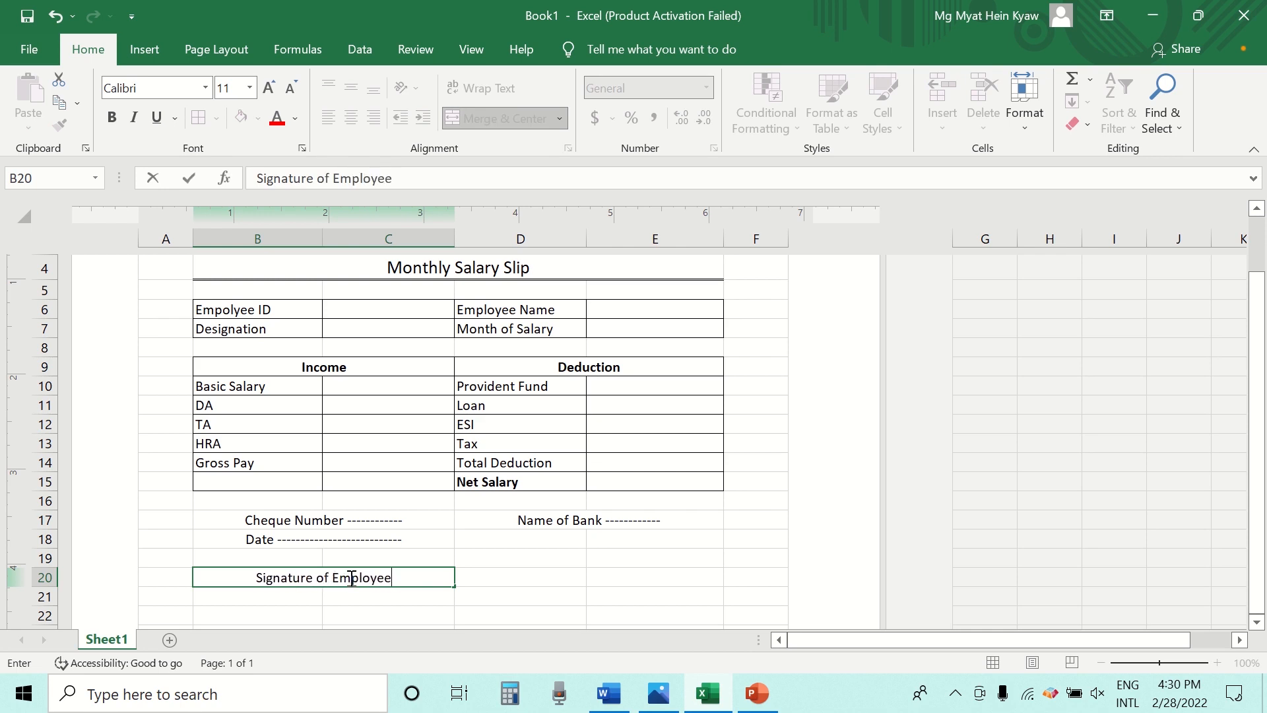
{"action": "type", "text": " ------------"}
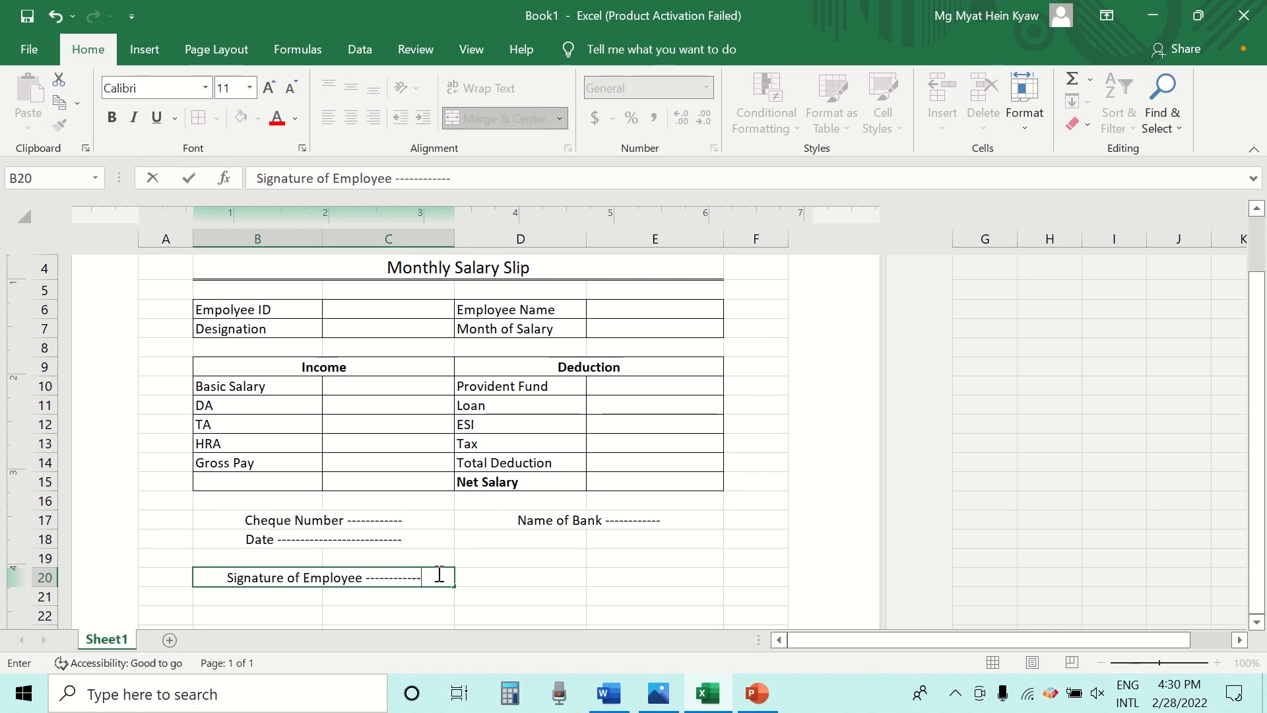
- Merge and center cells D20:E20 and enter the label "Signature of Director" followed by a dashed signature line
{"action": "left_click", "coordinate": [484, 579]}
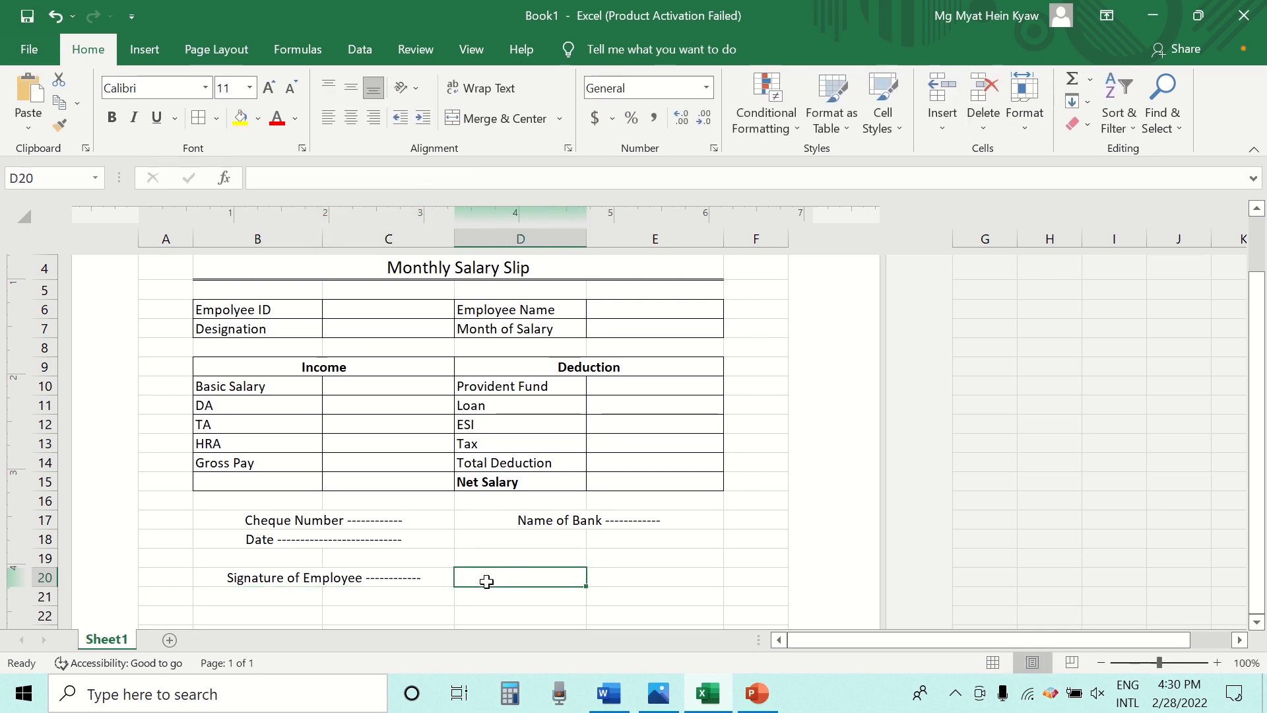
{"action": "left_click", "coordinate": [577, 598]}
{"action": "left_click", "coordinate": [556, 577]}
{"action": "left_click_drag", "start_coordinate": [600, 578], "coordinate": [662, 577]}
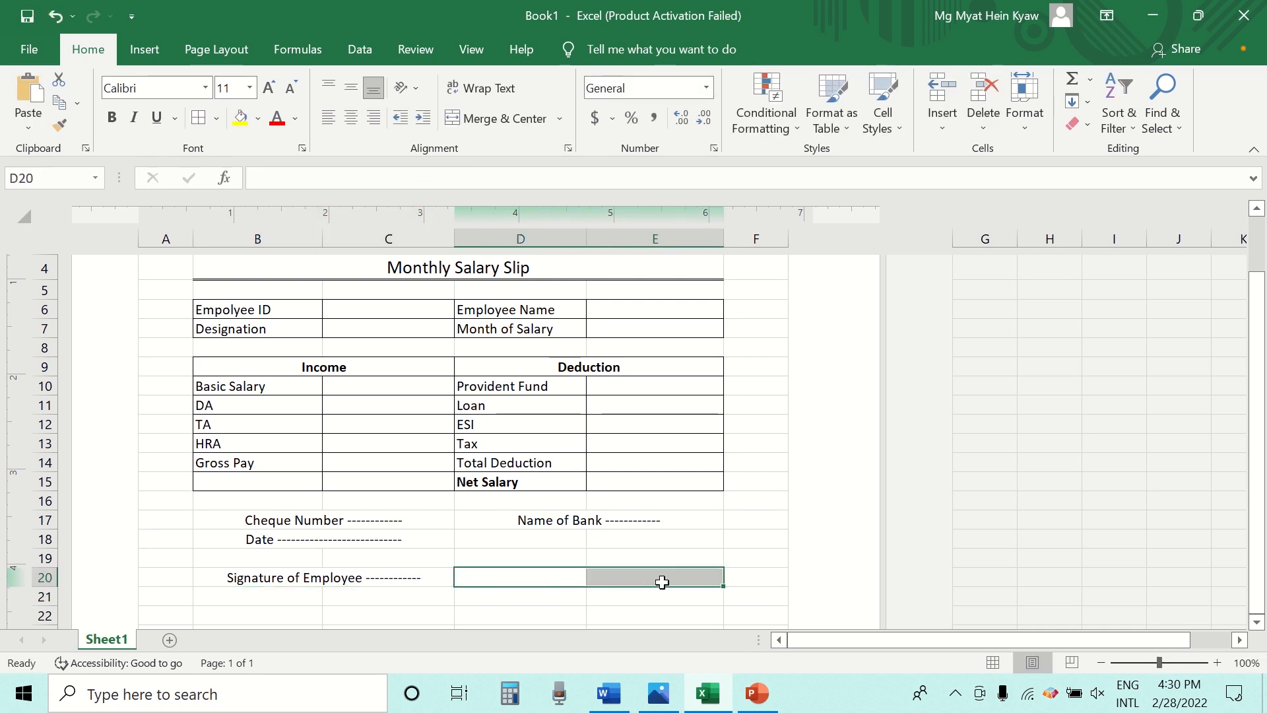
{"action": "left_click", "coordinate": [504, 117]}
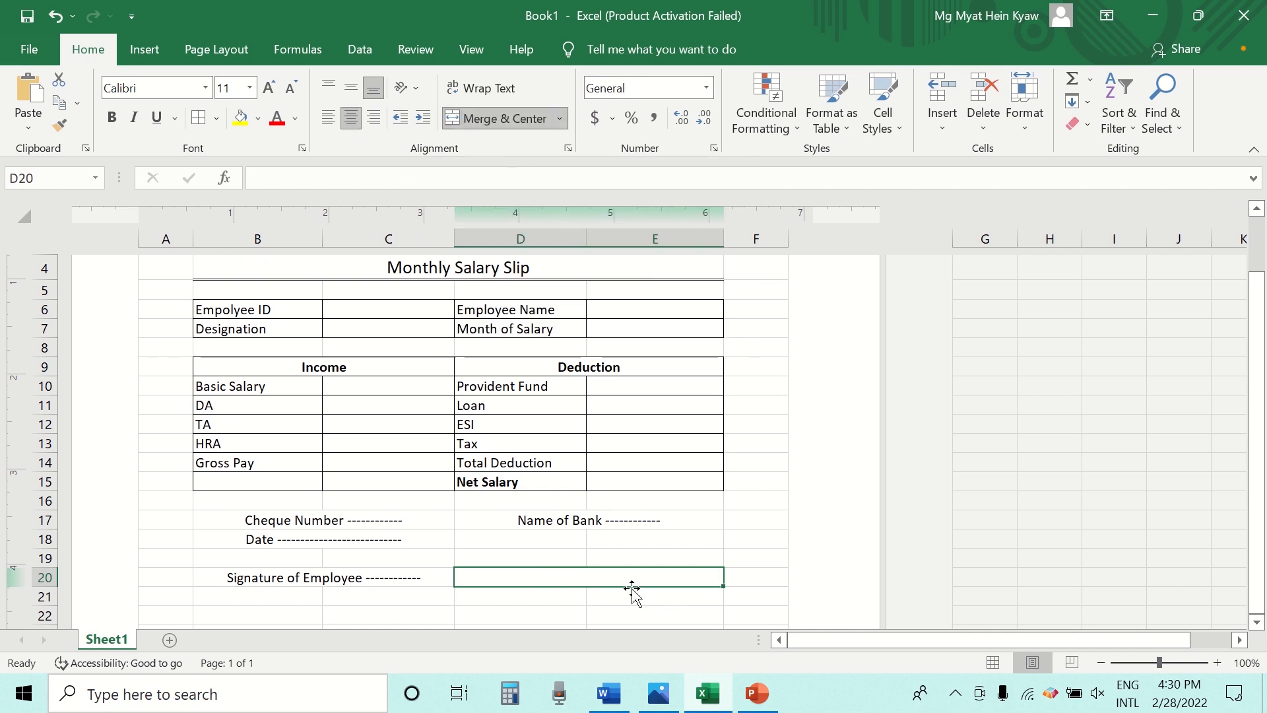
{"action": "type", "text": "Si"}
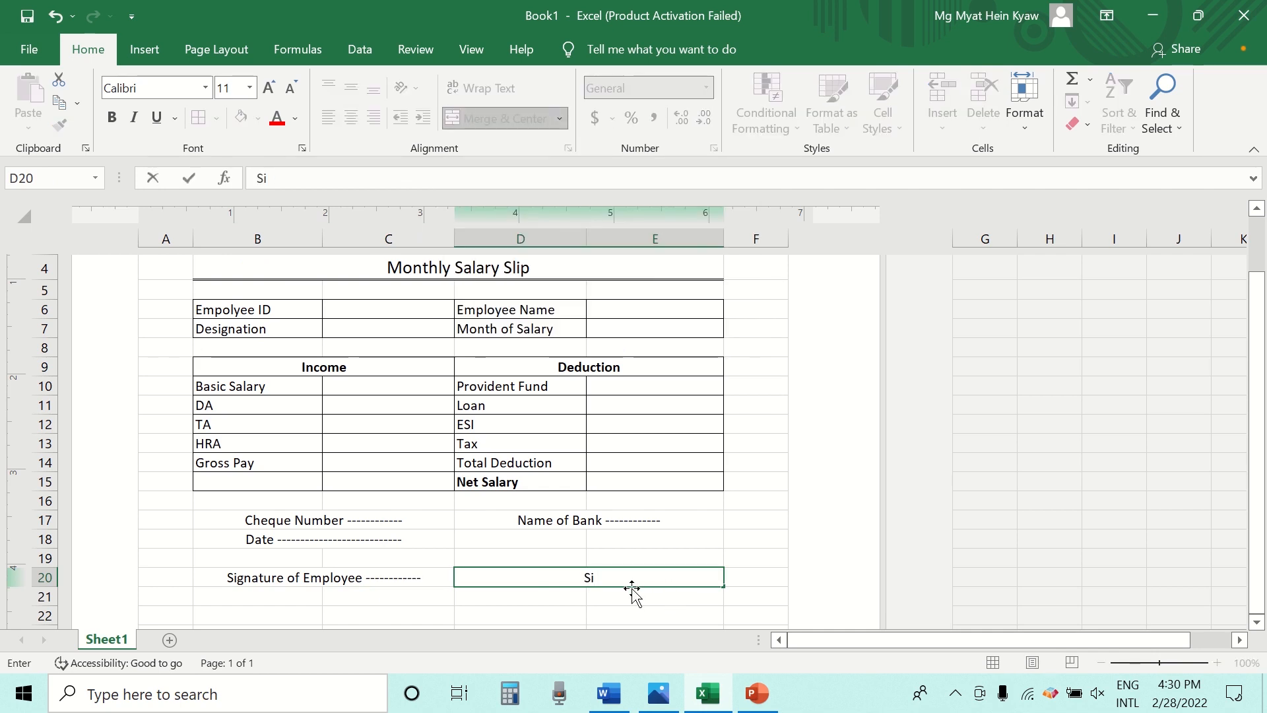
{"action": "type", "text": "gnatut"}
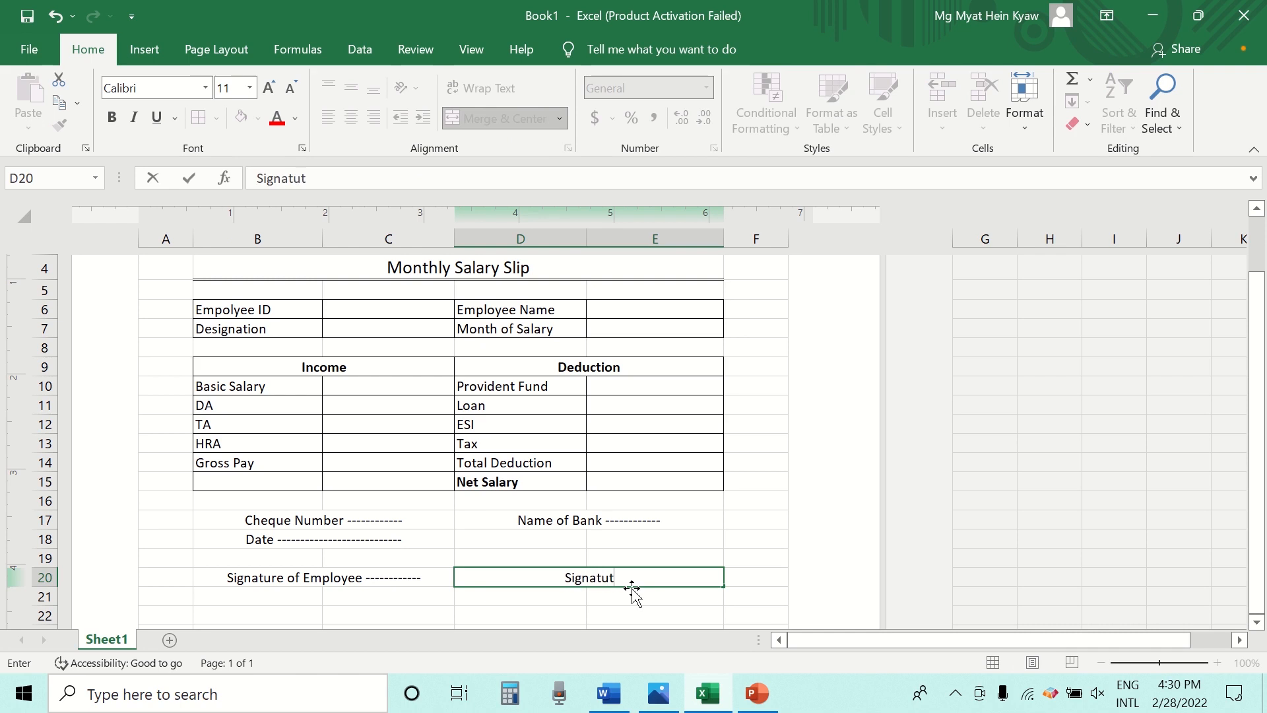
{"action": "key", "text": "BackSpace"}
{"action": "type", "text": "re of Direc"}
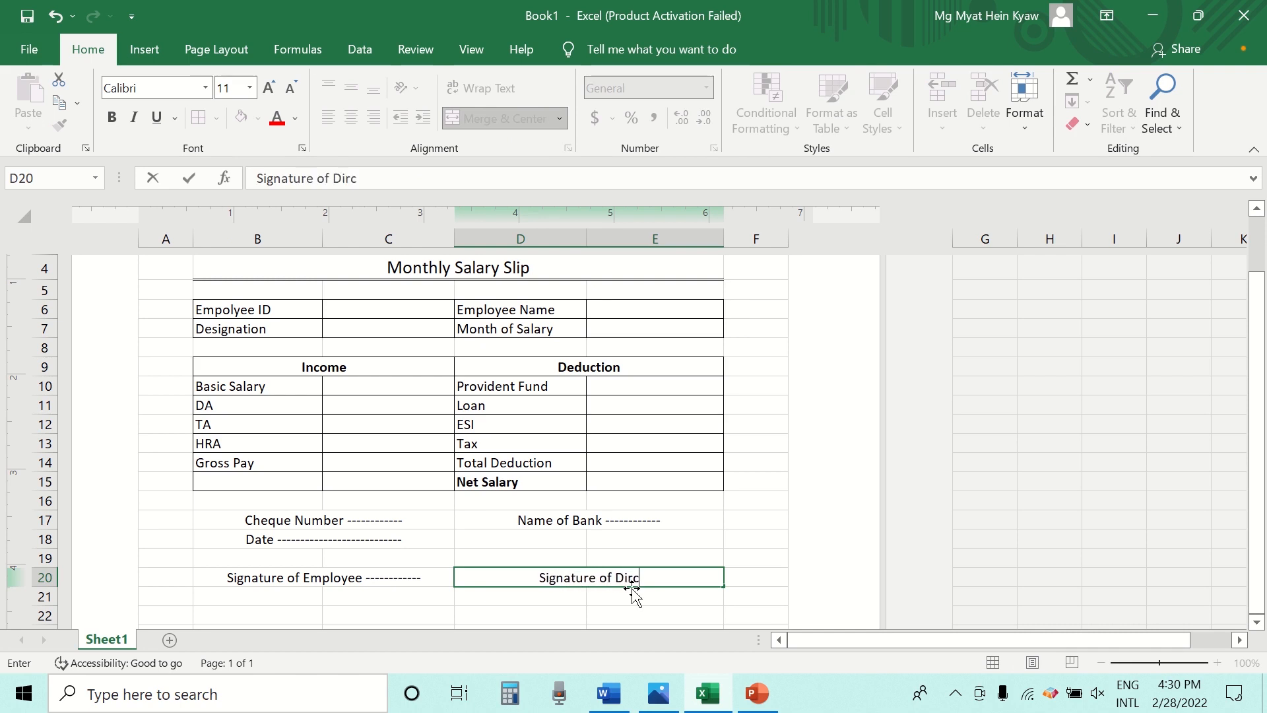
{"action": "key", "text": "BackSpace"}
{"action": "type", "text": "ector "}
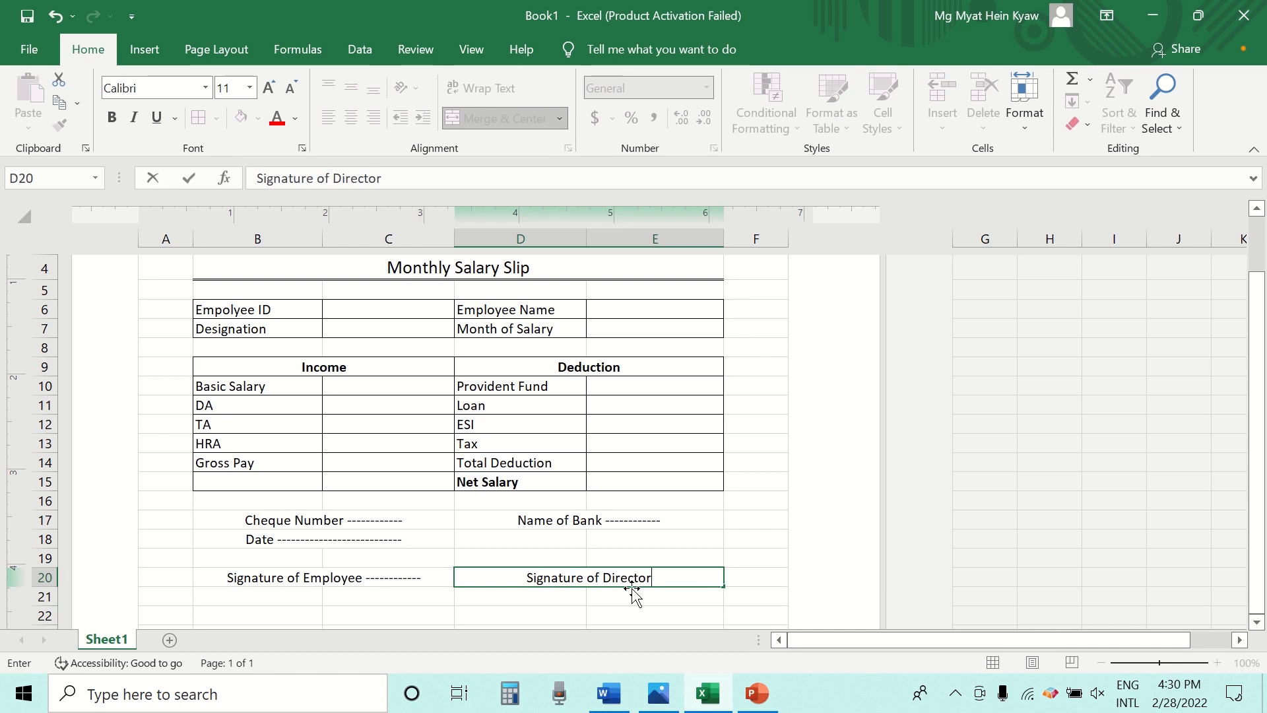
{"action": "type", "text": "----------"}
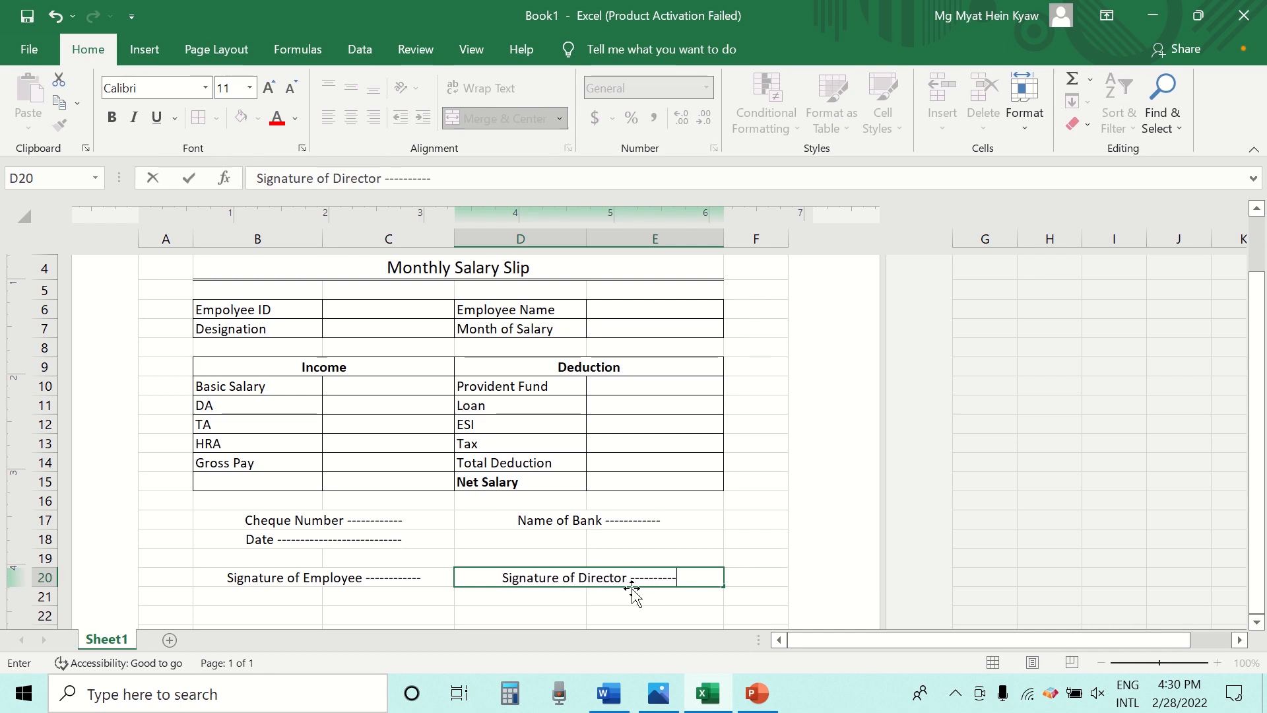
{"action": "left_click", "coordinate": [704, 554]}
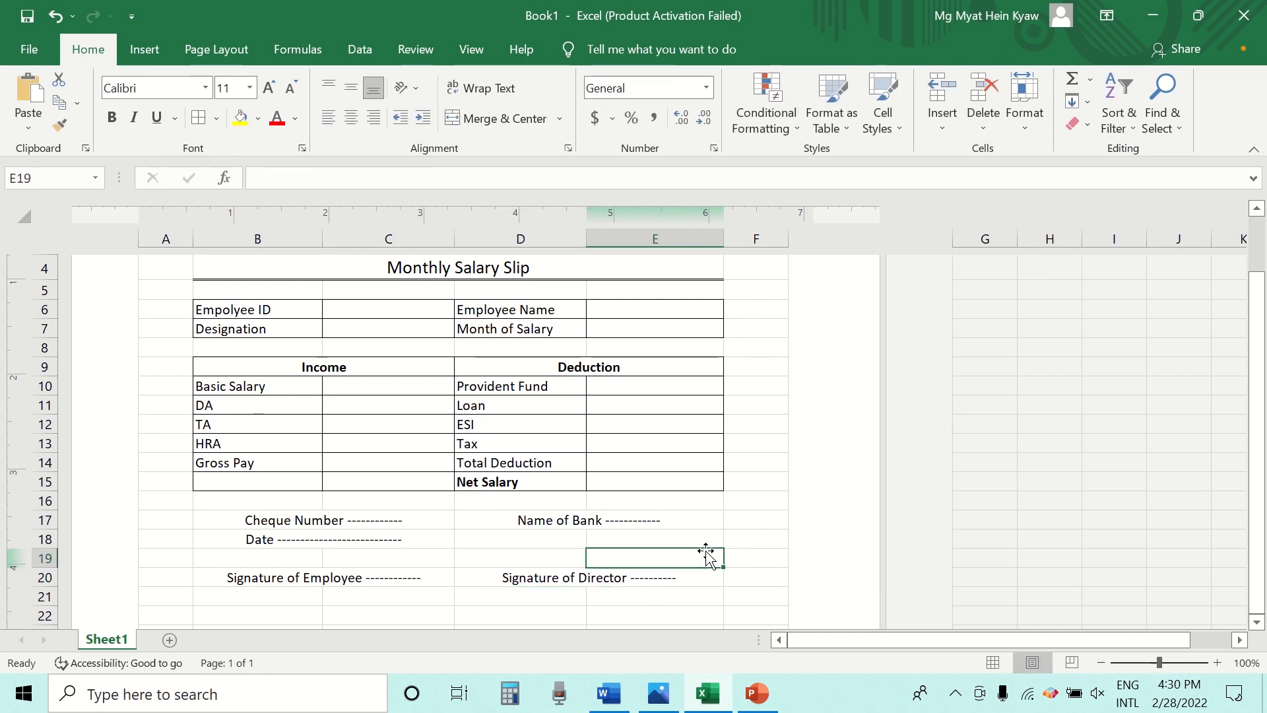
{"action": "scroll", "coordinate": [706, 553], "scroll_direction": "up", "scroll_amount": 3}
{"action": "scroll", "coordinate": [704, 554], "scroll_direction": "down", "scroll_amount": 3}
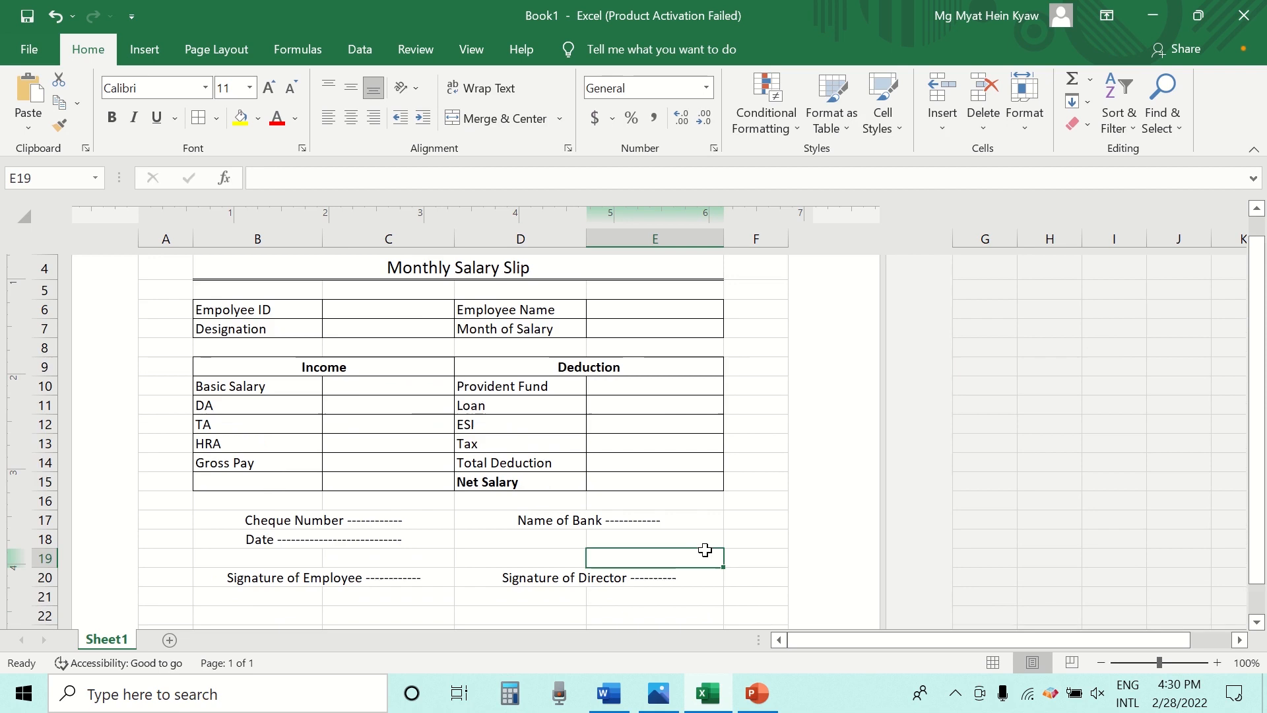
{"action": "scroll", "coordinate": [705, 553], "scroll_direction": "up", "scroll_amount": 3}
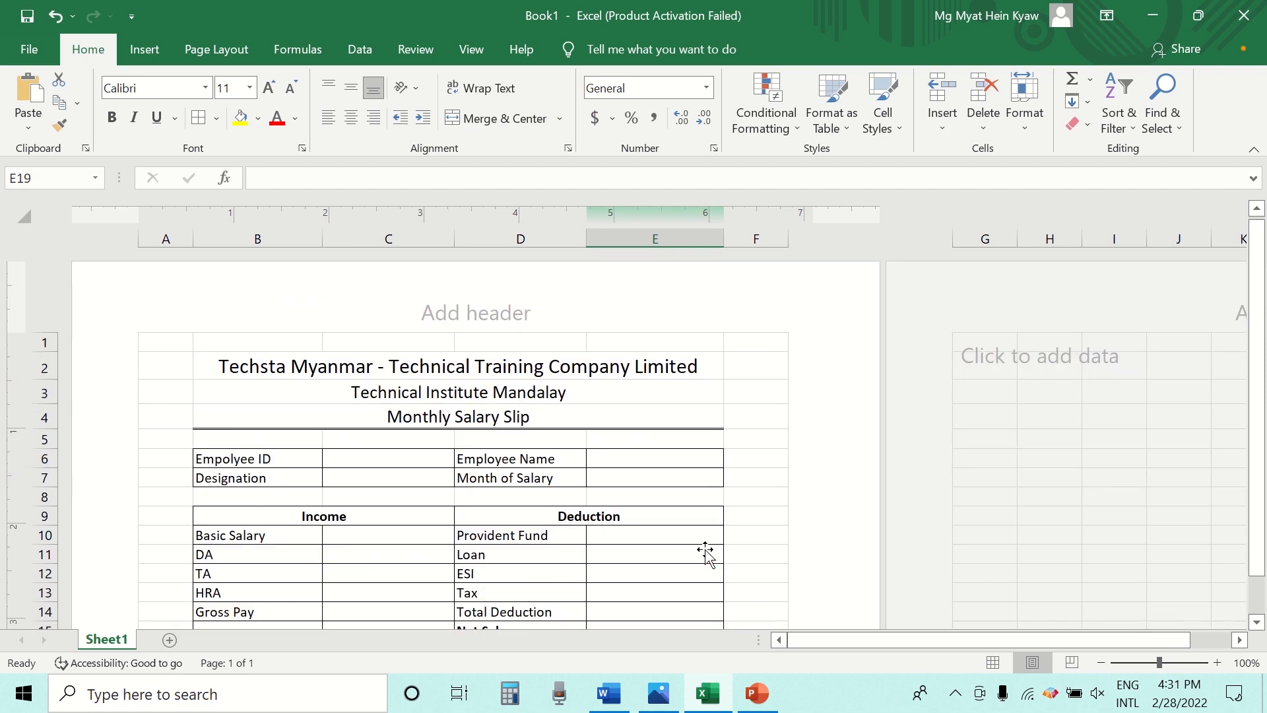
- Review the income items from Basic Salary to Gross Pay and the deduction items from Provident Fund to Total Deduction
{"action": "scroll", "coordinate": [473, 547], "scroll_direction": "down", "scroll_amount": 3}
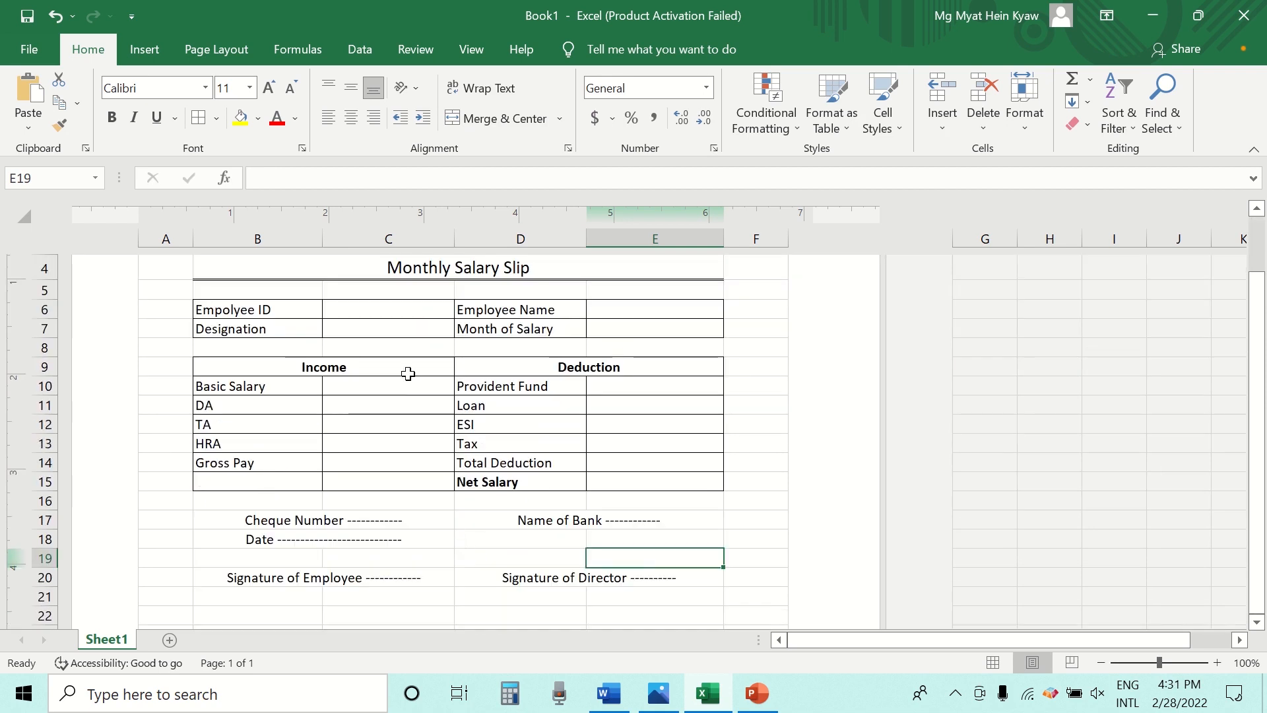
{"action": "left_click", "coordinate": [619, 486]}
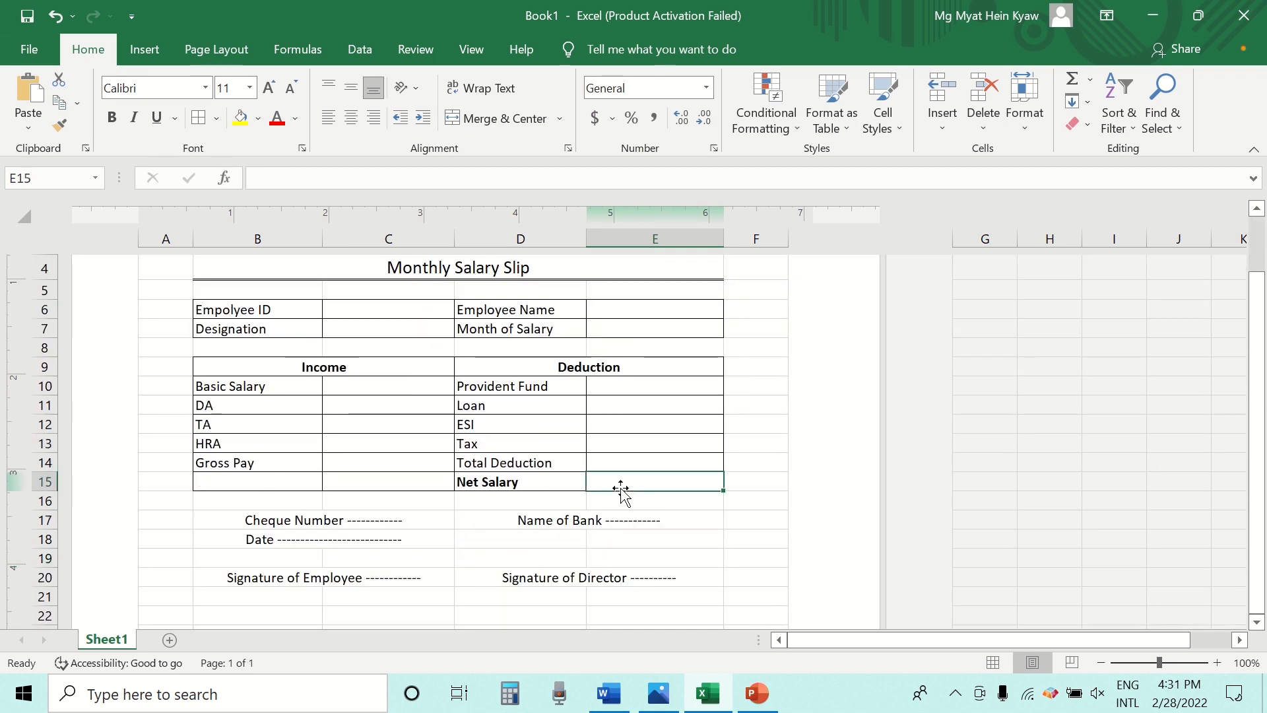
{"action": "left_click", "coordinate": [419, 389]}
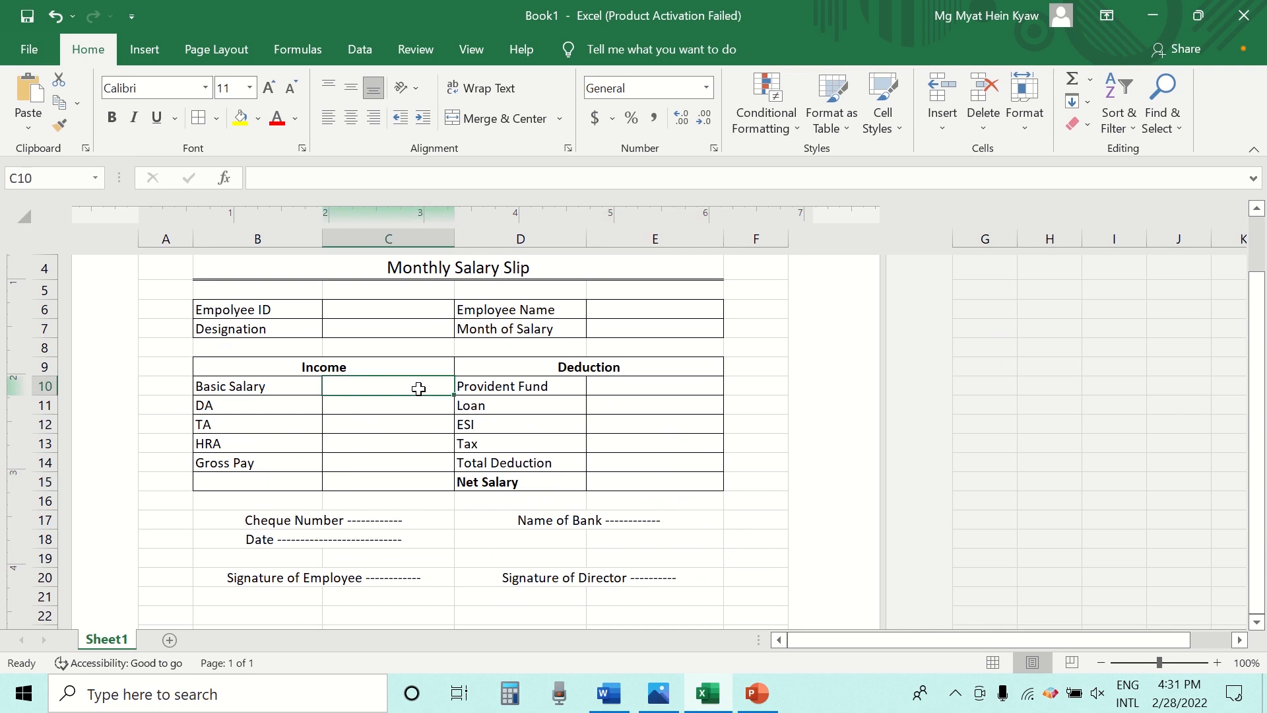
{"action": "left_click", "coordinate": [254, 405]}
{"action": "left_click", "coordinate": [261, 425]}
{"action": "left_click", "coordinate": [269, 448]}
{"action": "left_click", "coordinate": [275, 469]}
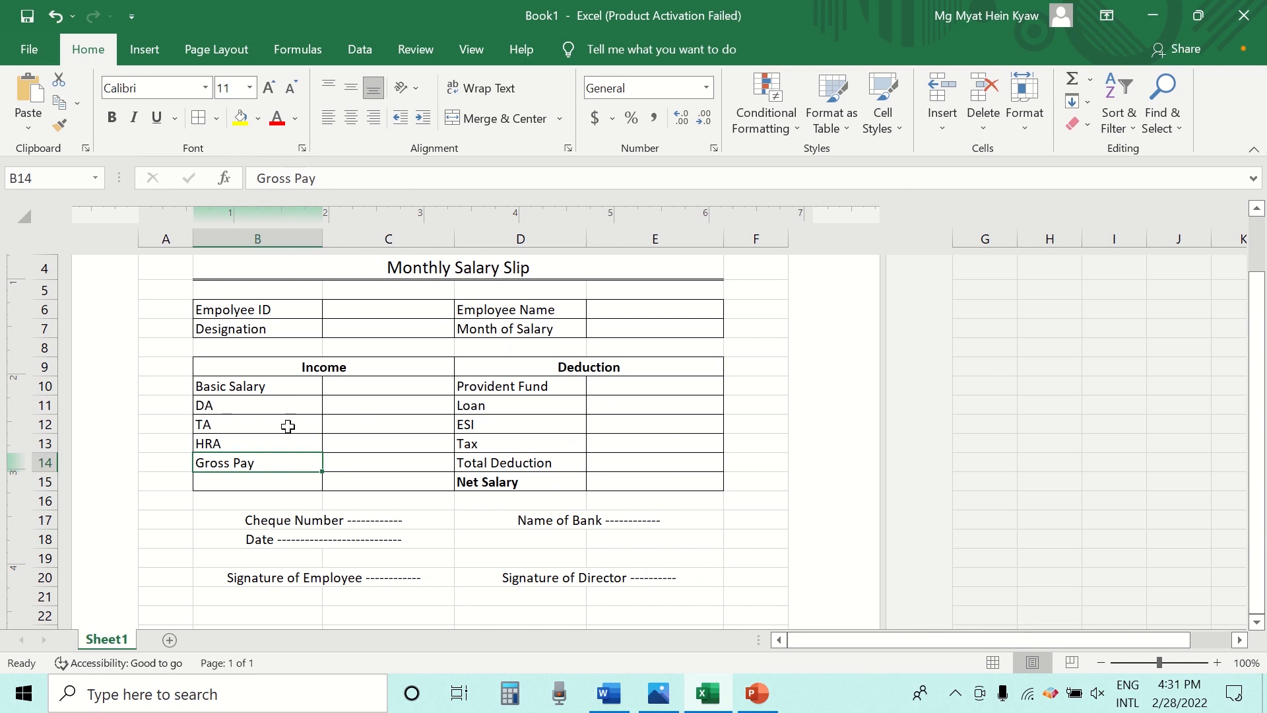
{"action": "left_click", "coordinate": [283, 406]}
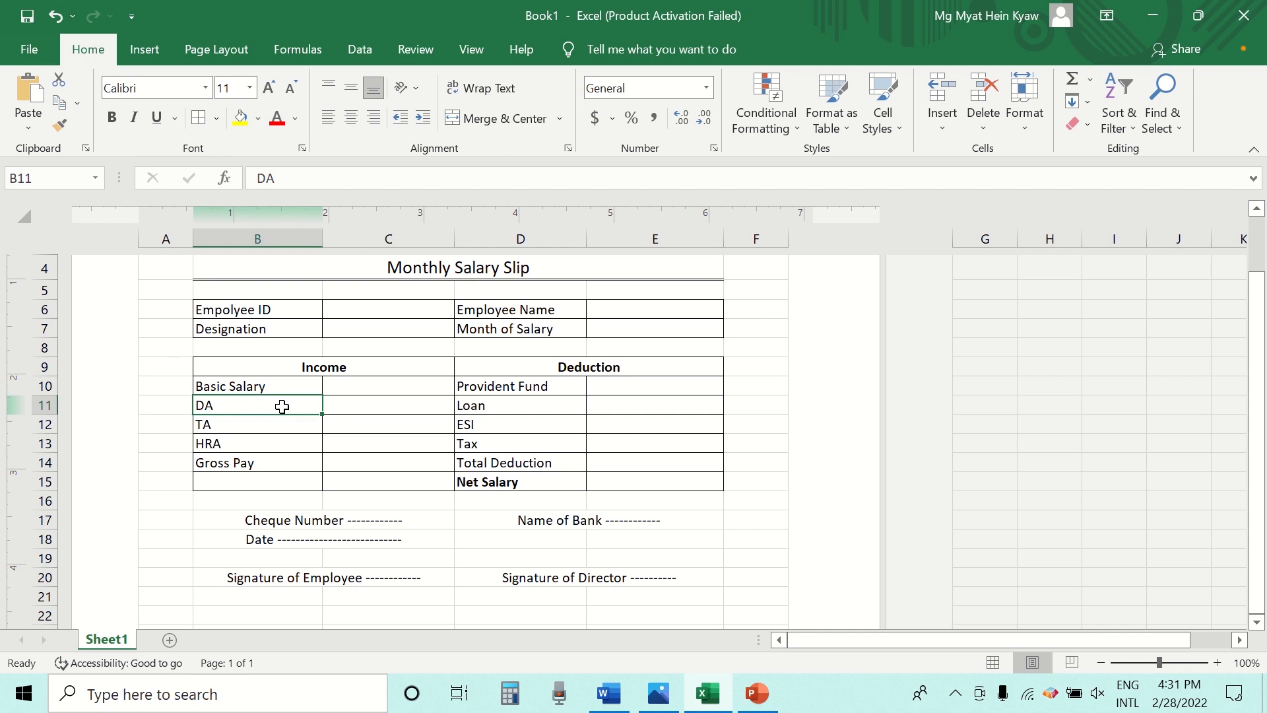
{"action": "left_click", "coordinate": [278, 429]}
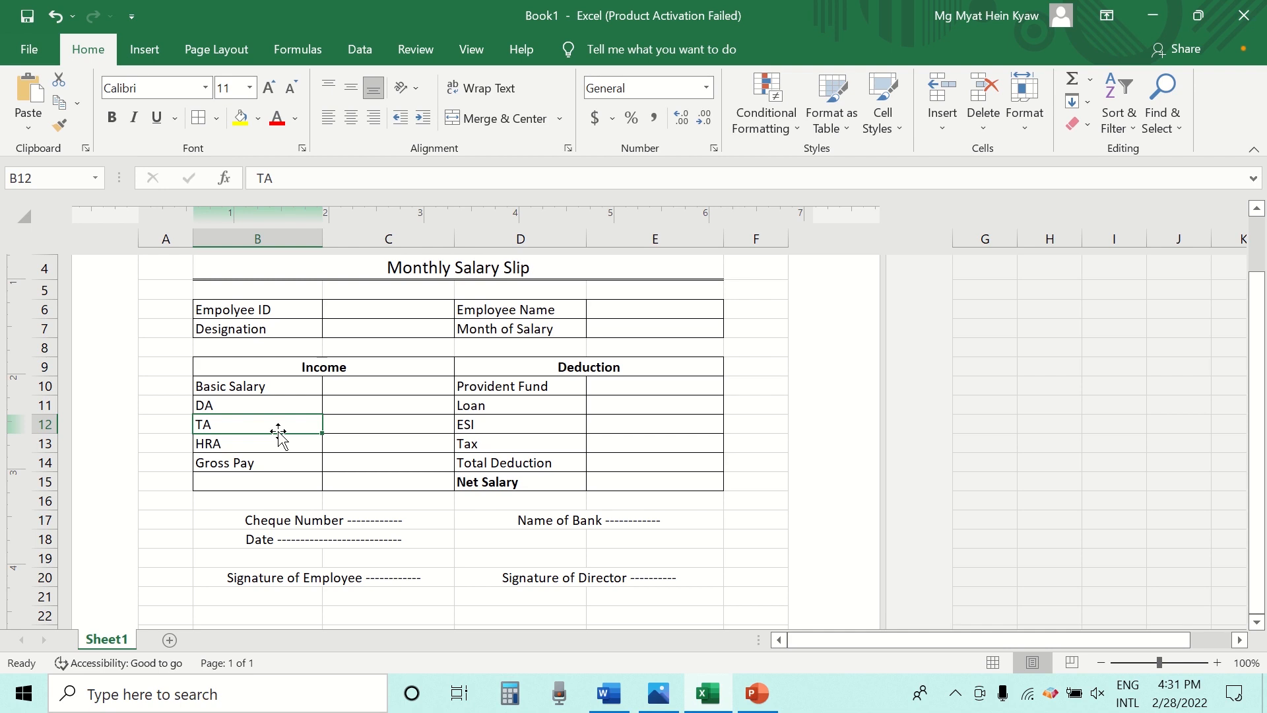
{"action": "left_click", "coordinate": [272, 447]}
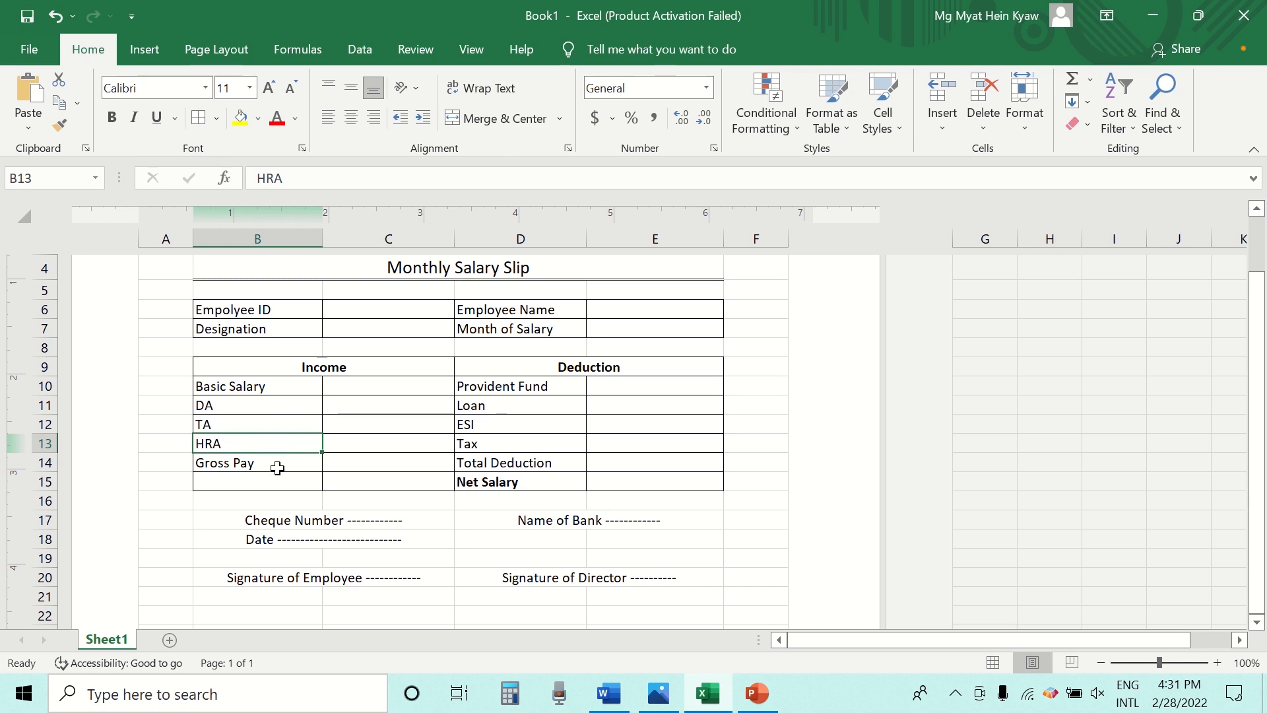
{"action": "left_click", "coordinate": [278, 469]}
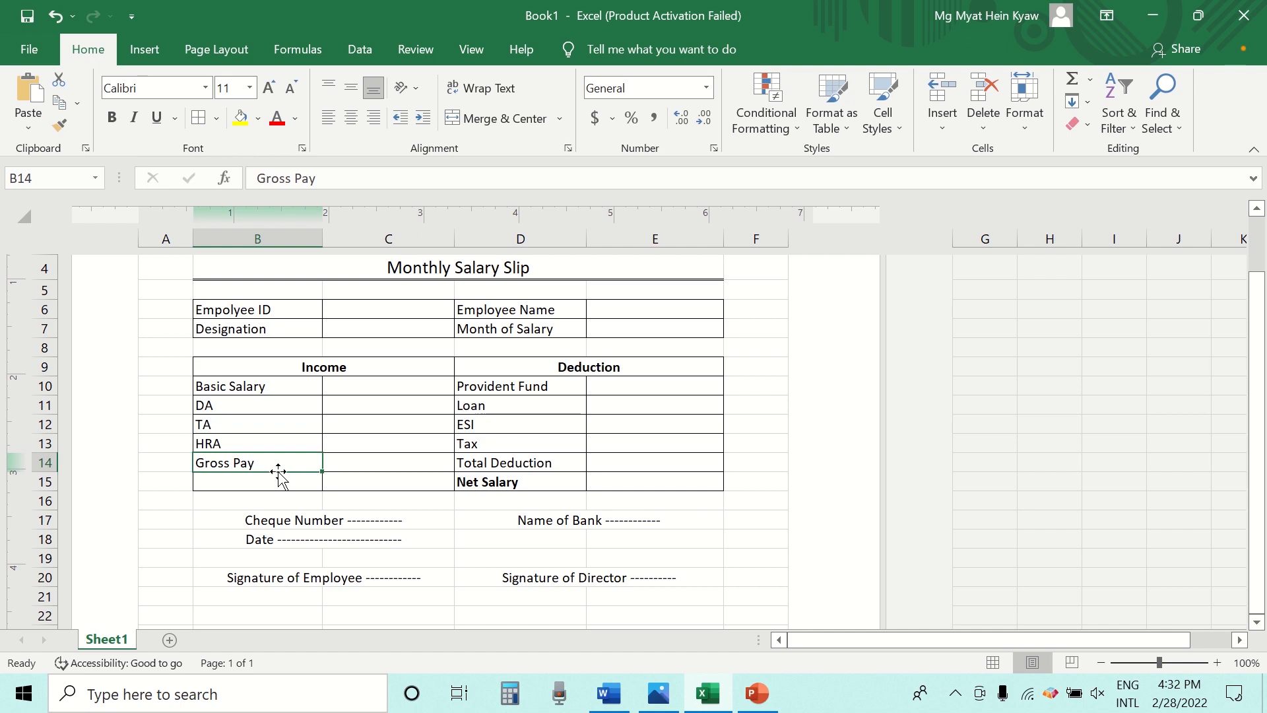
{"action": "left_click", "coordinate": [532, 388]}
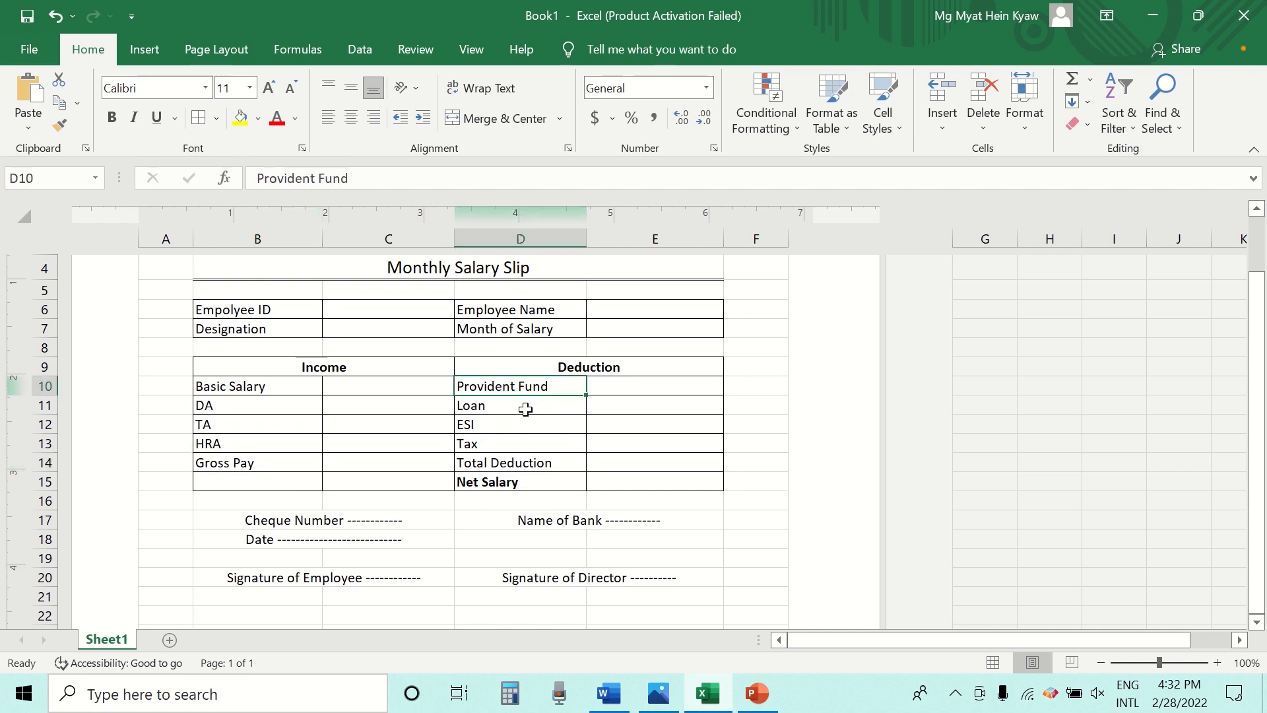
{"action": "left_click", "coordinate": [525, 409]}
{"action": "left_click", "coordinate": [515, 424]}
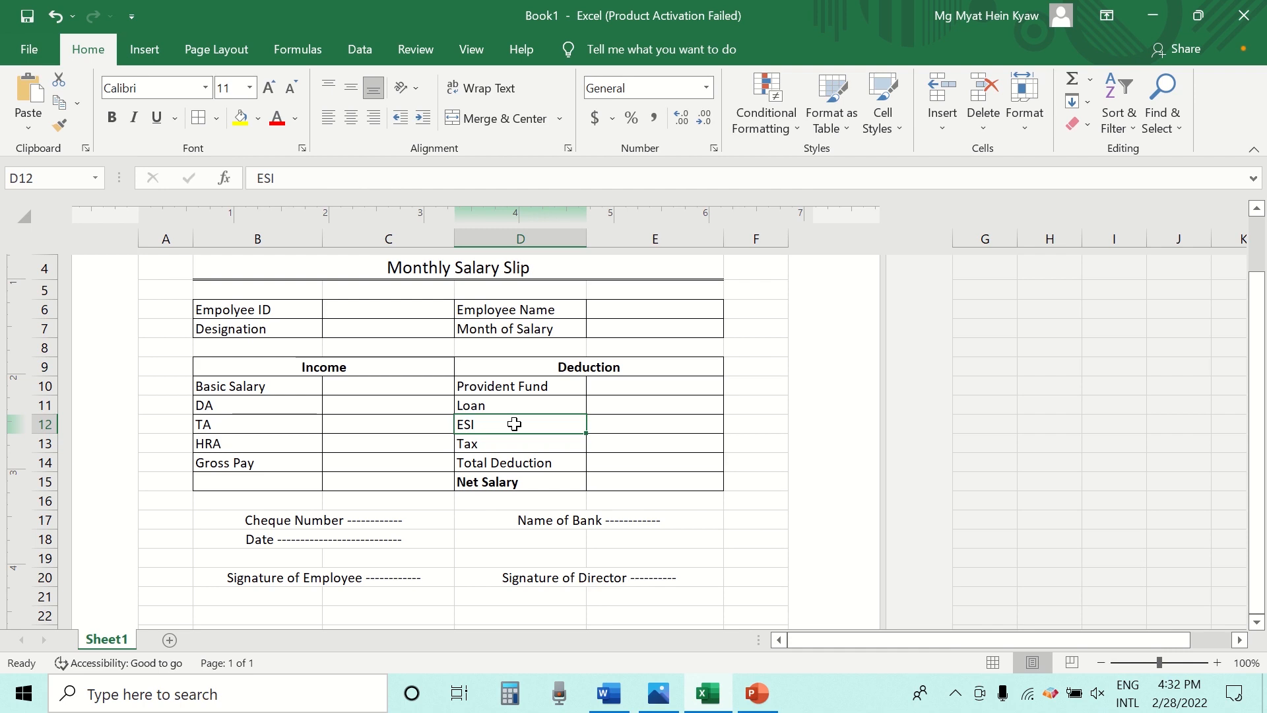
{"action": "left_click", "coordinate": [518, 444]}
{"action": "left_click", "coordinate": [532, 465]}
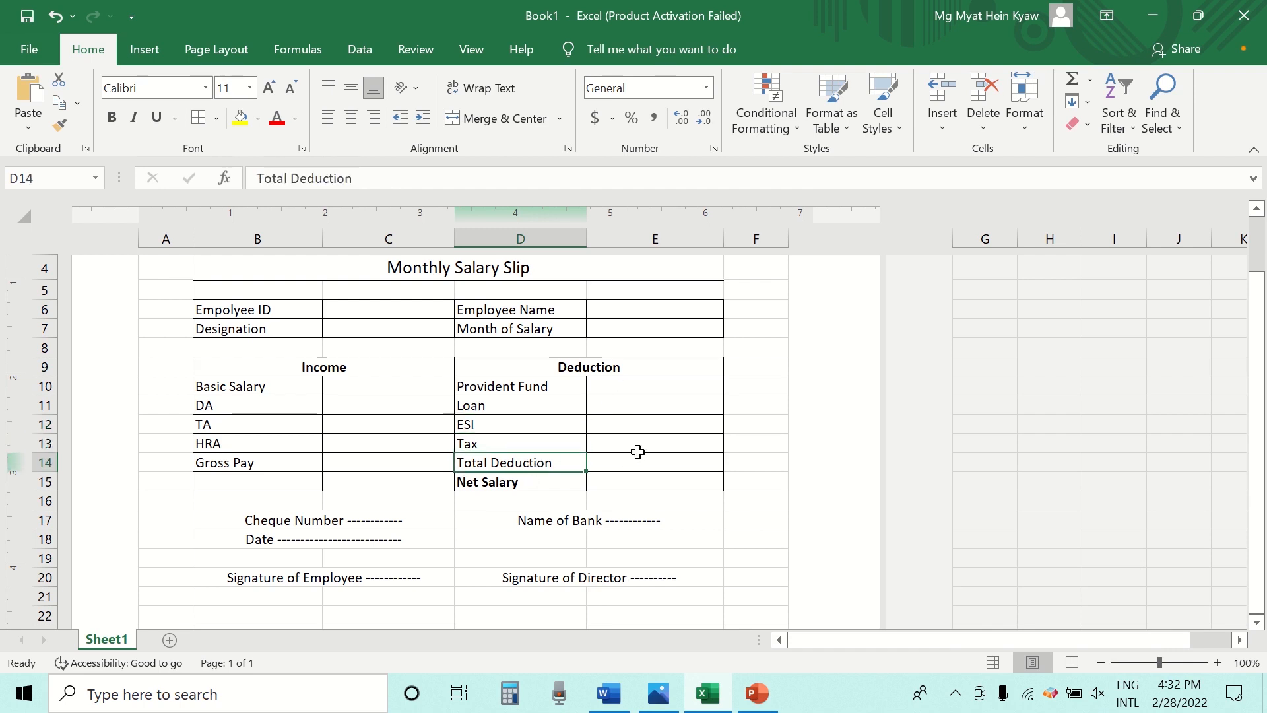
- Enter the DA formula =C10*54/100 in cell C11 to calculate 54 percent of the basic salary
{"action": "left_click", "coordinate": [373, 389]}
{"action": "left_click", "coordinate": [385, 420]}
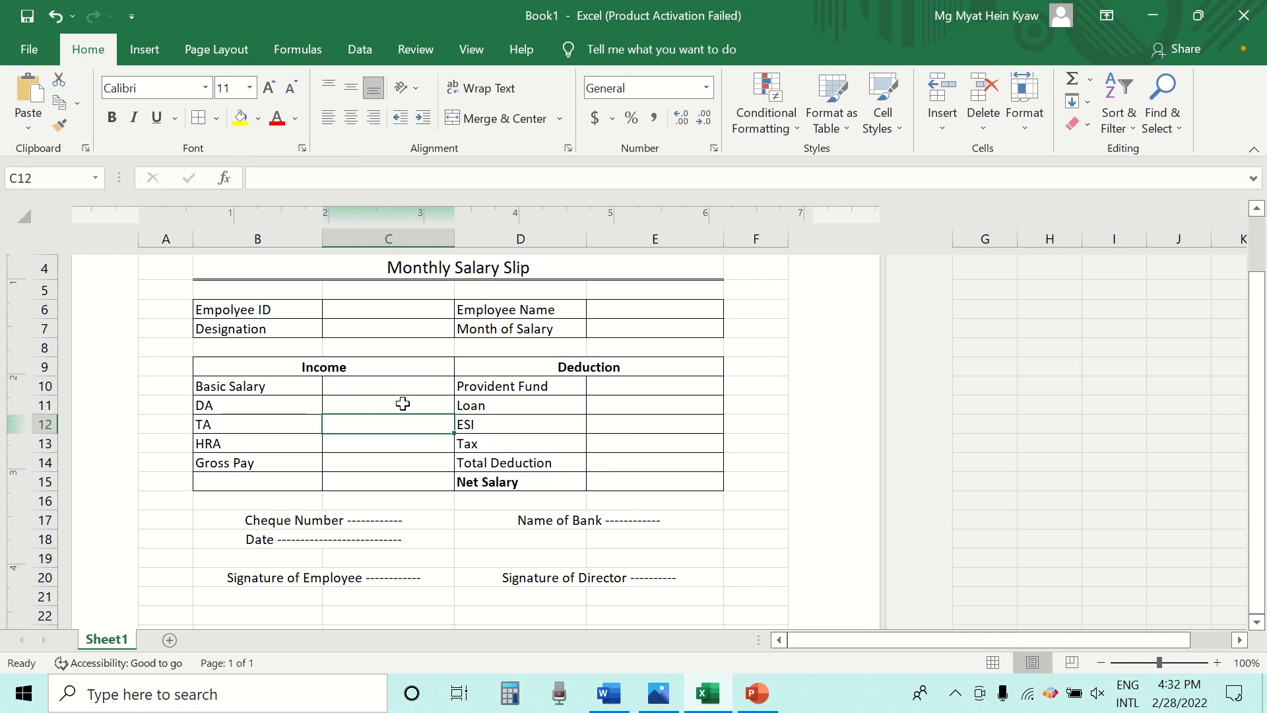
{"action": "left_click", "coordinate": [390, 410]}
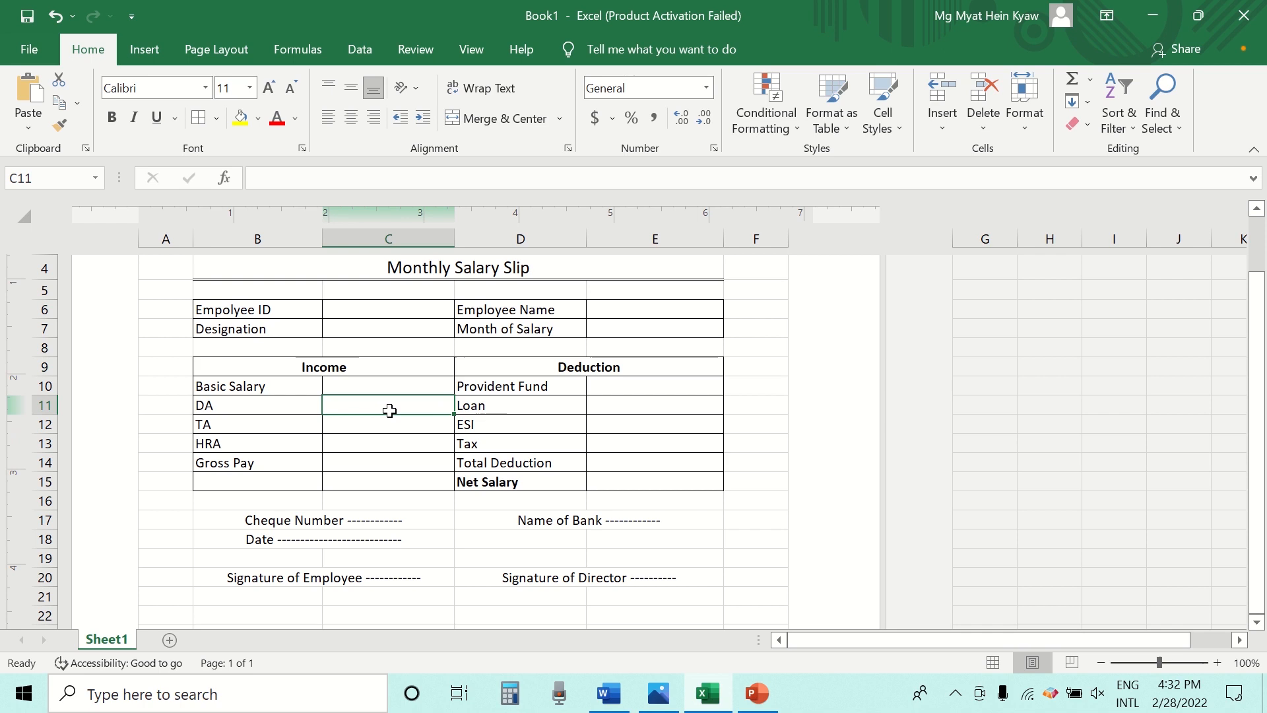
{"action": "type", "text": "="}
{"action": "left_click", "coordinate": [409, 384]}
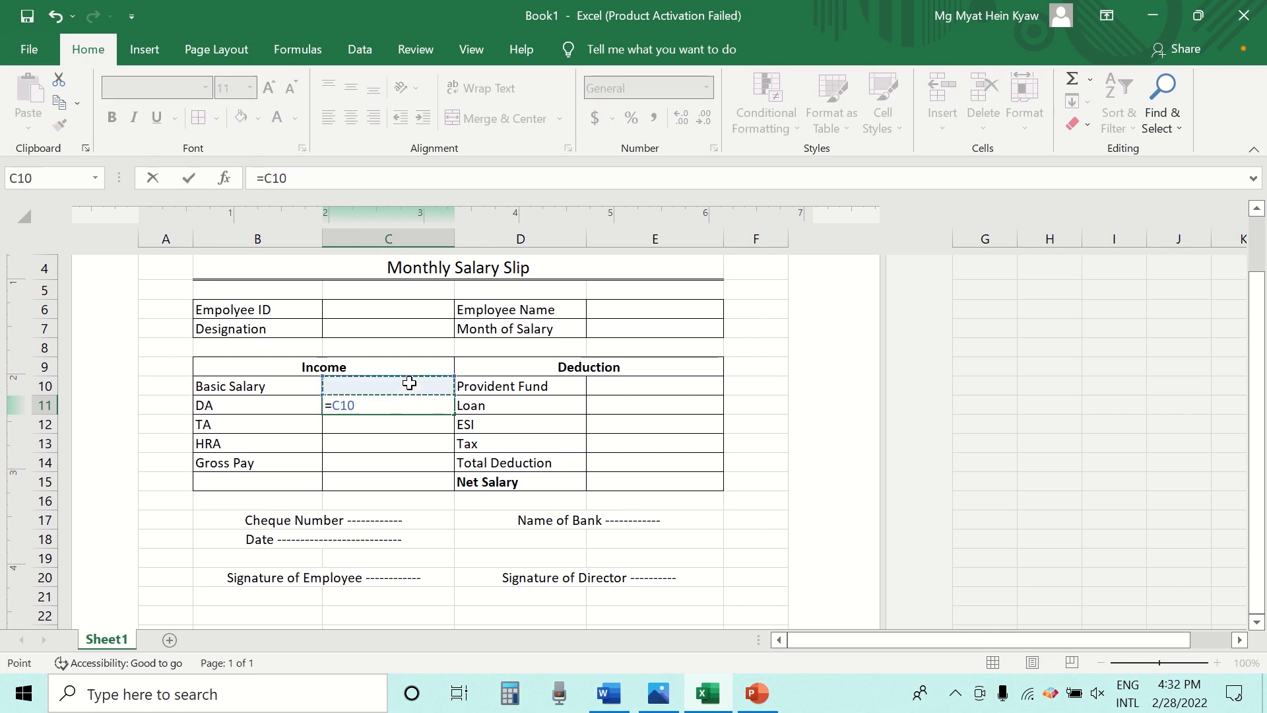
{"action": "type", "text": "*54"}
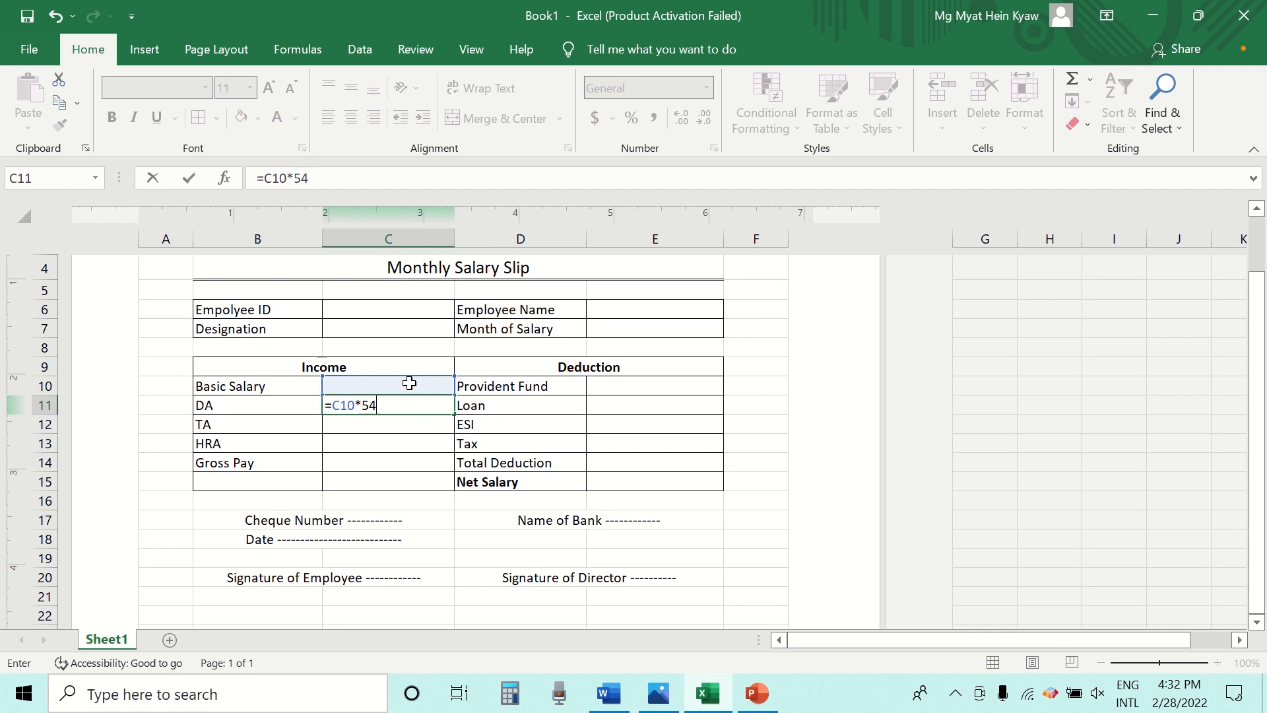
{"action": "type", "text": "/100"}
{"action": "key", "text": "Return"}
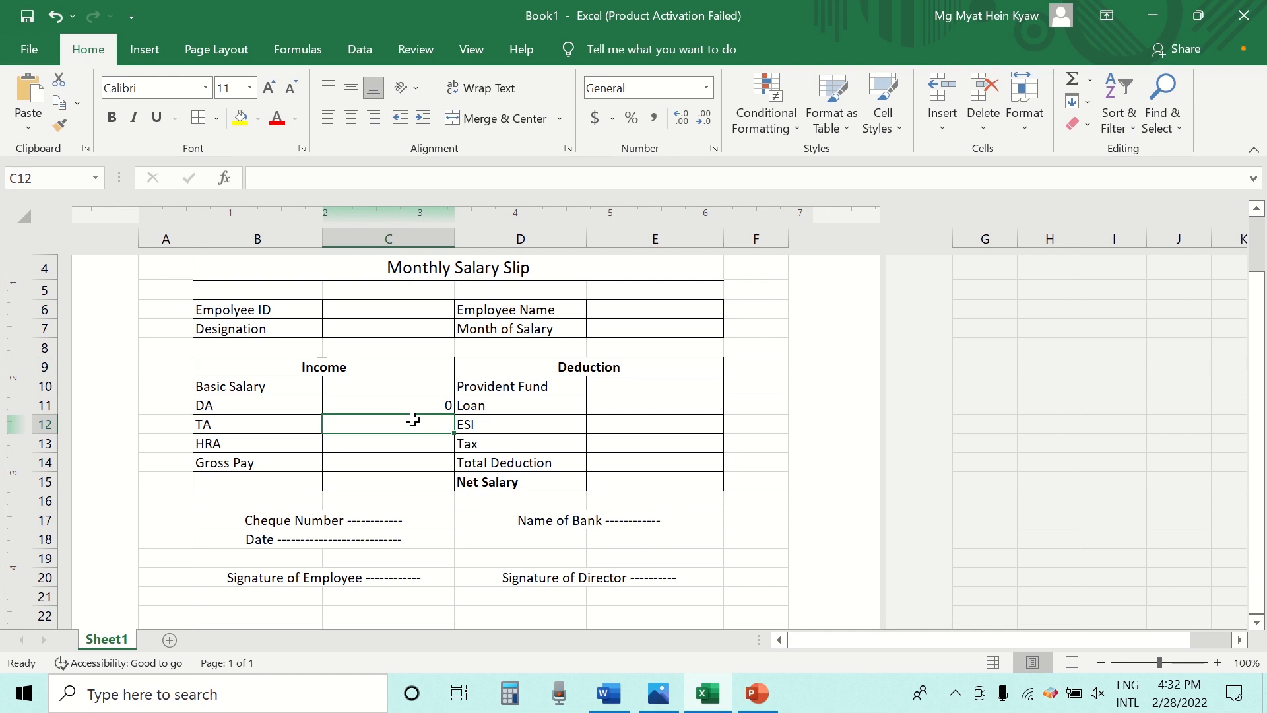
- Enter the TA formula =C10*21/100 in cell C12 to calculate 21 percent of the basic salary
{"action": "type", "text": "="}
{"action": "left_click", "coordinate": [424, 388]}
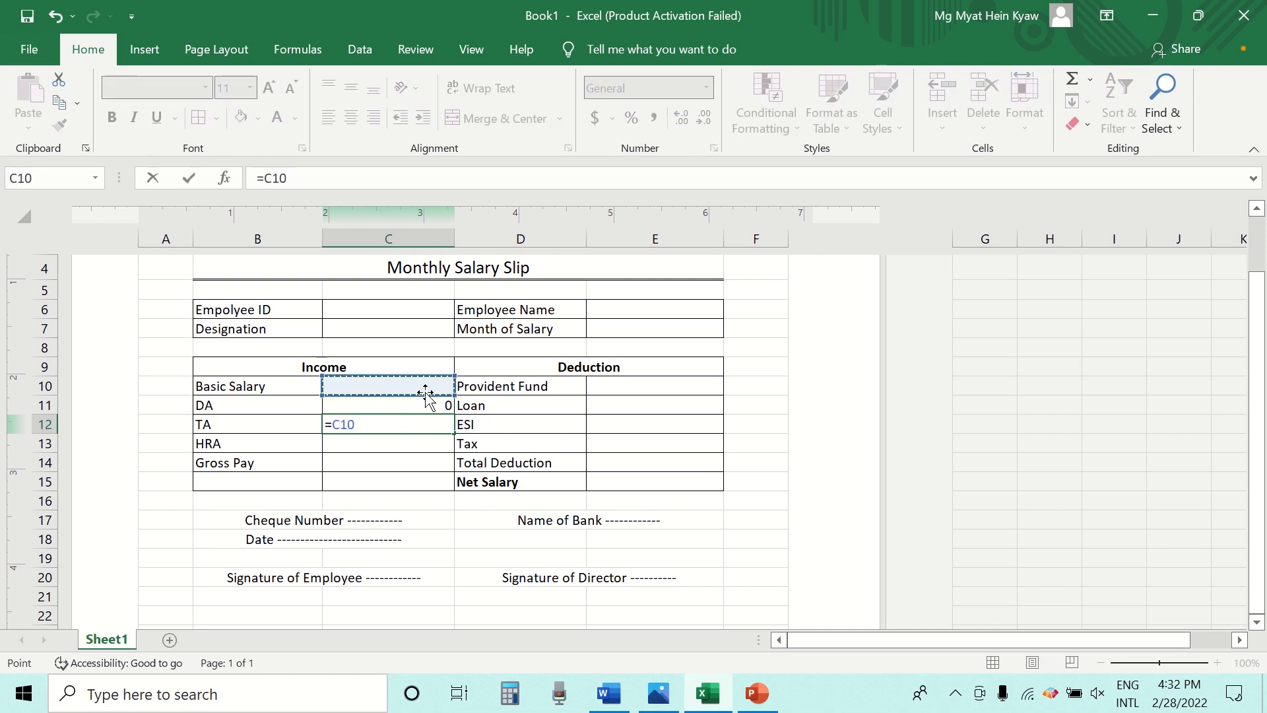
{"action": "type", "text": "*21"}
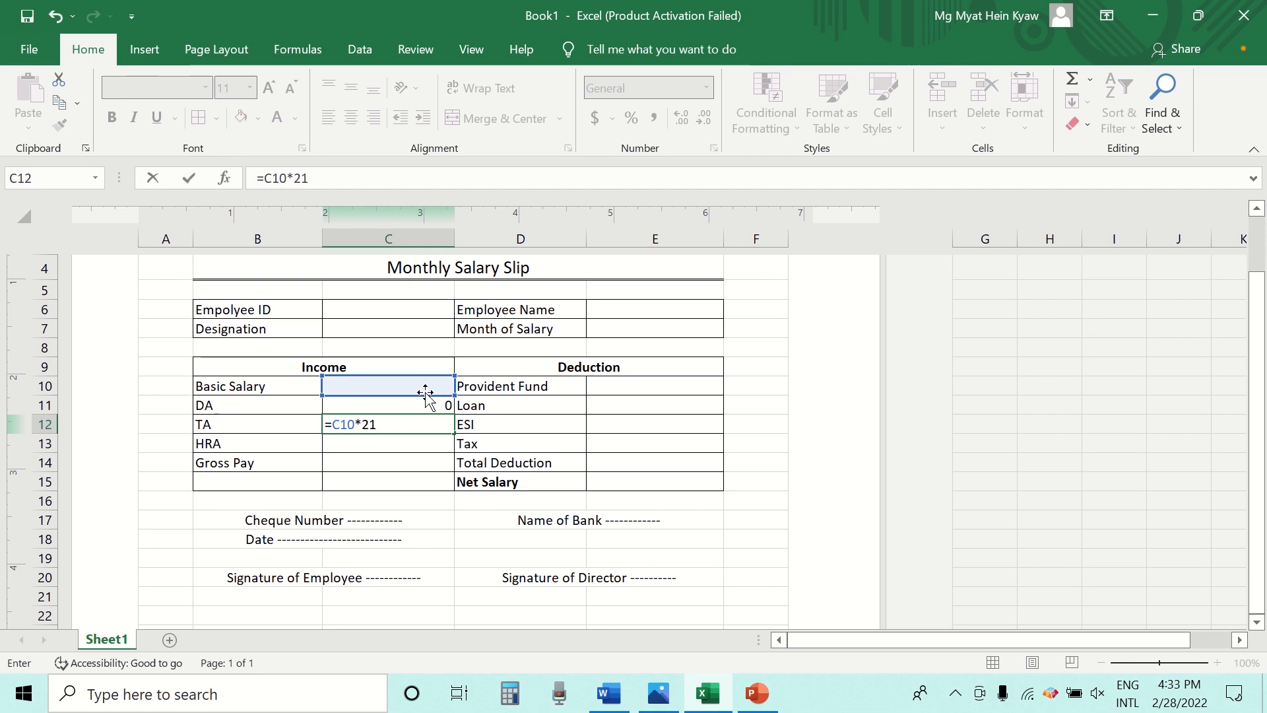
{"action": "type", "text": "/100"}
{"action": "key", "text": "Return"}
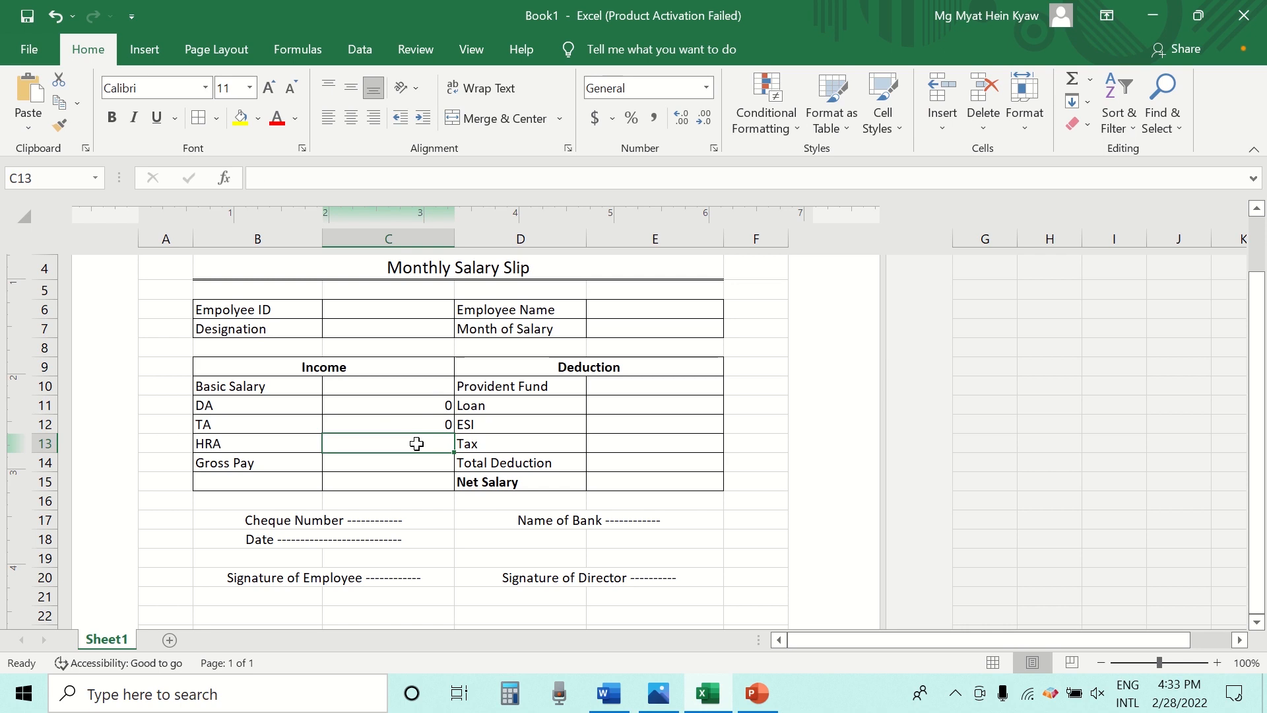
- Enter the HRA formula =C10*18/100 in cell C13 to calculate 18 percent of the basic salary
{"action": "type", "text": "="}
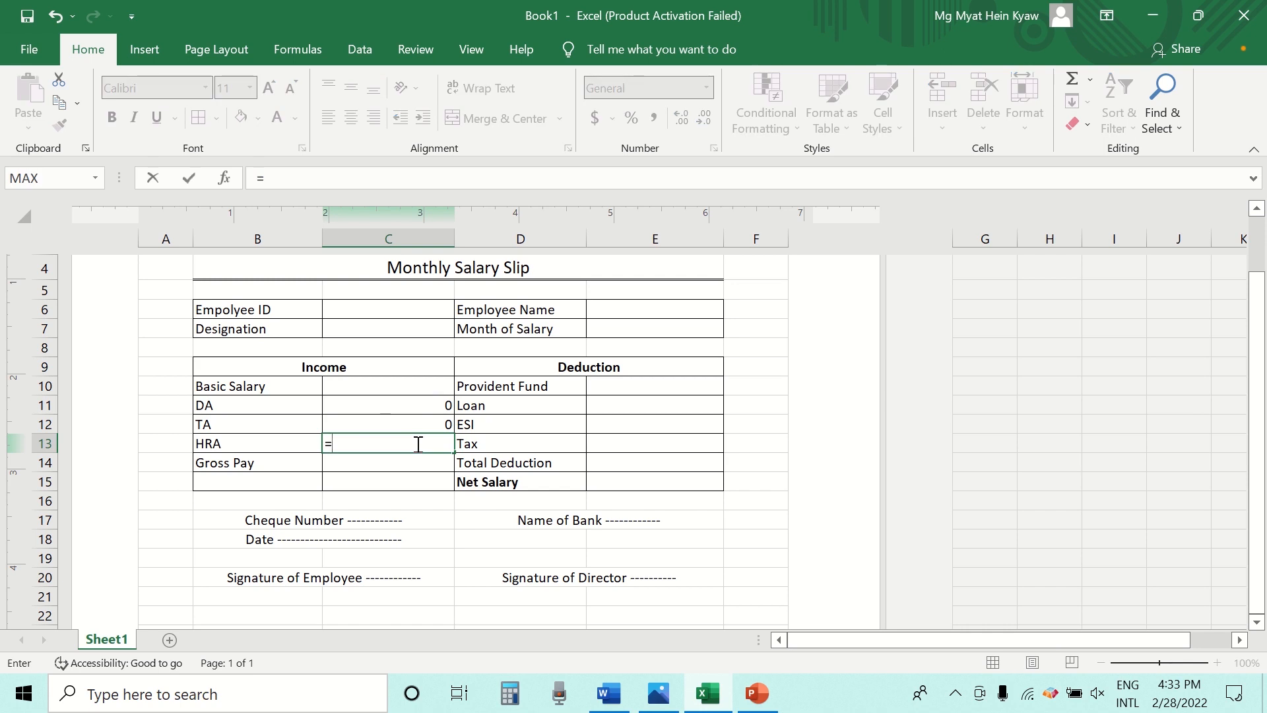
{"action": "left_click", "coordinate": [386, 391]}
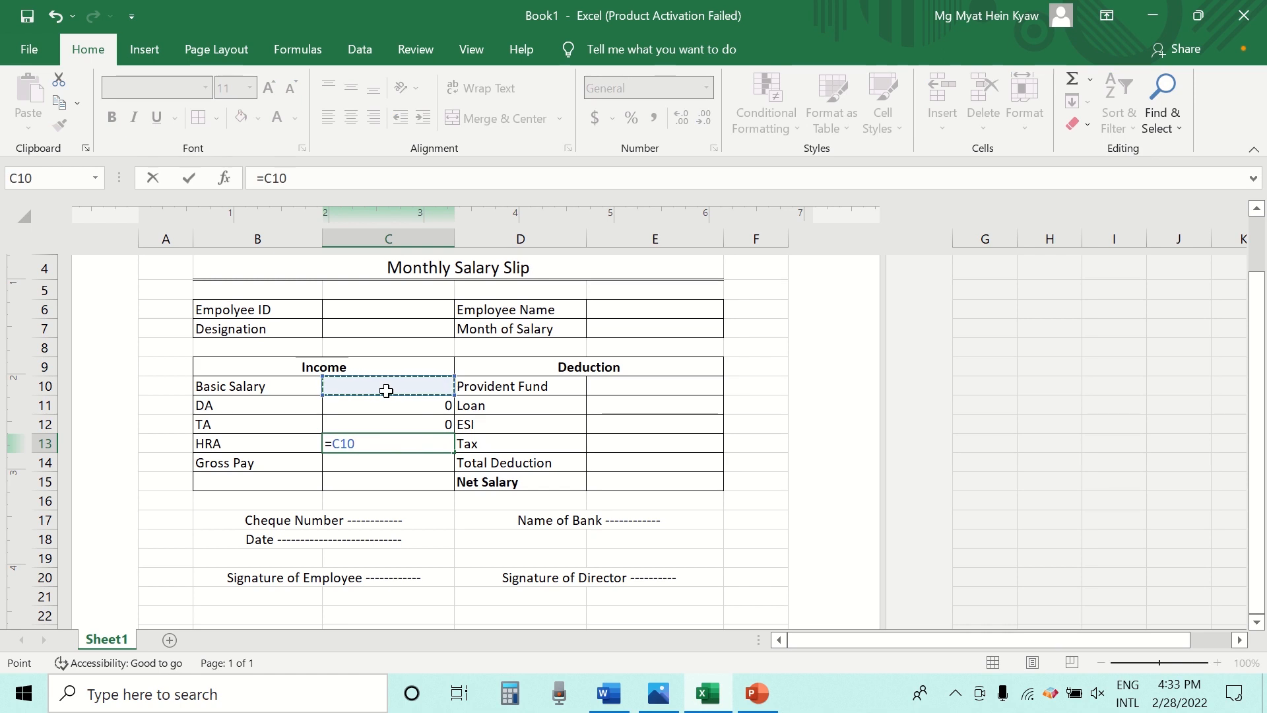
{"action": "type", "text": "*18"}
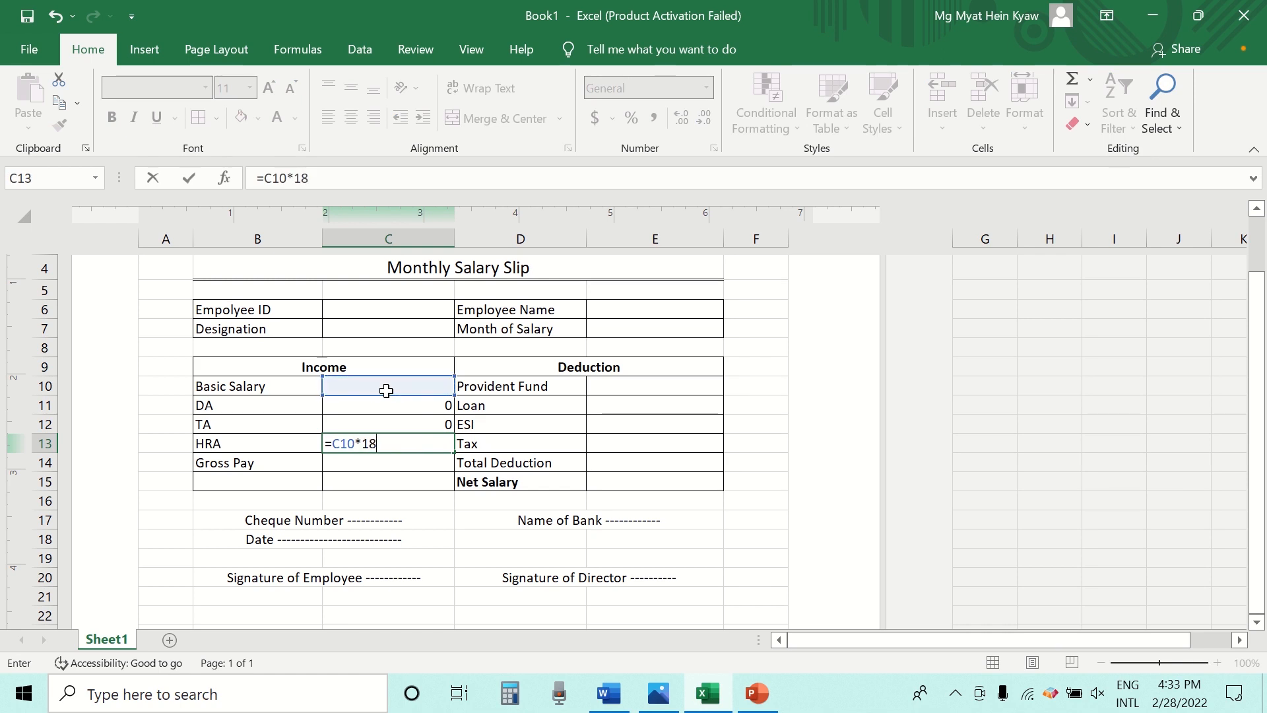
{"action": "type", "text": "/100"}
{"action": "key", "text": "Return"}
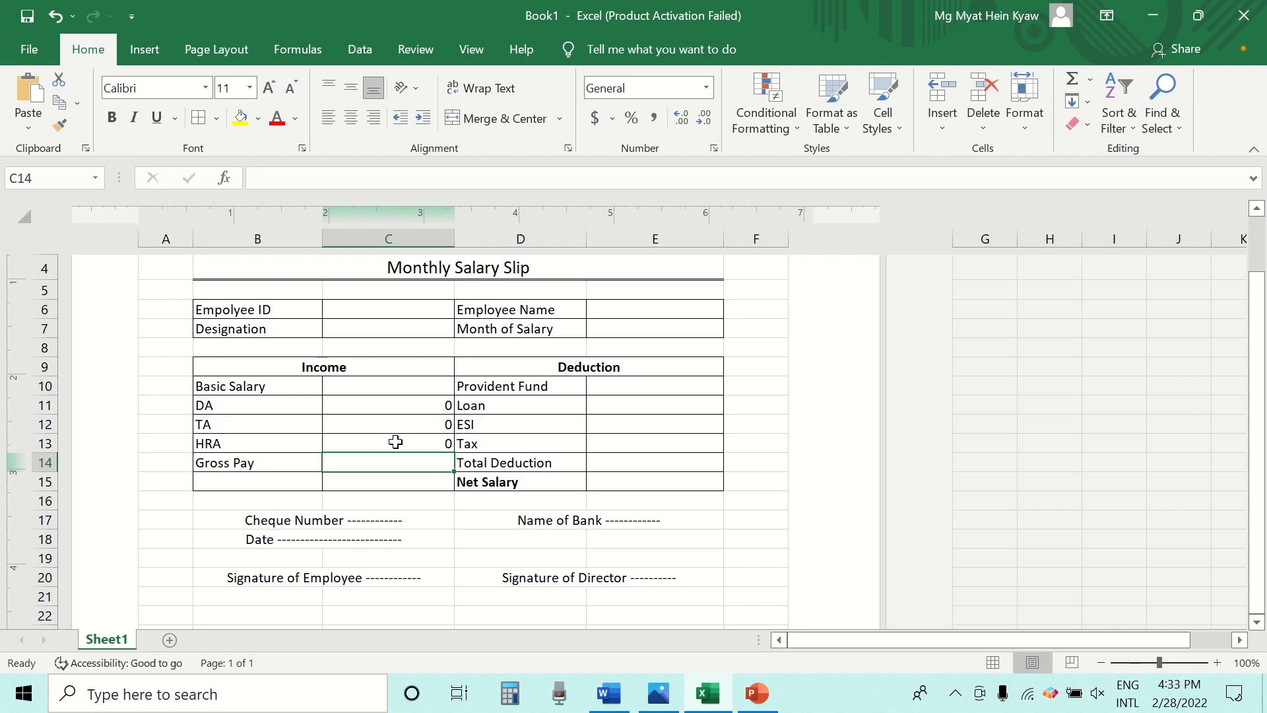
- Calculate Gross Pay in cell C14 with the formula =SUM(C10:C13), adding the basic salary and all allowances
{"action": "type", "text": "="}
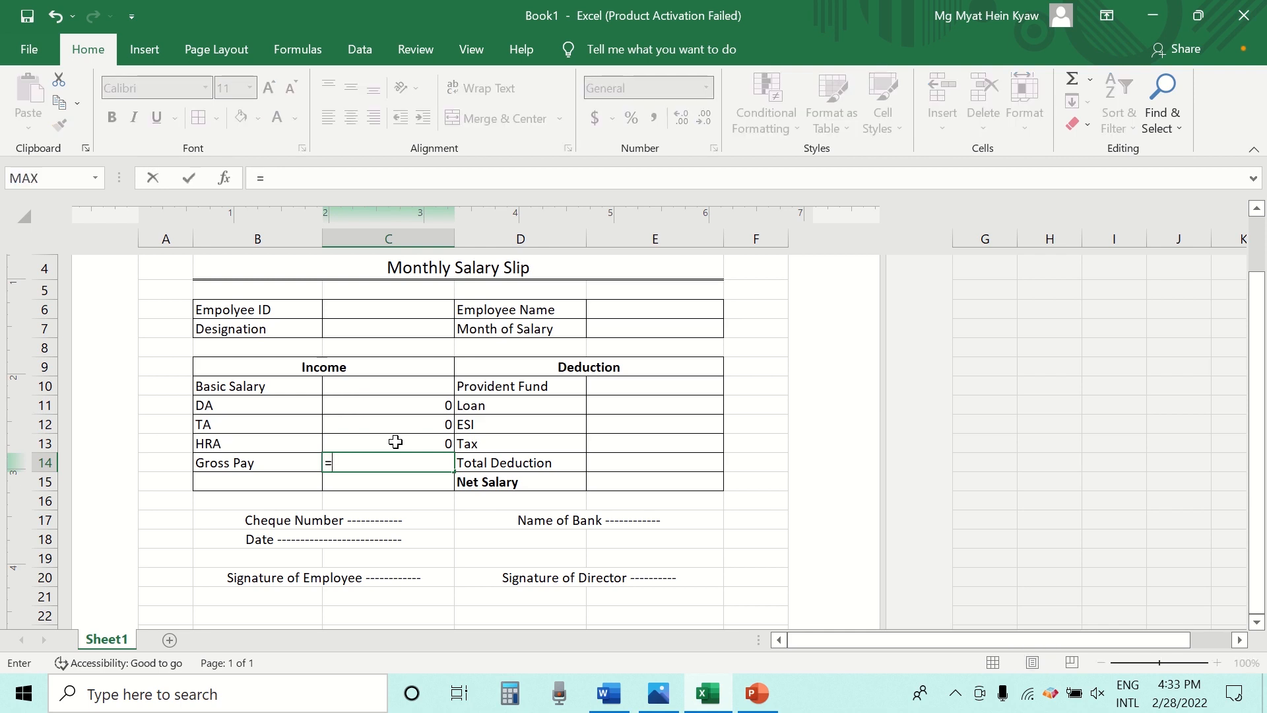
{"action": "type", "text": "SUM"}
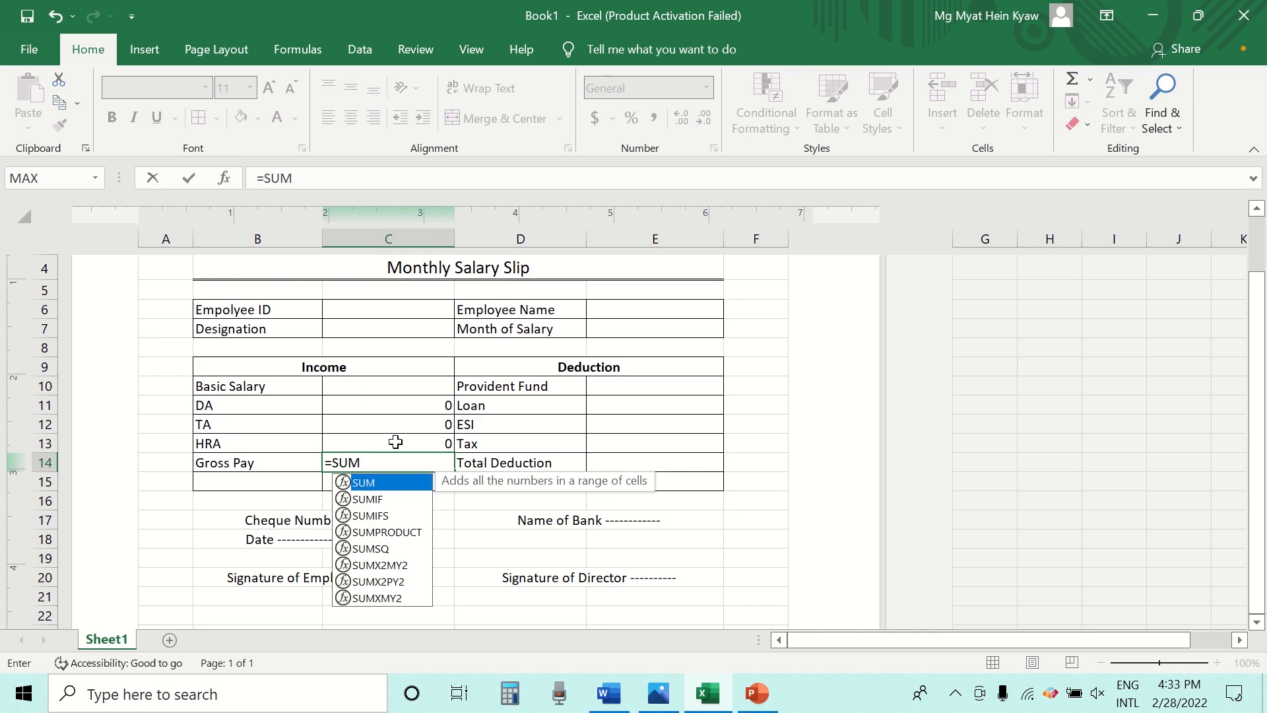
{"action": "type", "text": "("}
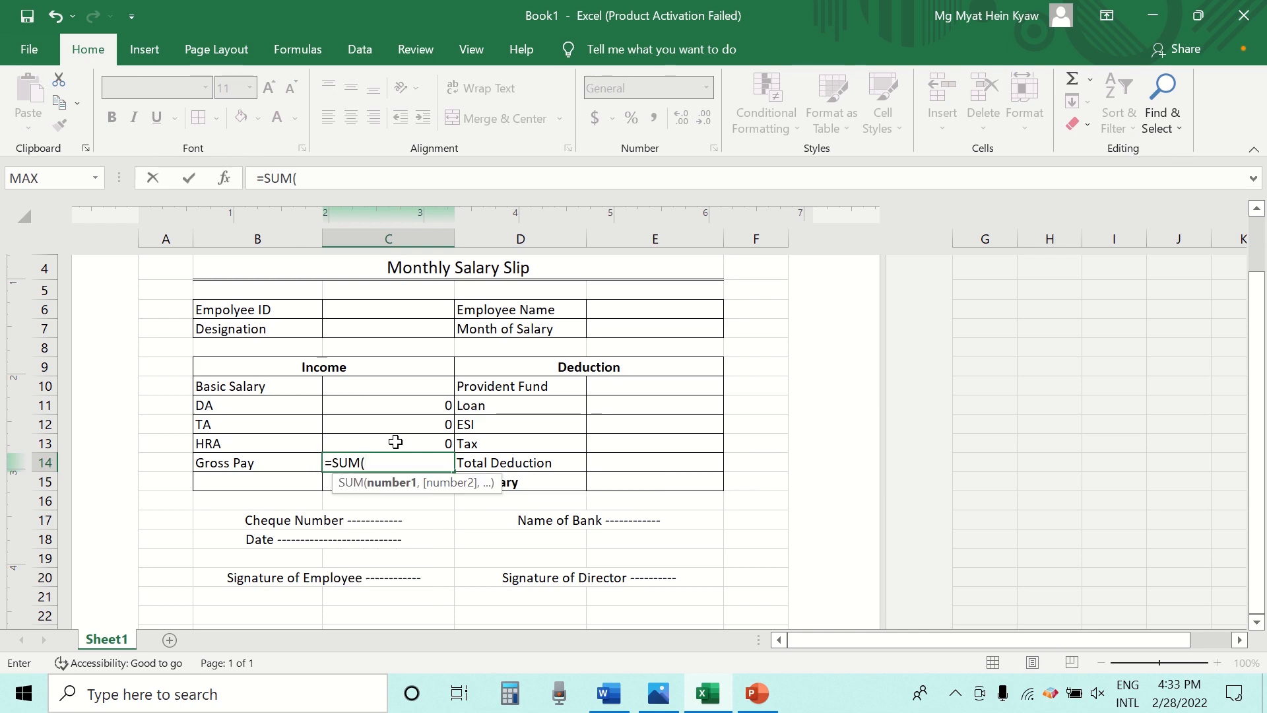
{"action": "left_click_drag", "start_coordinate": [333, 383], "coordinate": [405, 439]}
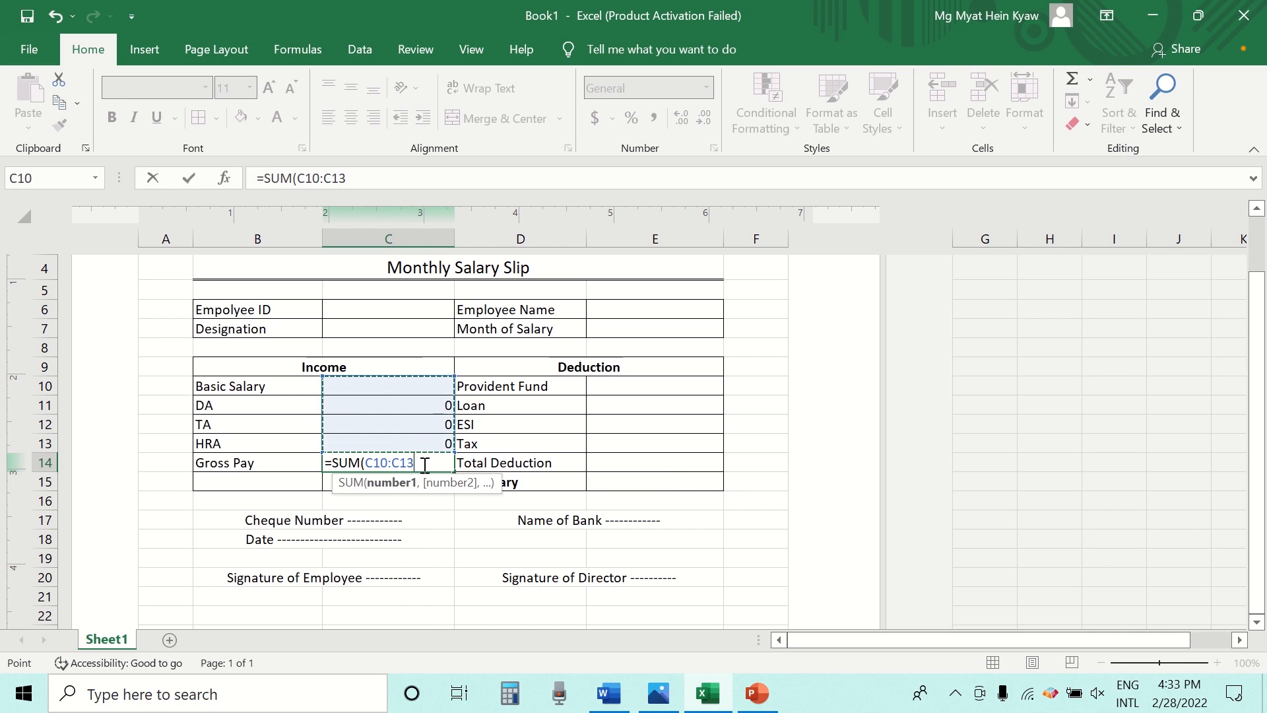
{"action": "type", "text": ")"}
{"action": "key", "text": "ctrl+Return"}
{"action": "key", "text": "Return"}
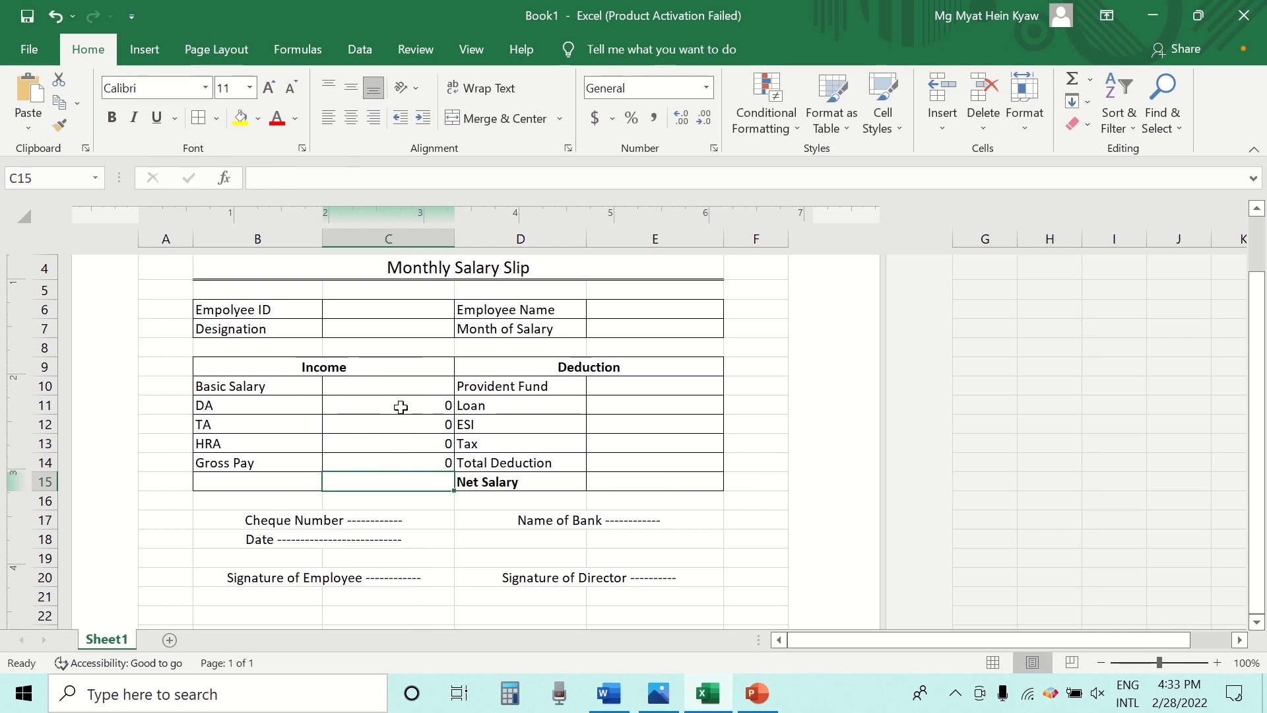
- Enter the Provident Fund formula =C10*8/100 in cell E10 to calculate 8 percent of the basic salary
{"action": "left_click", "coordinate": [617, 387]}
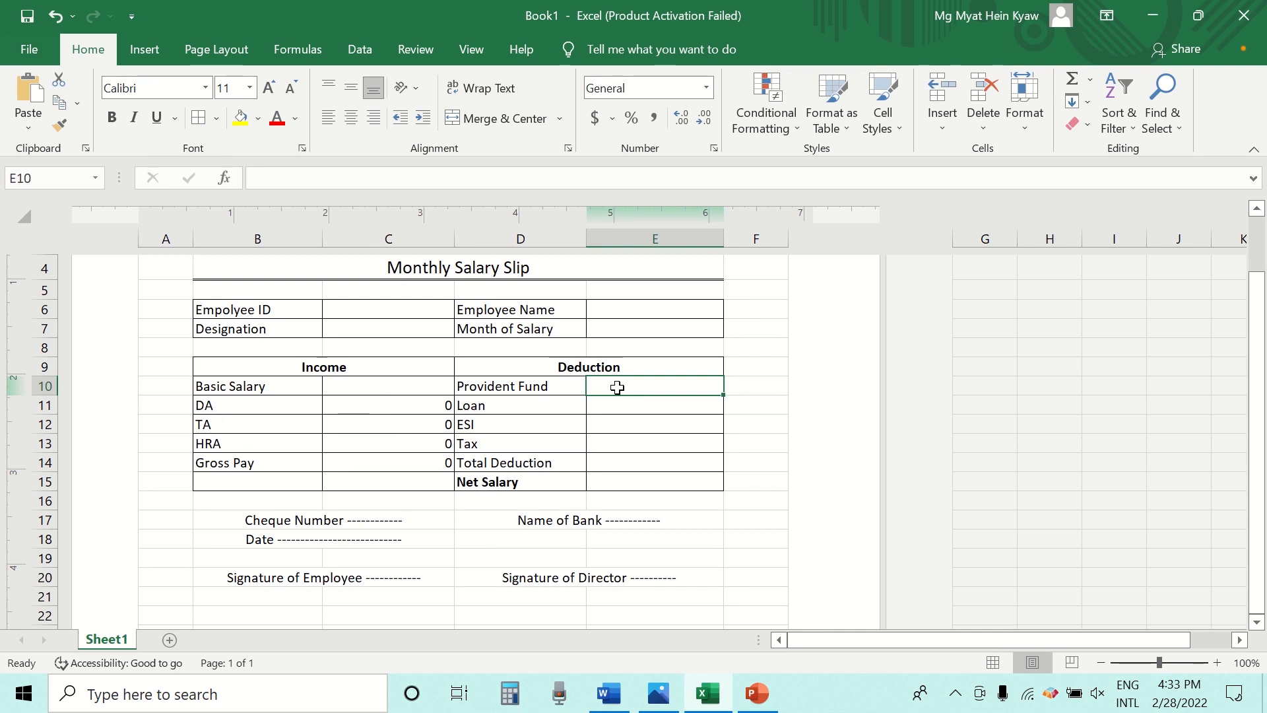
{"action": "double_click", "coordinate": [618, 387]}
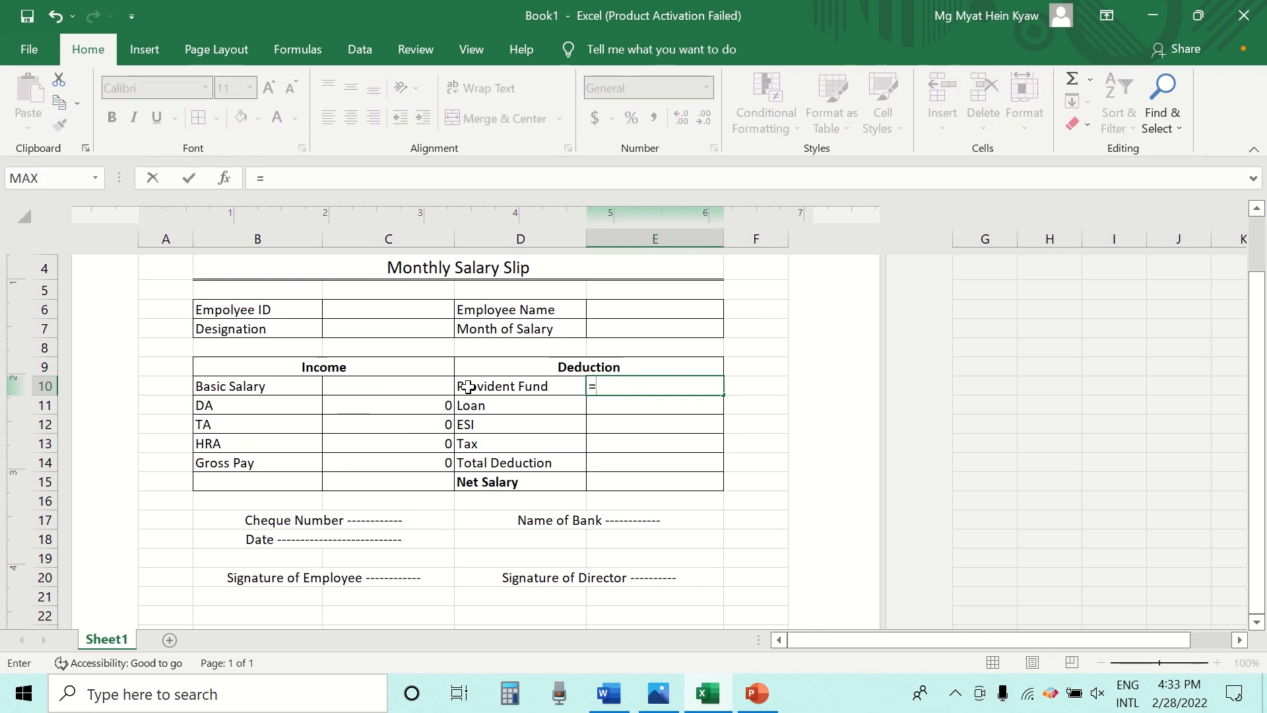
{"action": "left_click", "coordinate": [415, 387]}
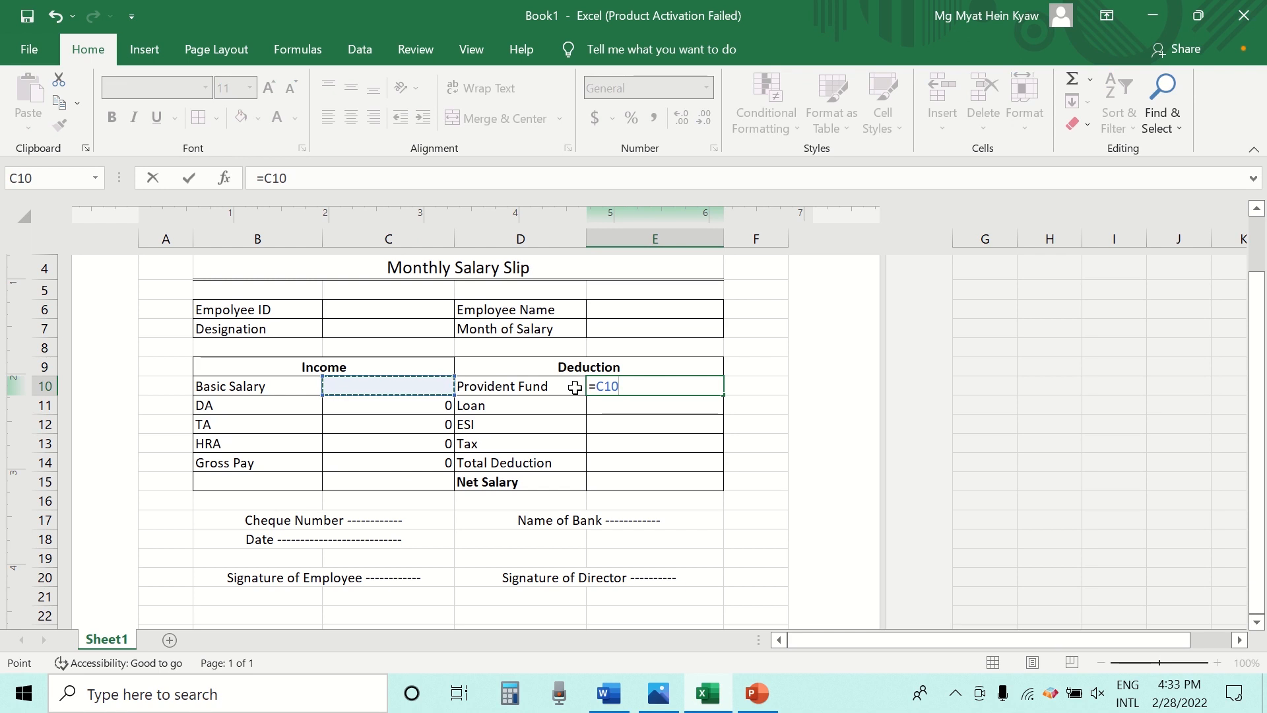
{"action": "type", "text": "*"}
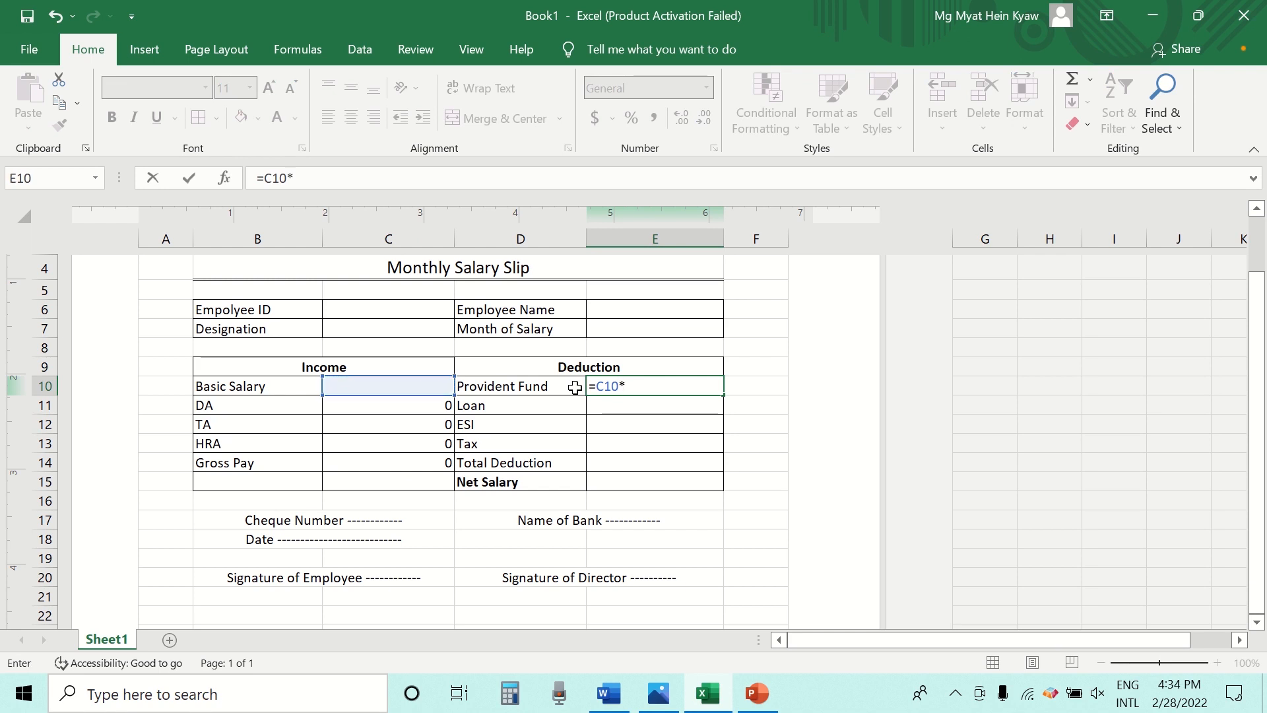
{"action": "type", "text": "8/100"}
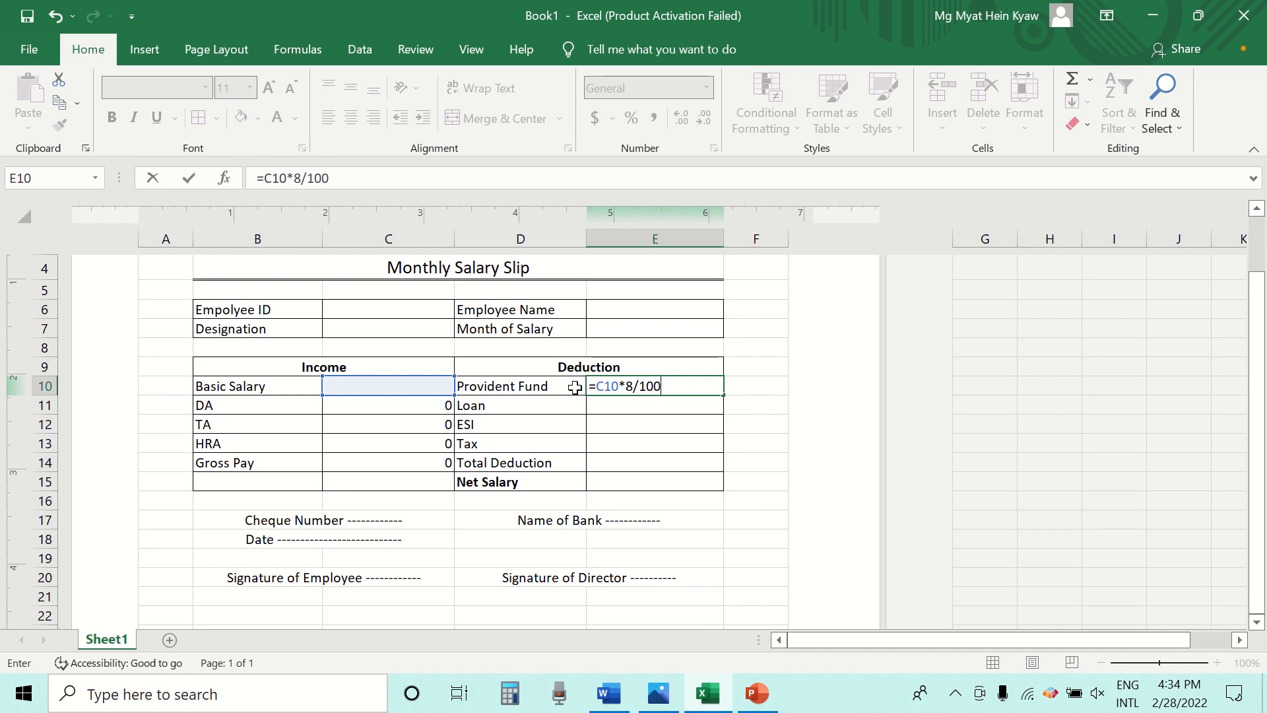
{"action": "key", "text": "Return"}
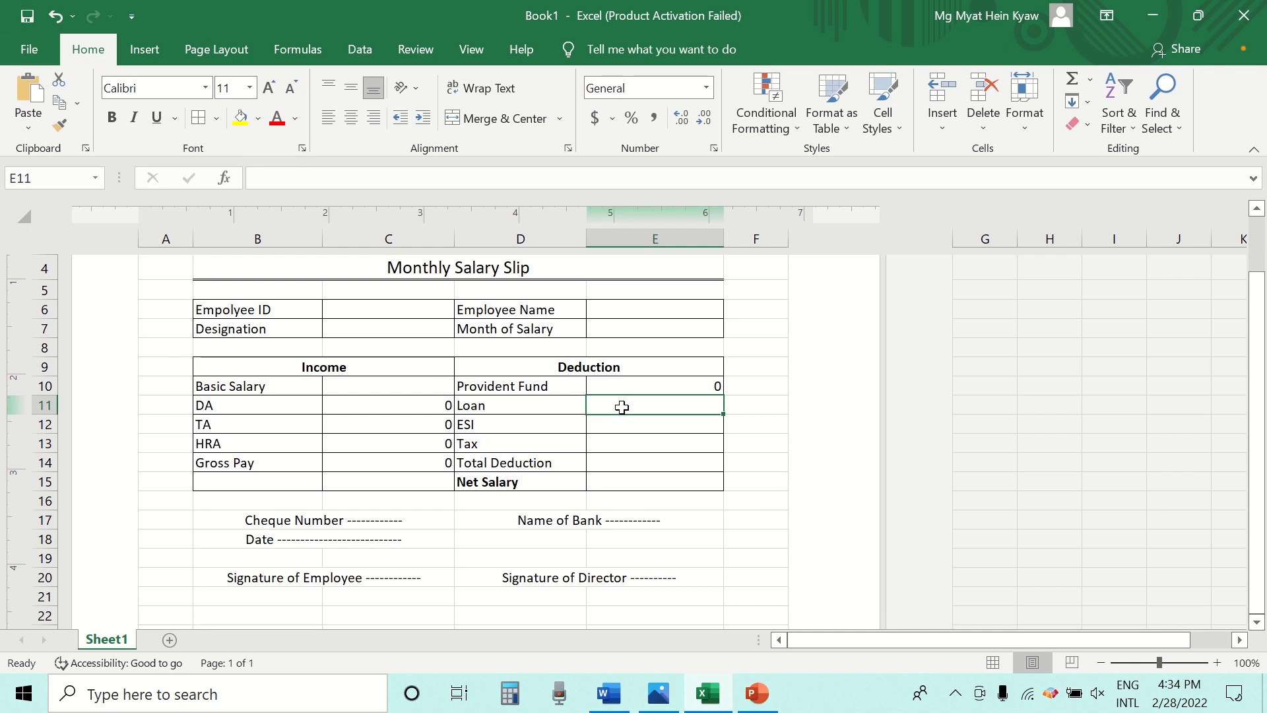
- Enter 0 as the amount for Loan, ESI and Tax in cells E11 to E13
{"action": "type", "text": "0"}
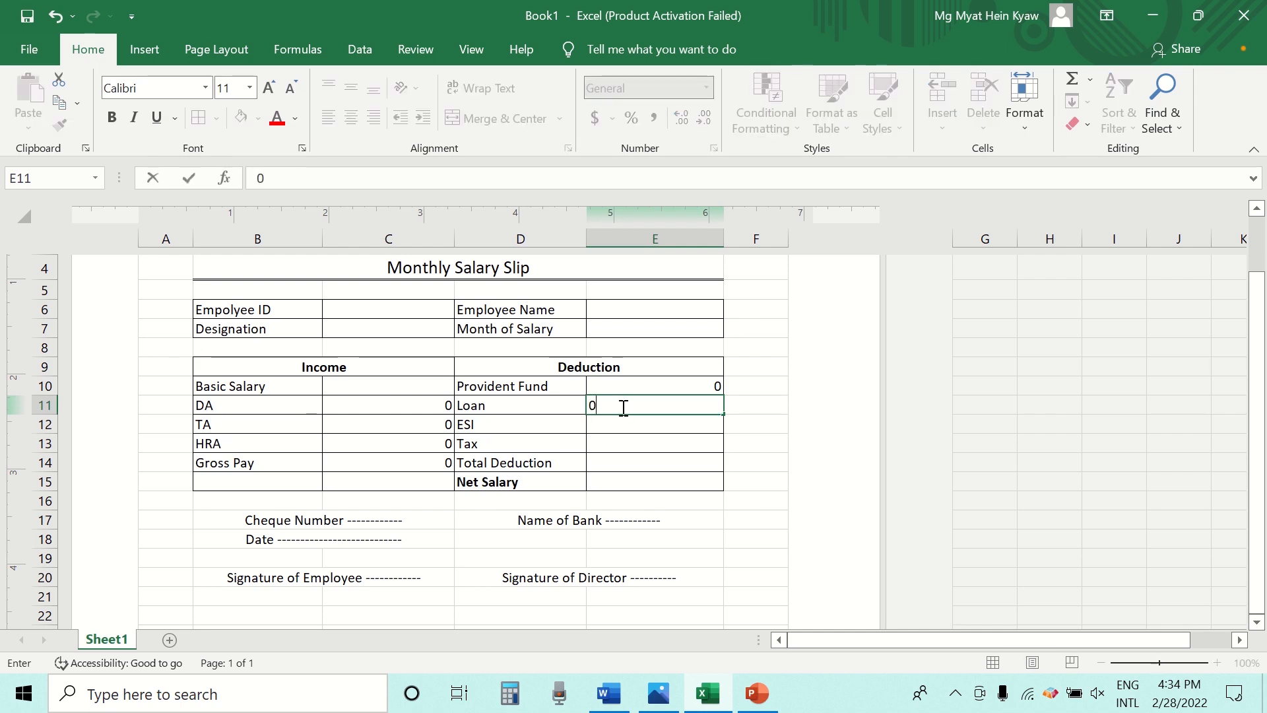
{"action": "key", "text": "Return"}
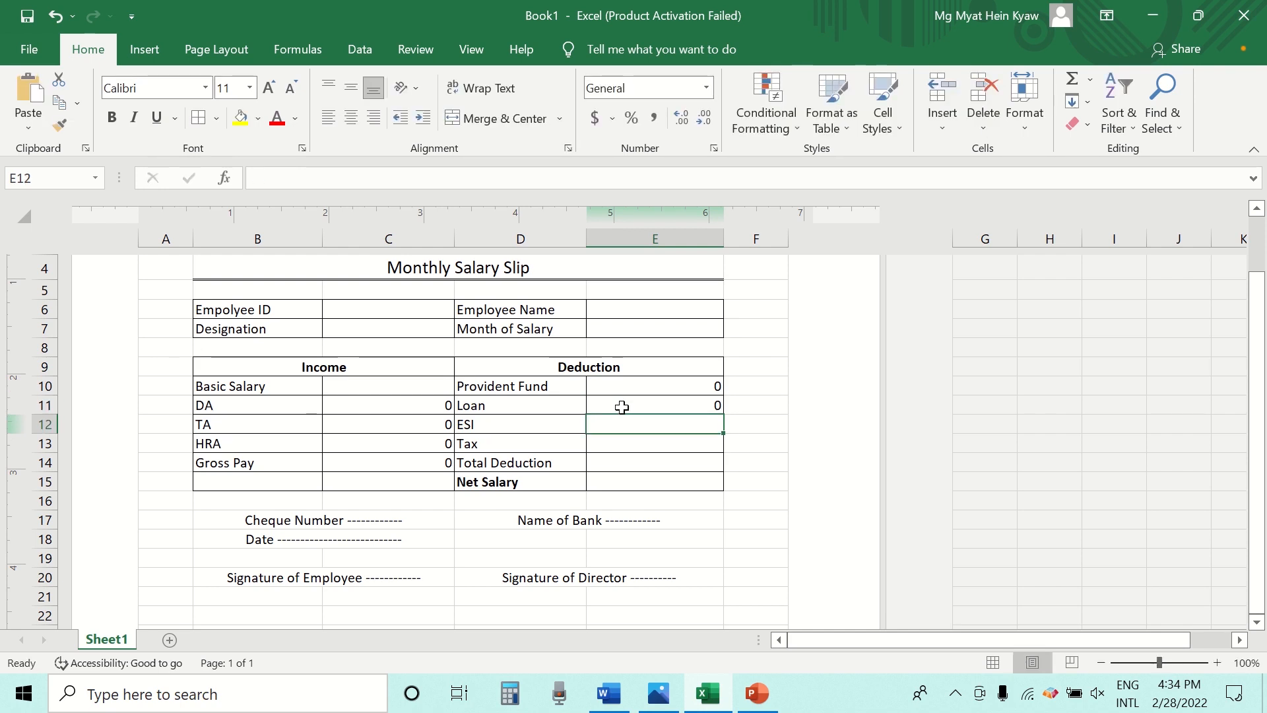
{"action": "type", "text": "0"}
{"action": "key", "text": "Return"}
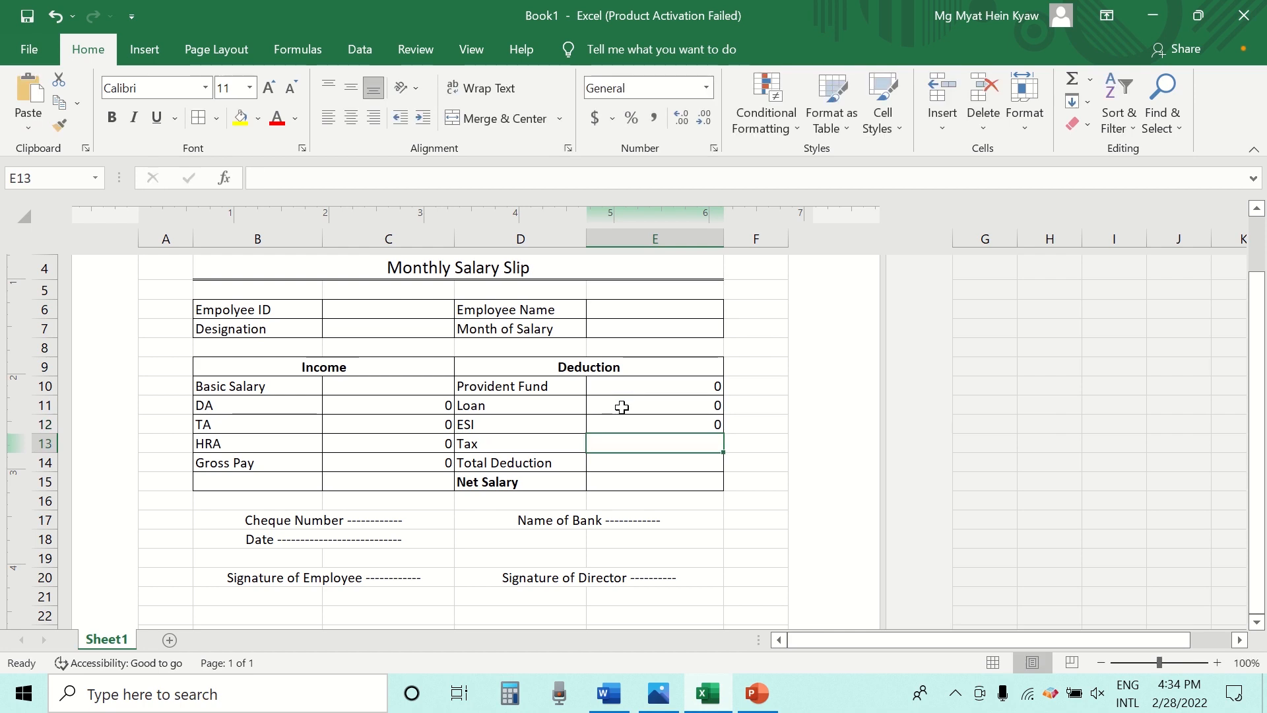
{"action": "type", "text": "0"}
{"action": "key", "text": "Return"}
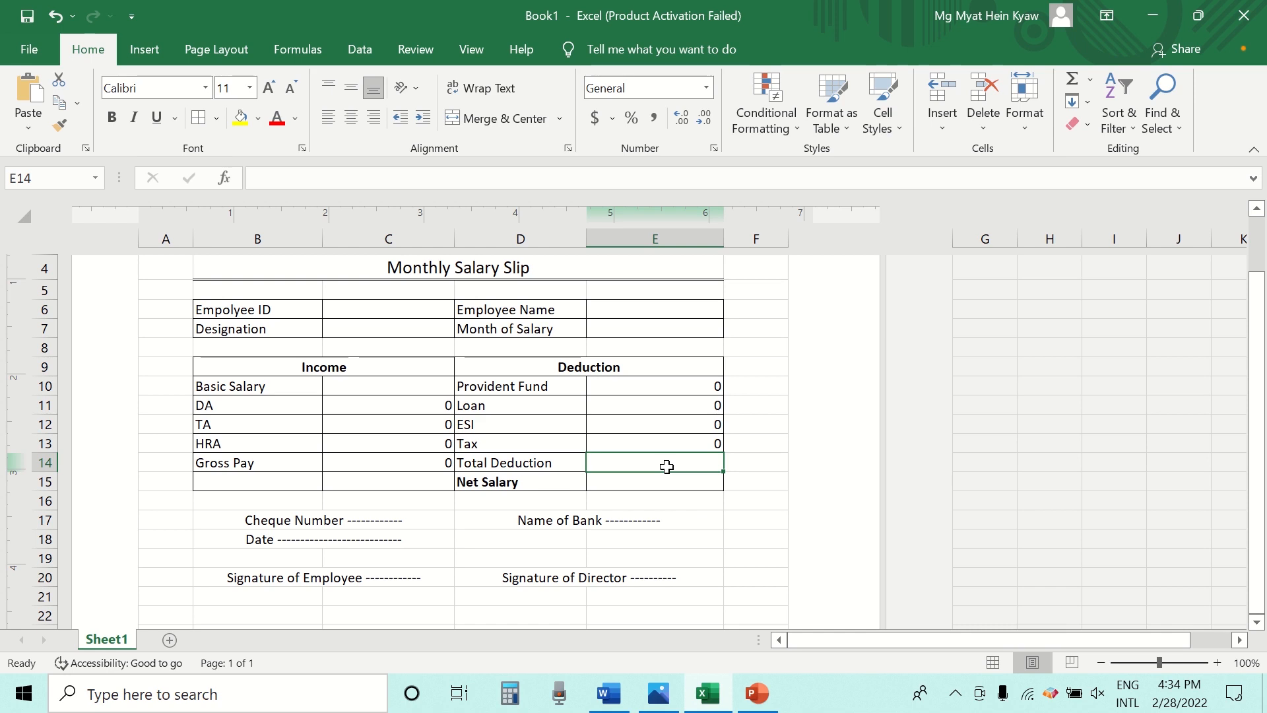
- Calculate Total Deduction in cell E14 with the formula =SUM(E10:E13), adding all four deductions
{"action": "type", "text": "="}
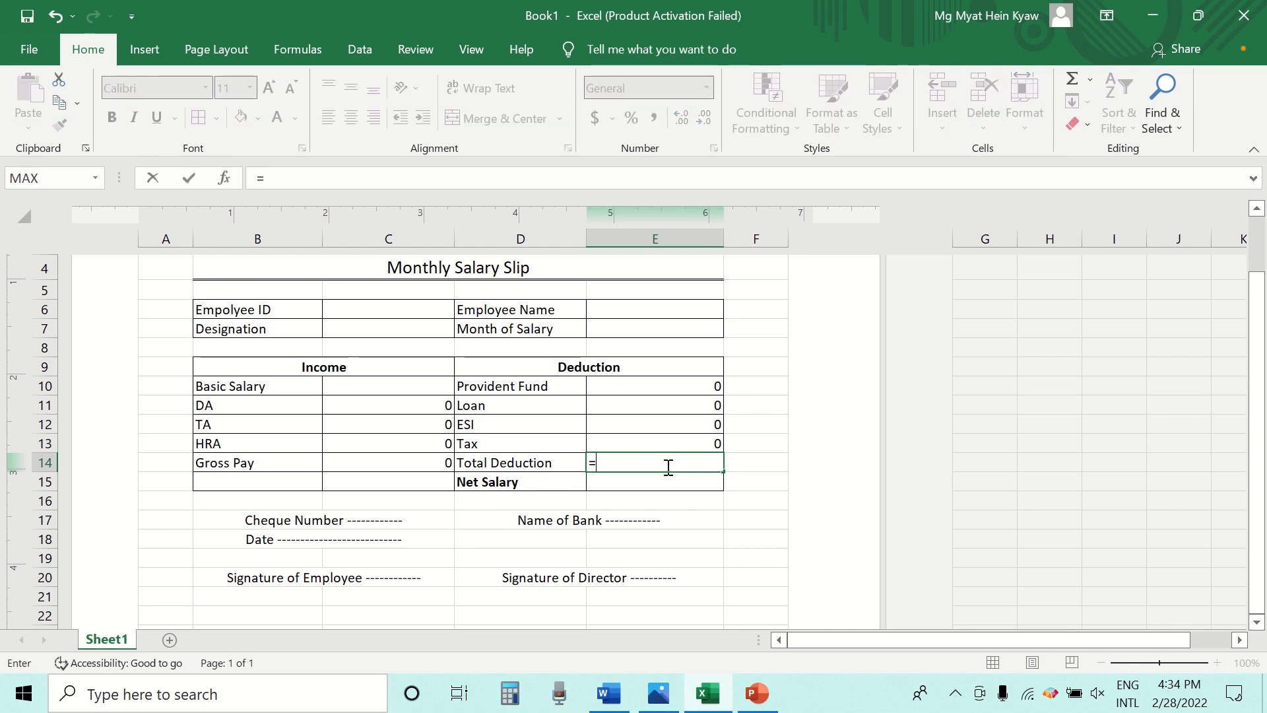
{"action": "type", "text": "SUM"}
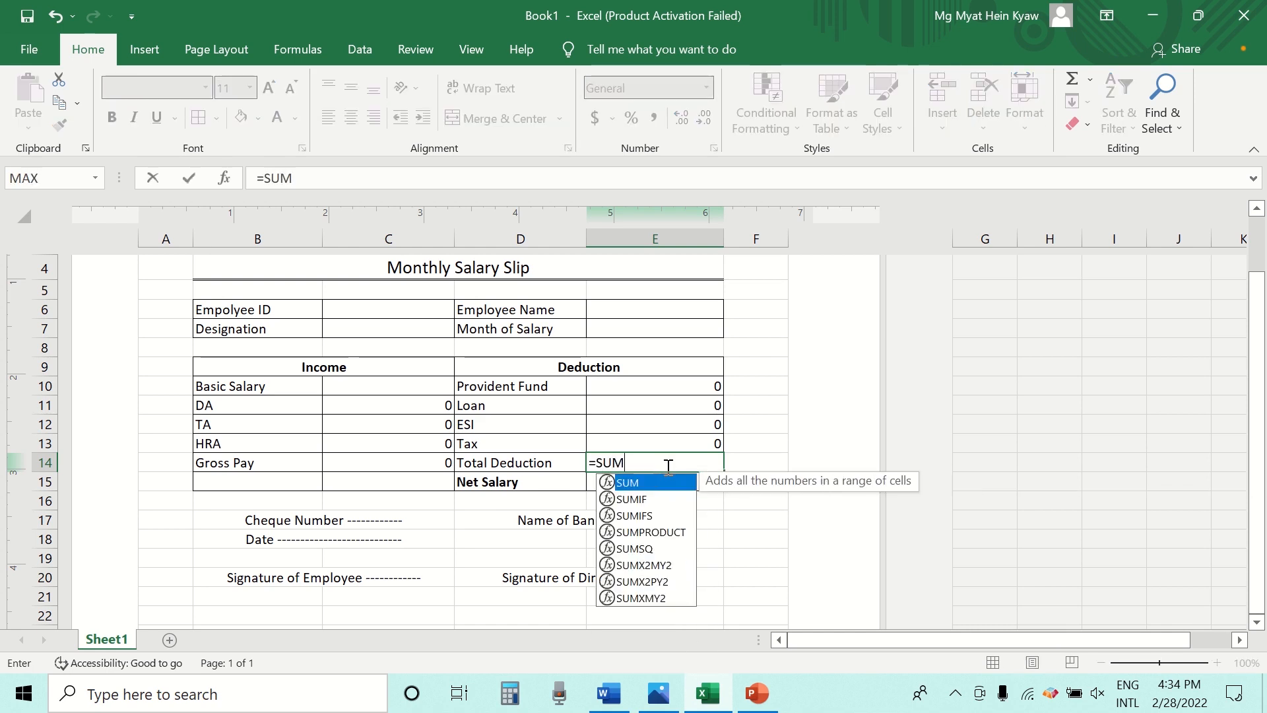
{"action": "type", "text": "("}
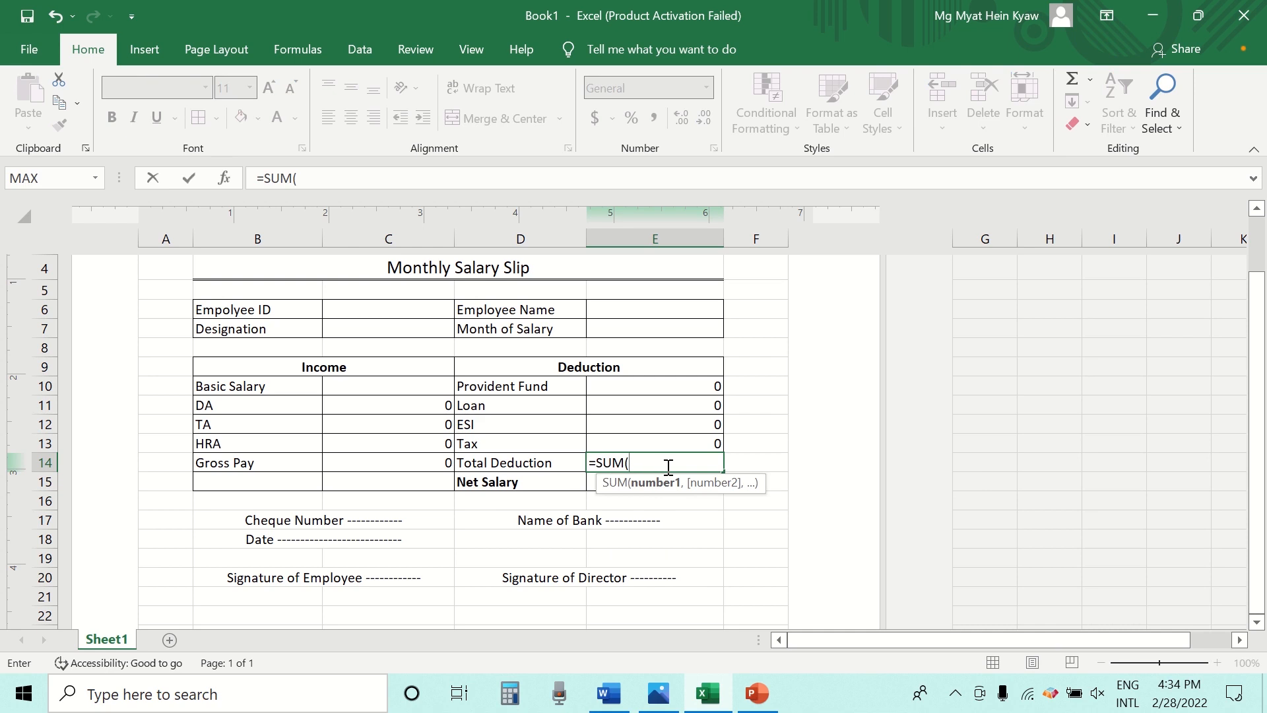
{"action": "left_click_drag", "start_coordinate": [591, 382], "coordinate": [645, 442]}
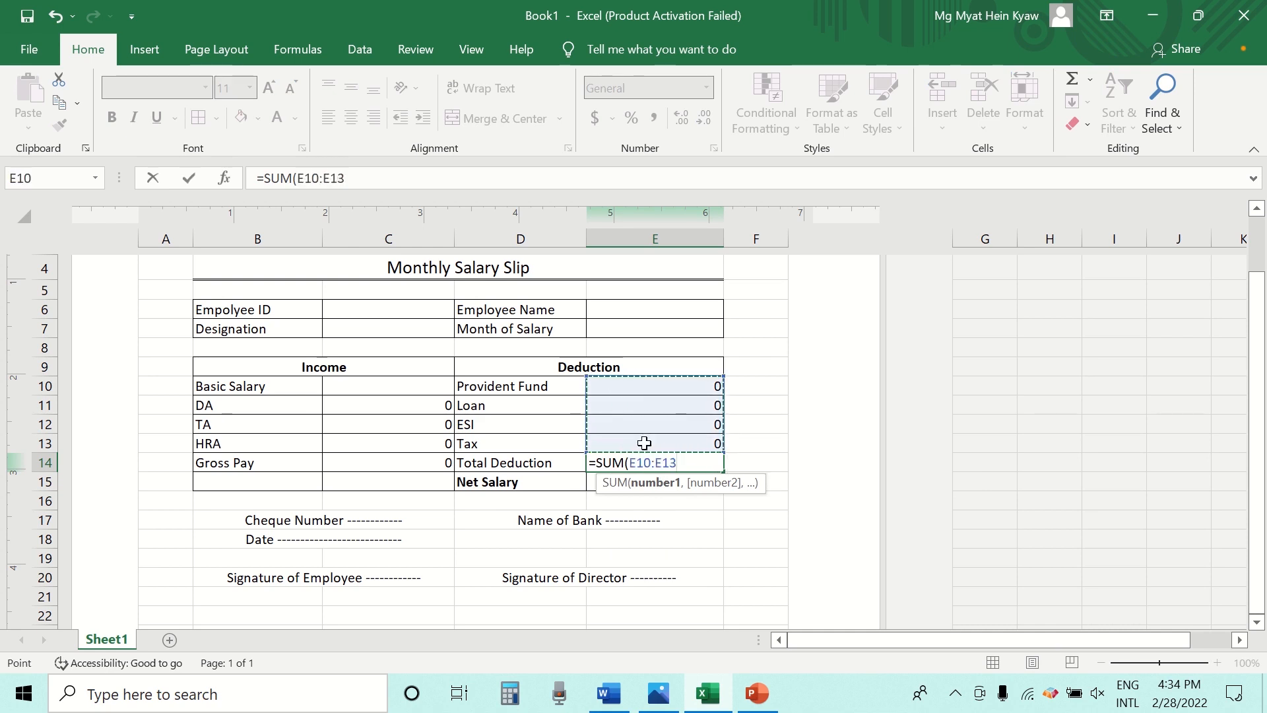
{"action": "type", "text": ")"}
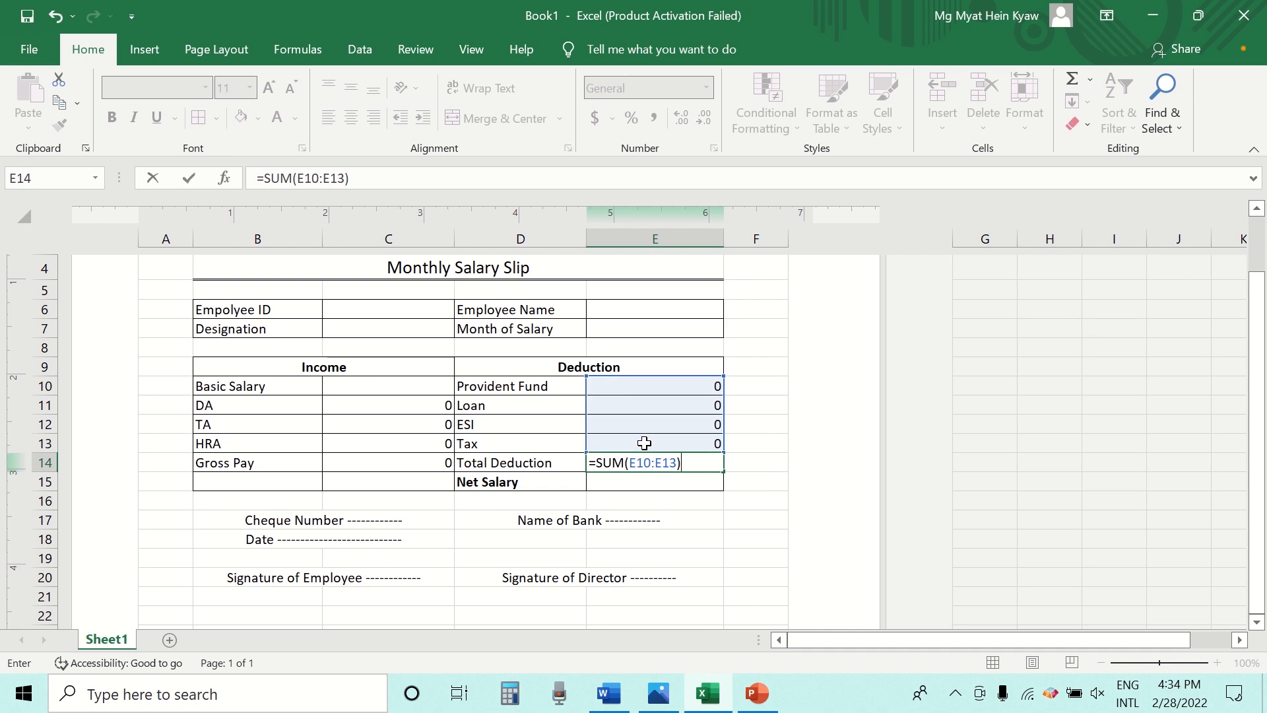
{"action": "key", "text": "Return"}
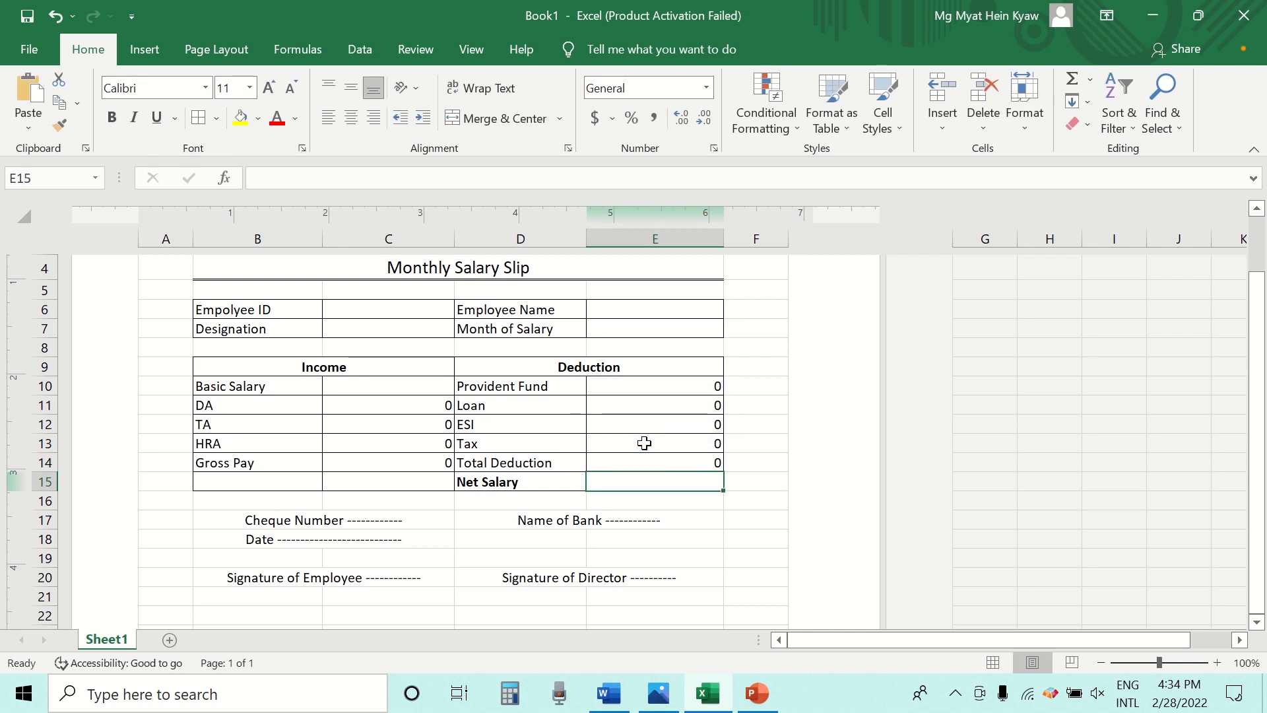
- Calculate Net Salary in cell E15 with the formula =C14-E14, subtracting total deduction from gross pay
{"action": "left_click", "coordinate": [675, 464]}
{"action": "left_click", "coordinate": [683, 485]}
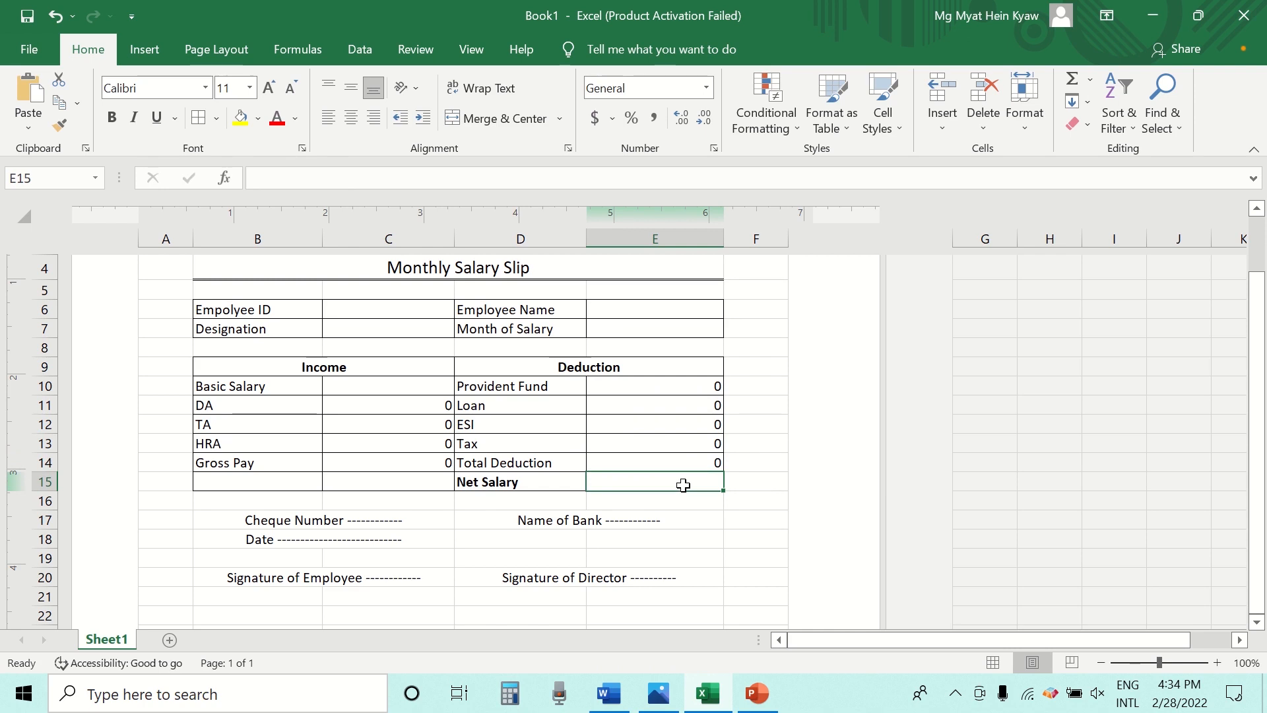
{"action": "left_click", "coordinate": [379, 459]}
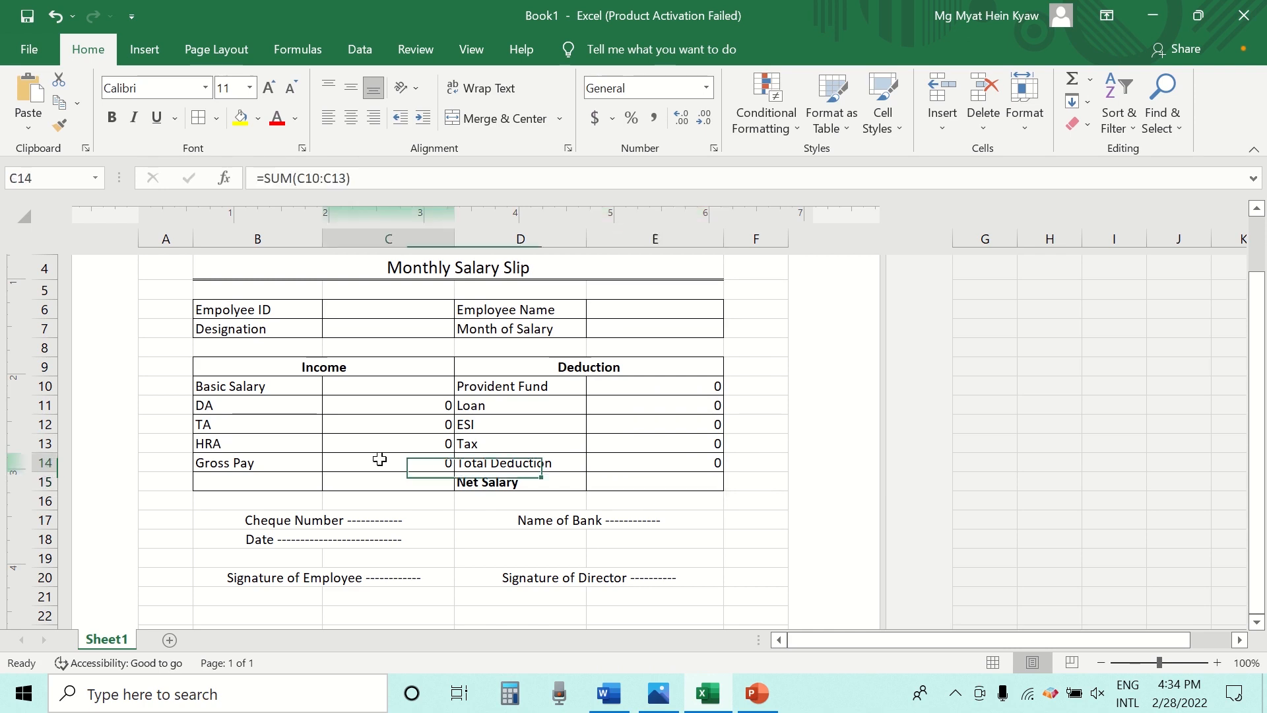
{"action": "left_click", "coordinate": [606, 484]}
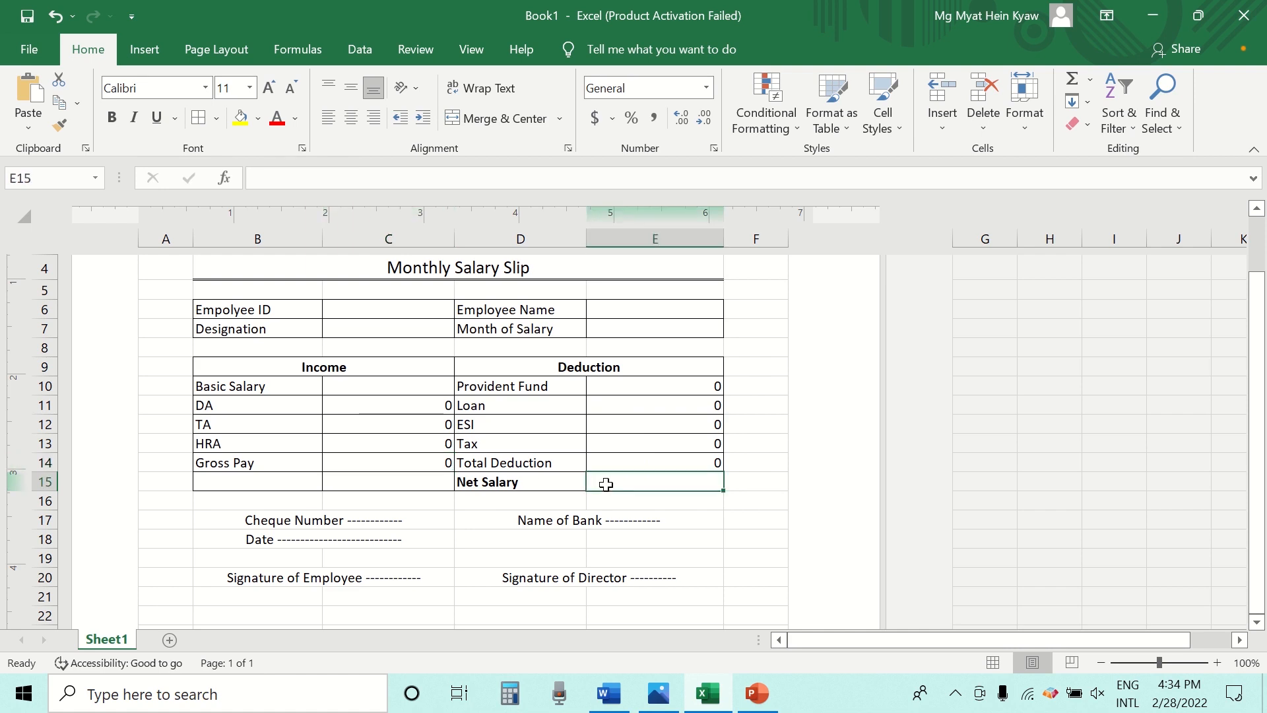
{"action": "type", "text": "="}
{"action": "left_click", "coordinate": [434, 464]}
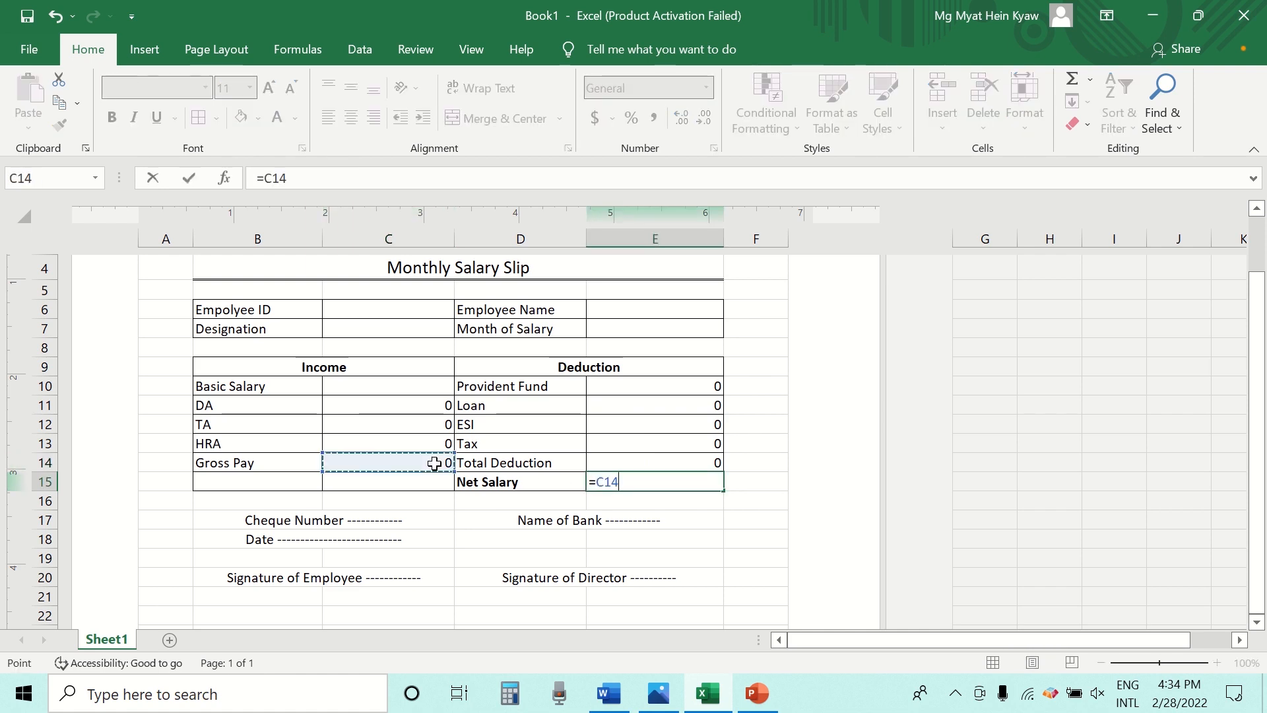
{"action": "type", "text": "-"}
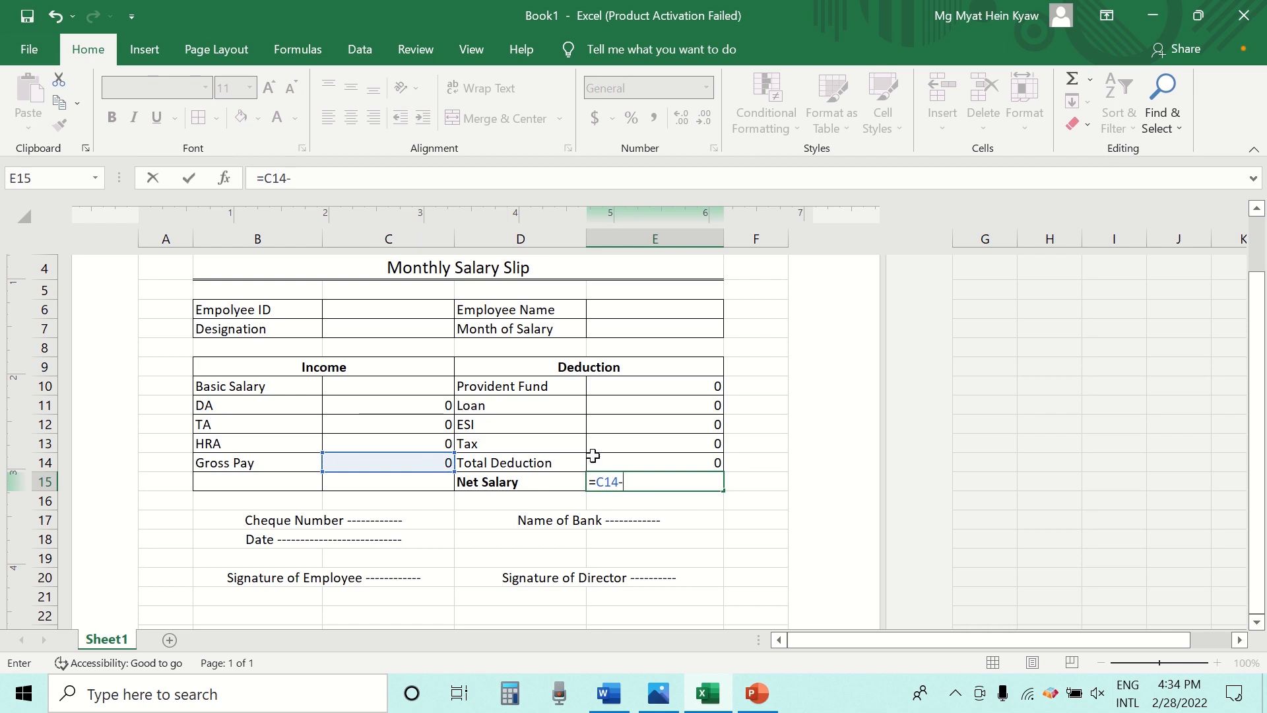
{"action": "left_click", "coordinate": [645, 462]}
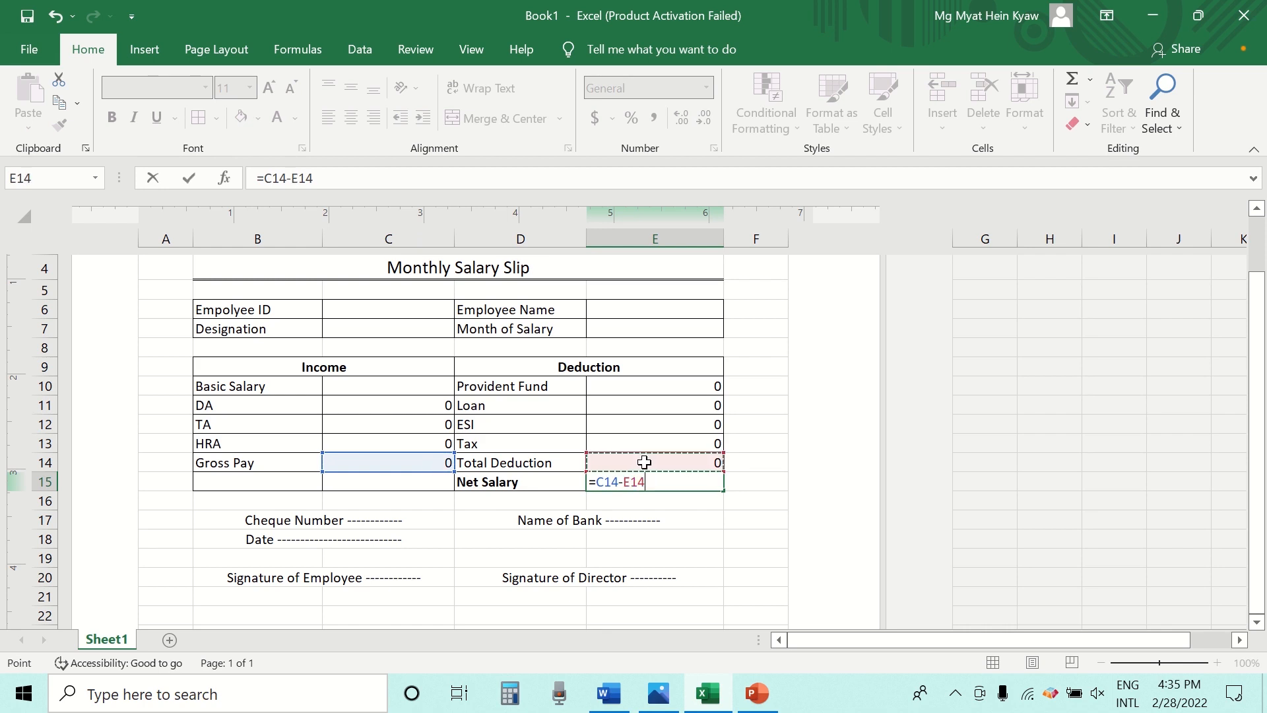
{"action": "key", "text": "Return"}
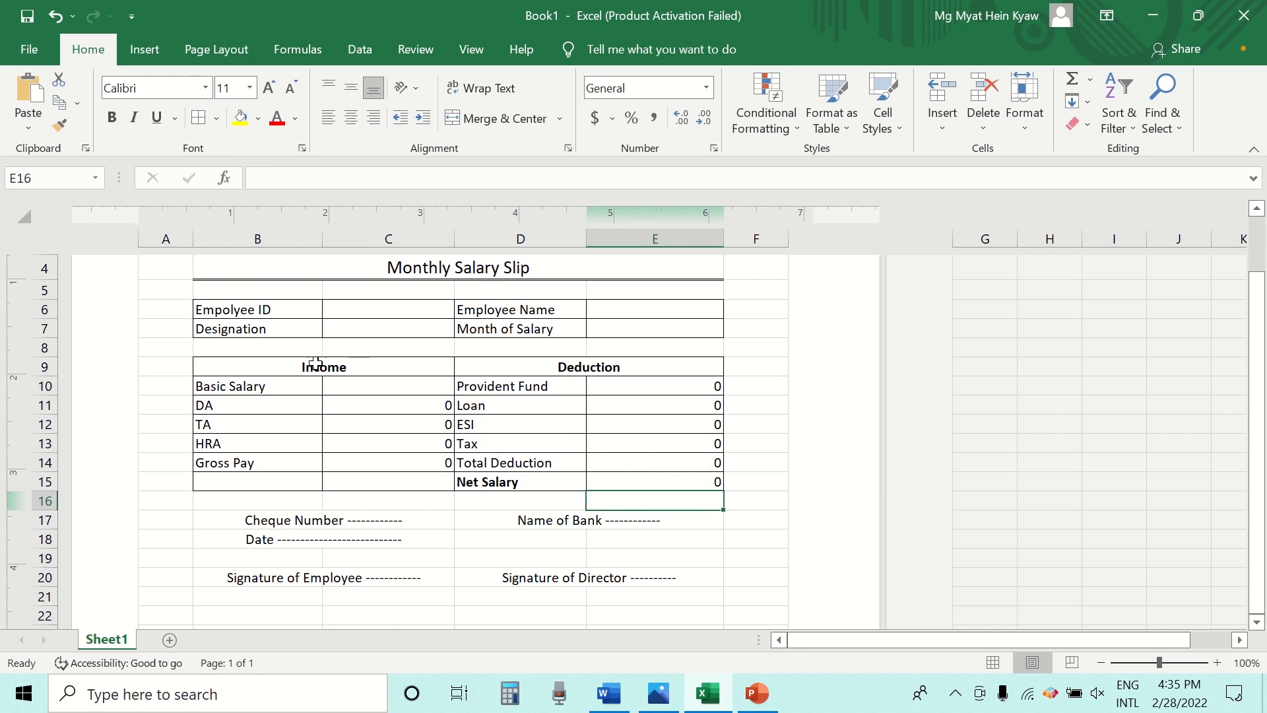
- Enter a Basic Salary of 150000 in cell C10 and check the calculated allowances and gross pay
{"action": "left_click", "coordinate": [402, 390]}
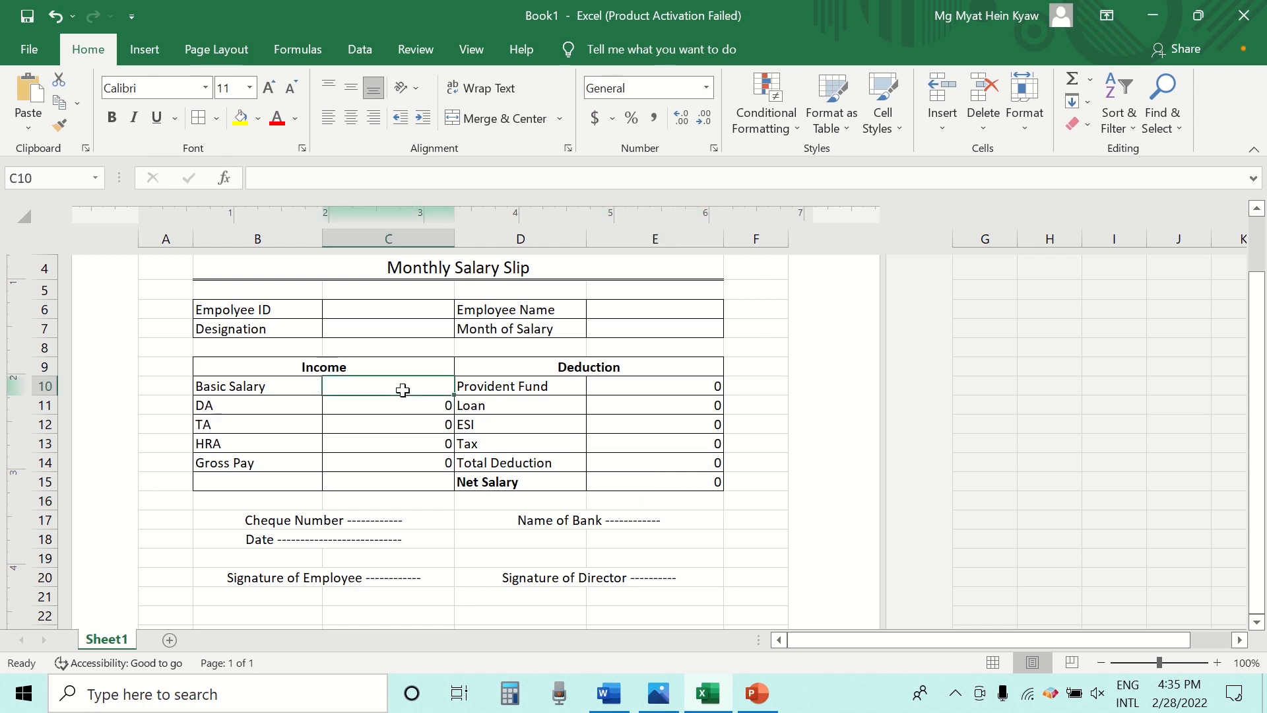
{"action": "left_click", "coordinate": [629, 485]}
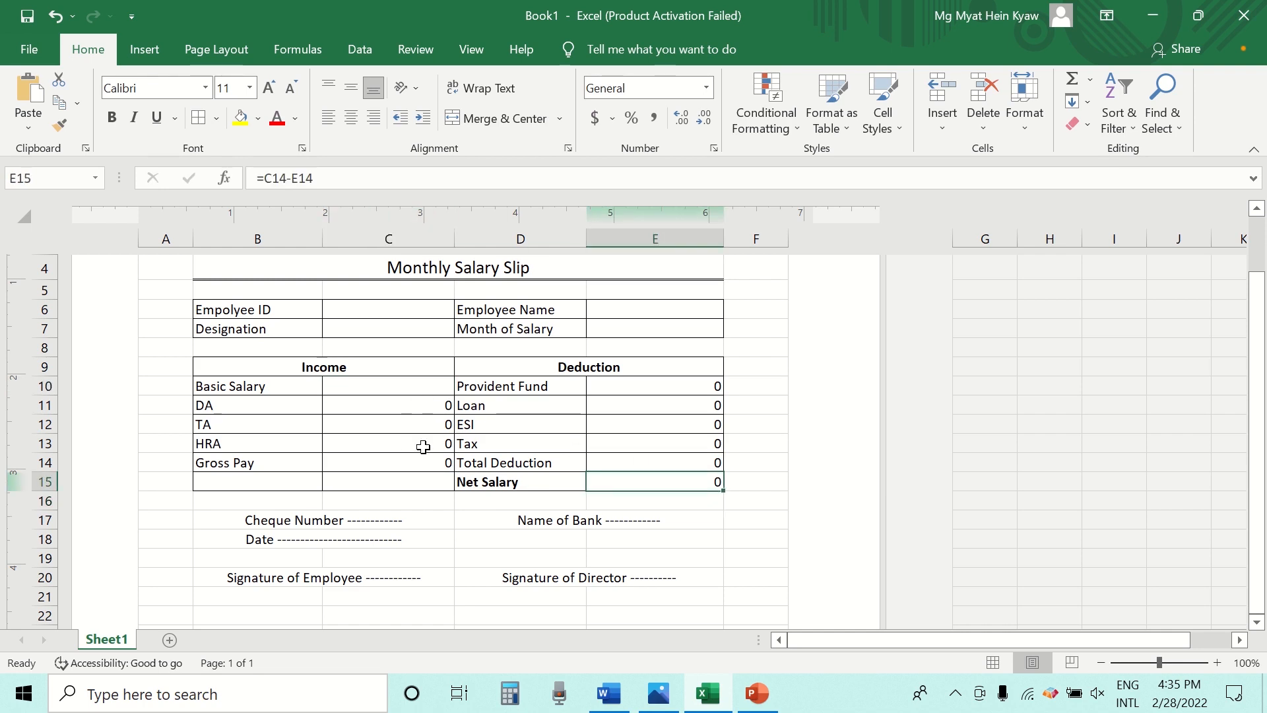
{"action": "left_click", "coordinate": [413, 385]}
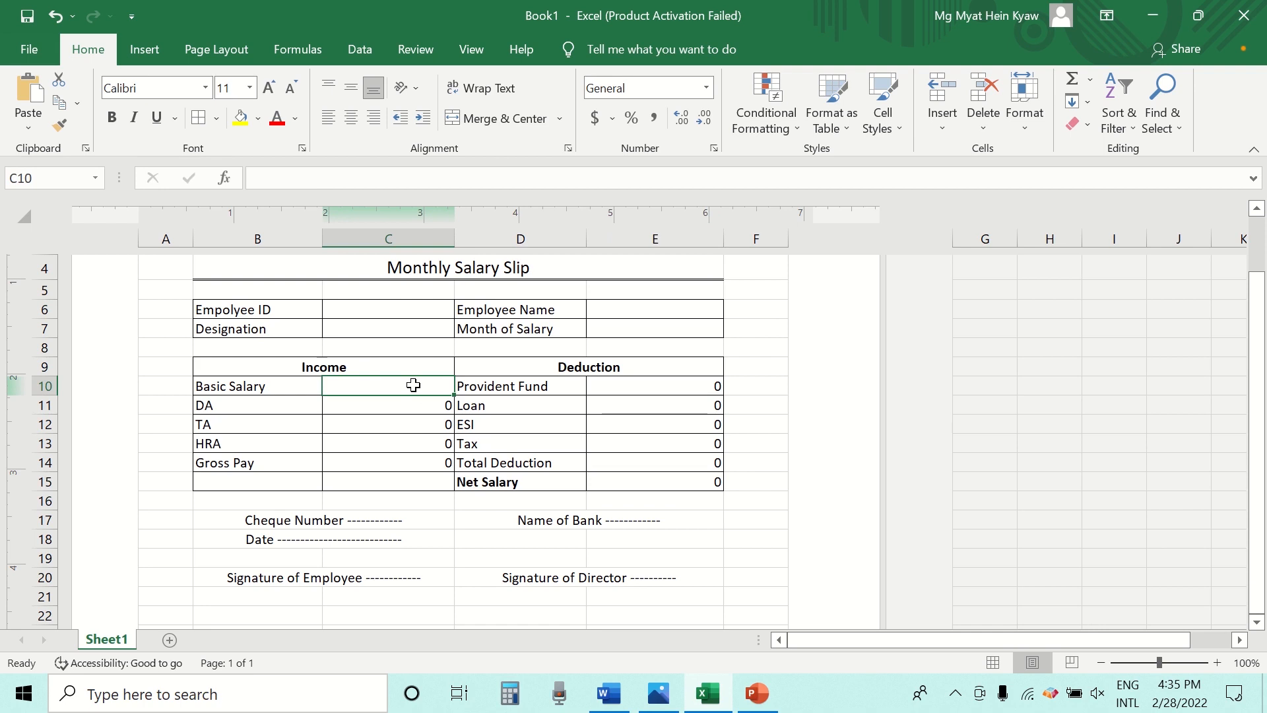
{"action": "type", "text": "150"}
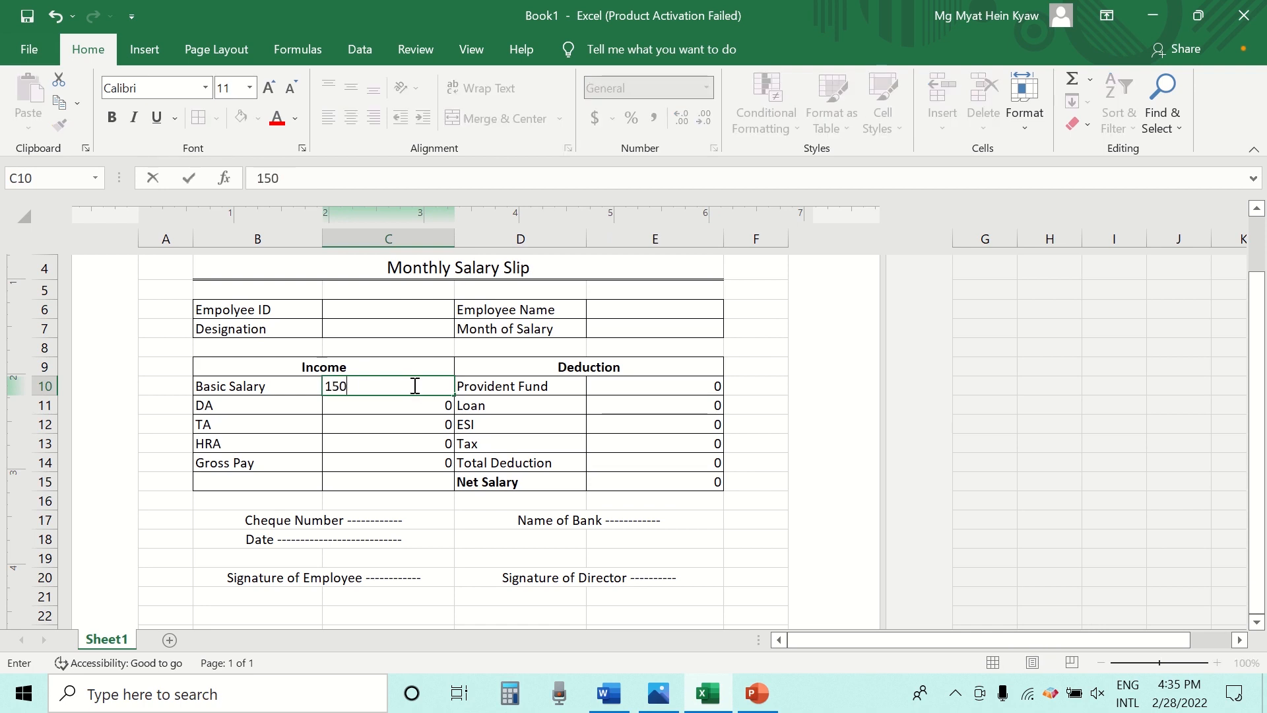
{"action": "type", "text": "000"}
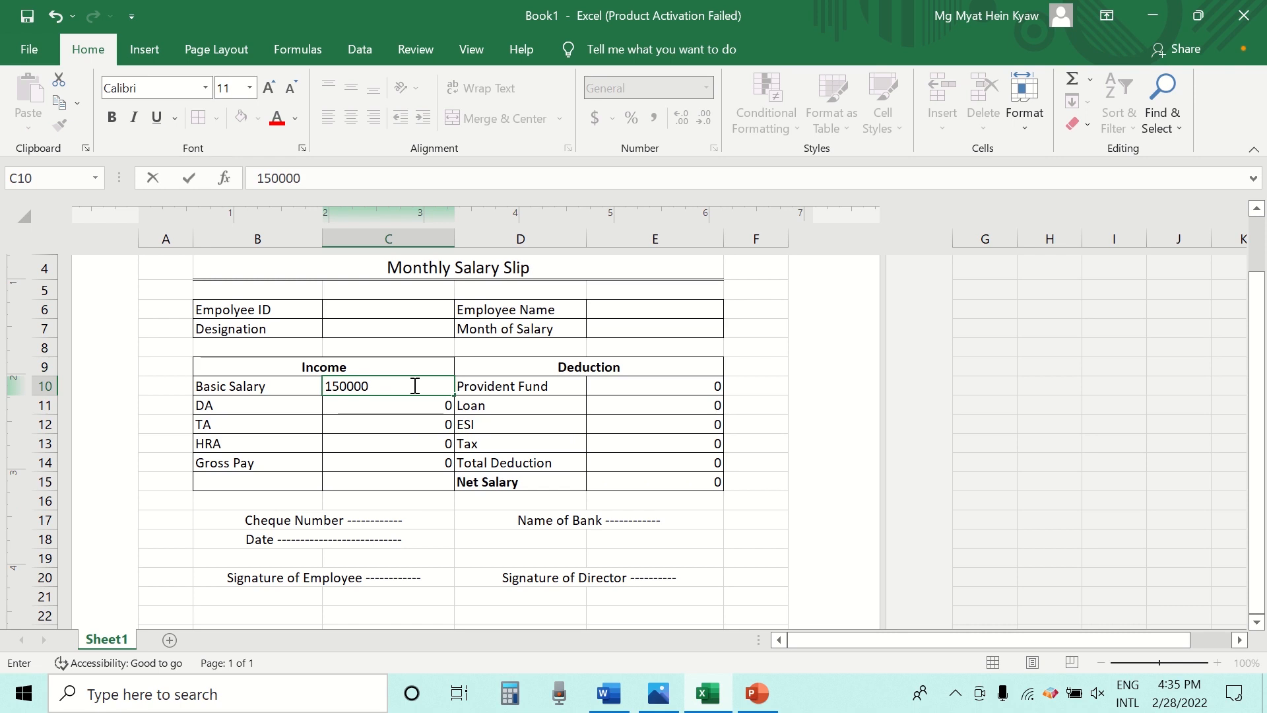
{"action": "key", "text": "Return"}
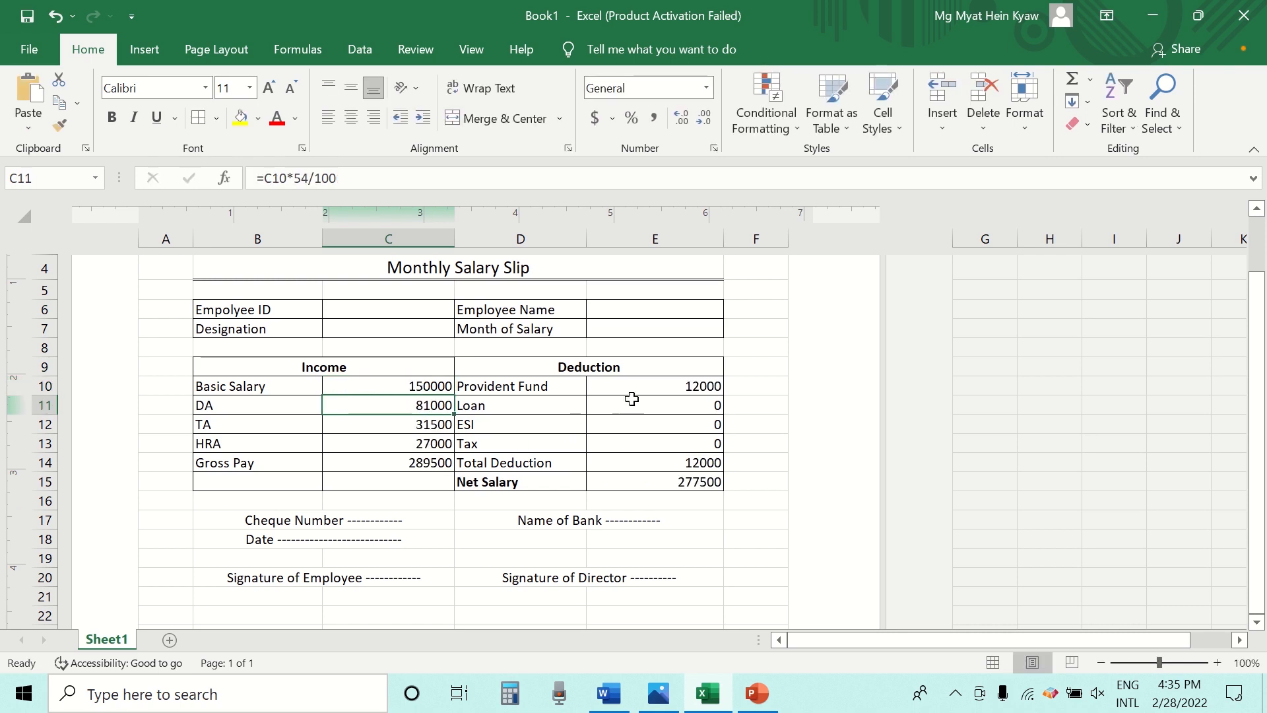
{"action": "left_click", "coordinate": [436, 424]}
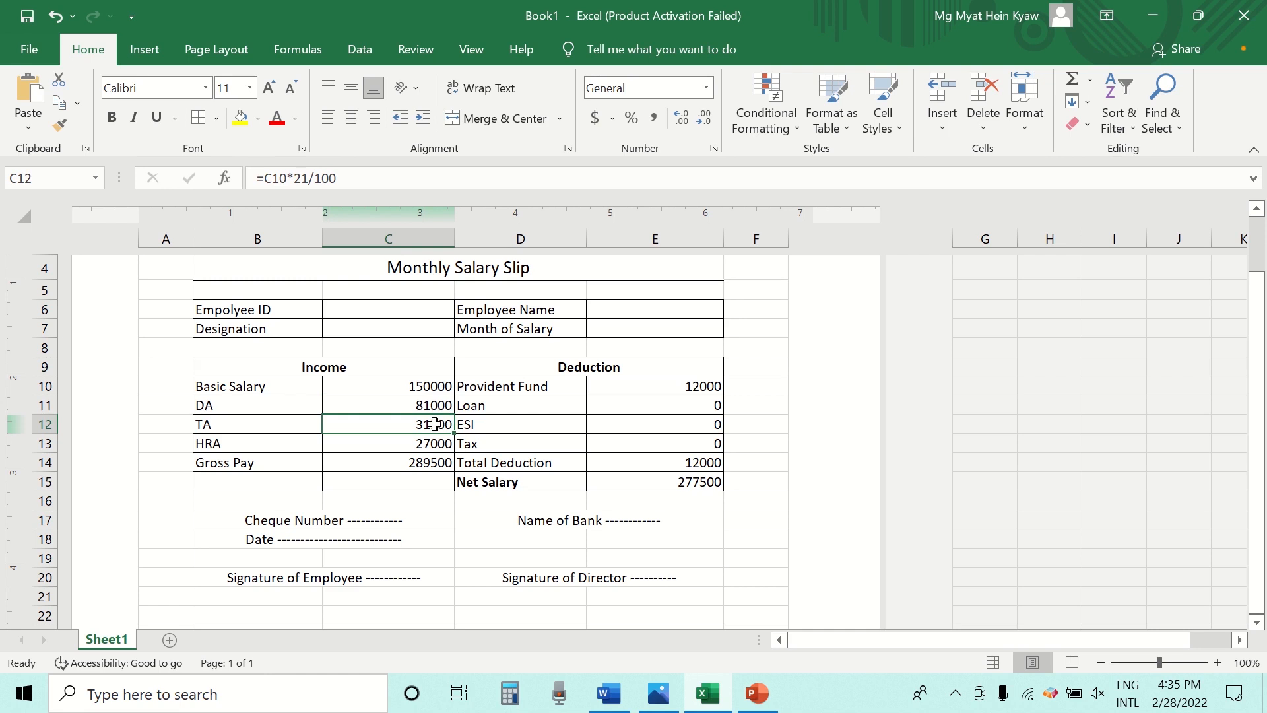
{"action": "left_click", "coordinate": [411, 460]}
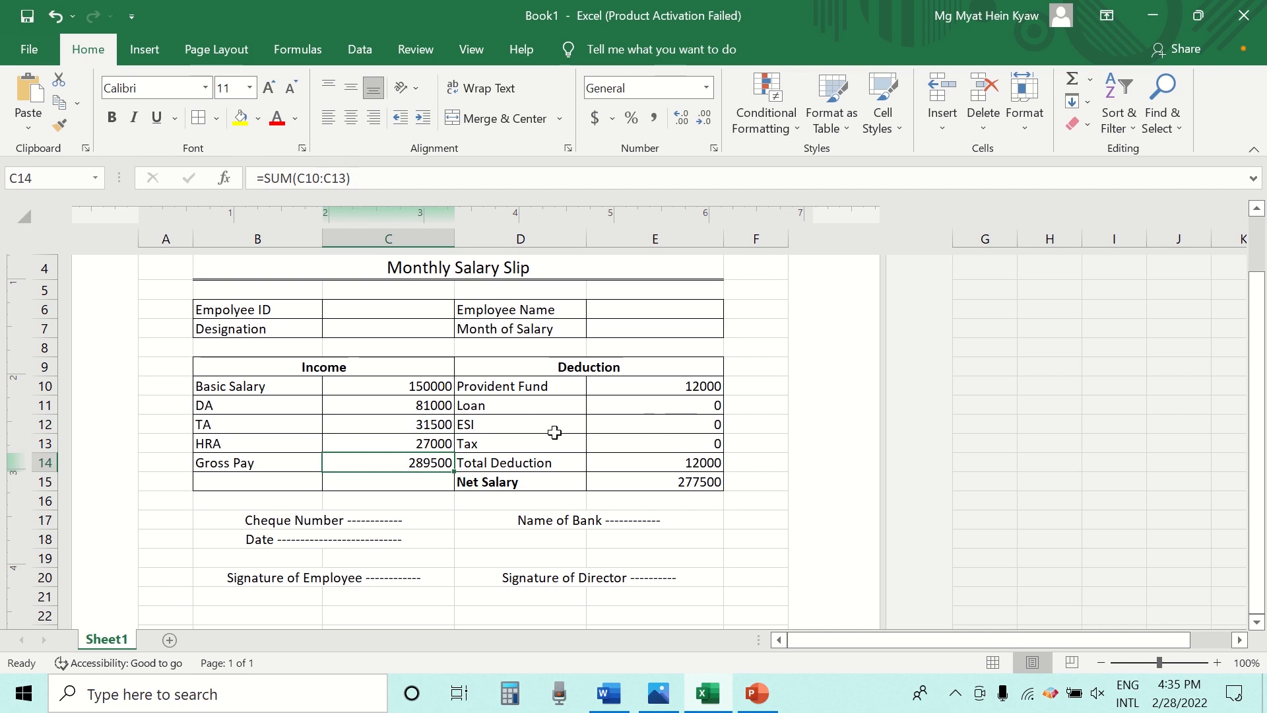
- Replace the Basic Salary in cell C10 with 200000 to test the slip's formulas
{"action": "left_click", "coordinate": [433, 388]}
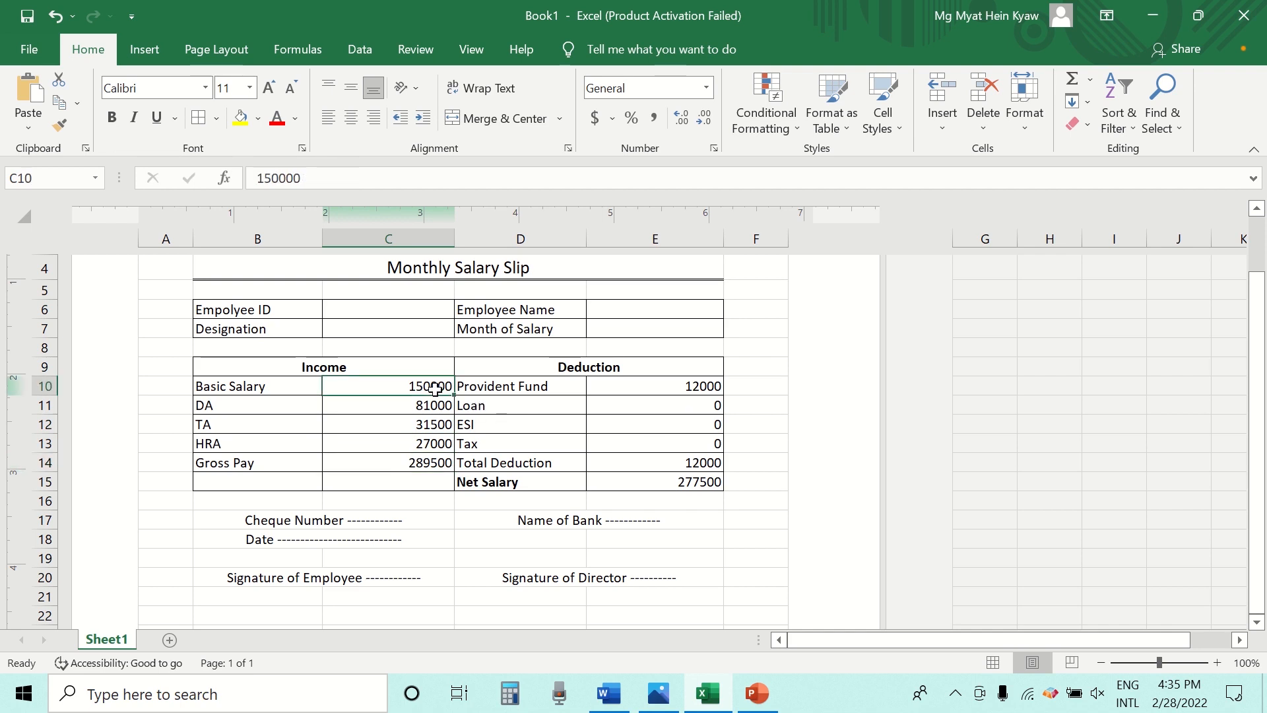
{"action": "key", "text": "BackSpace"}
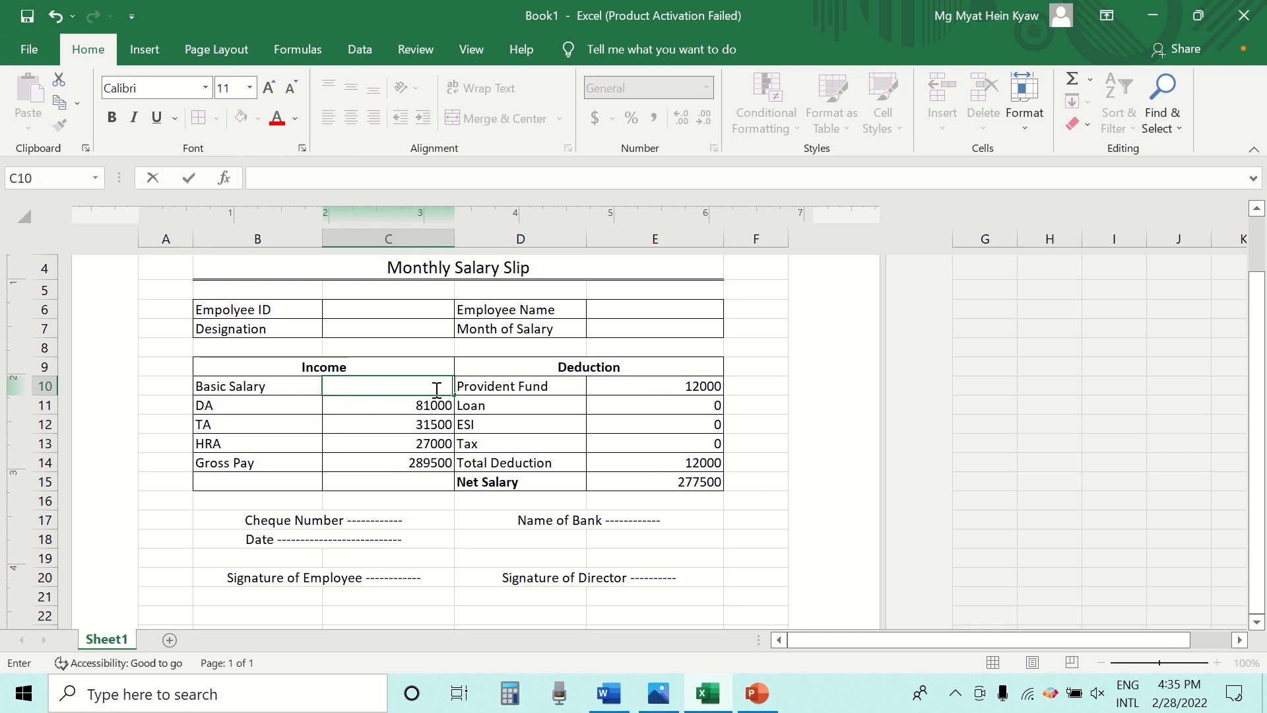
{"action": "type", "text": "200000"}
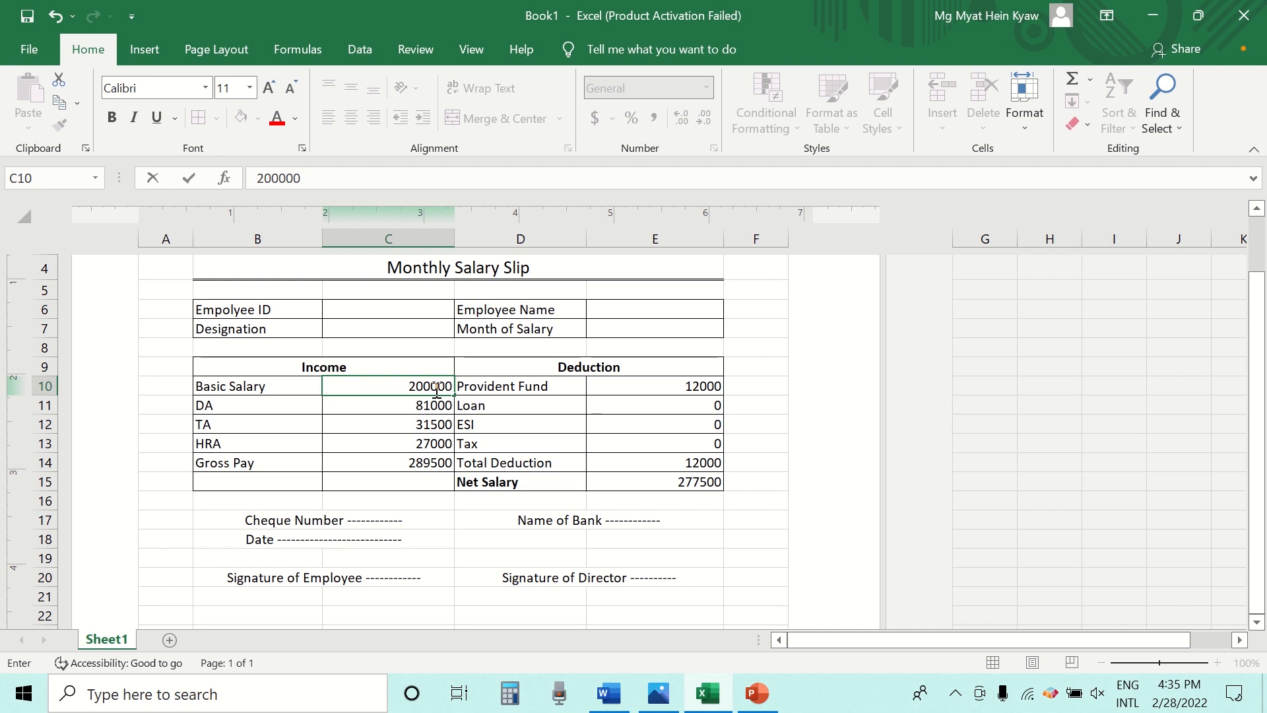
{"action": "key", "text": "Return"}
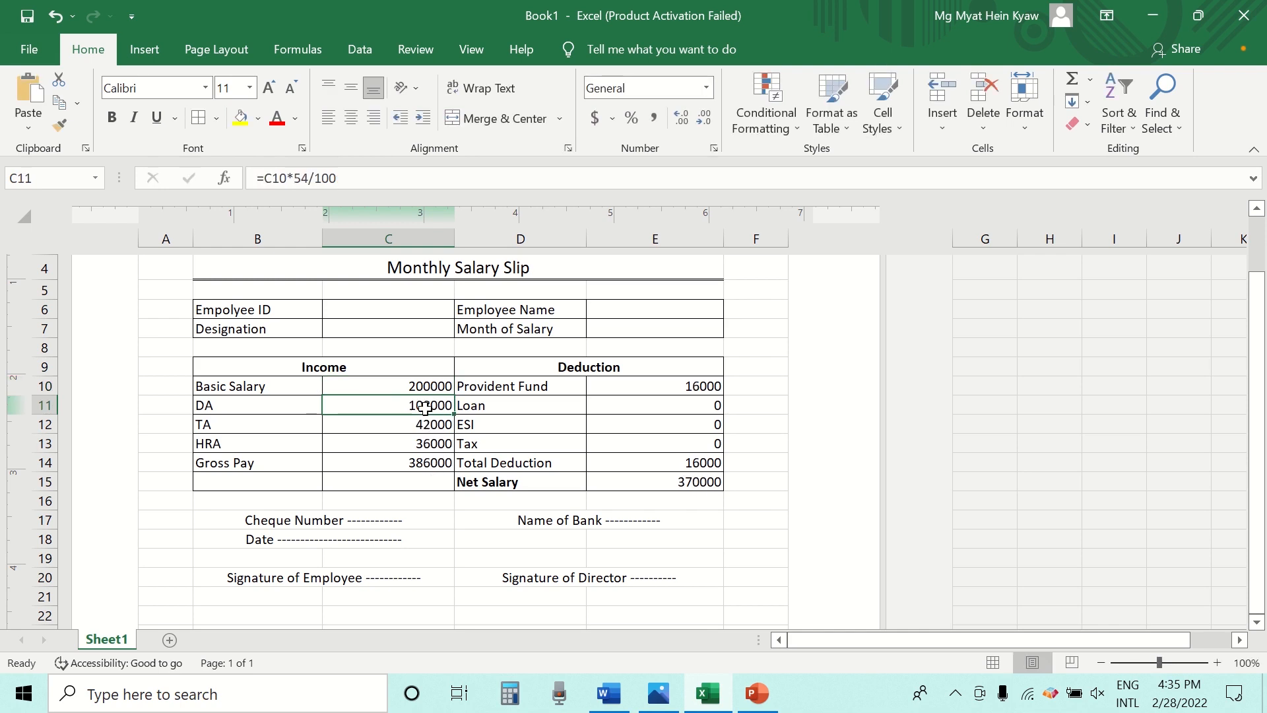
- Set the Basic Salary in cell C10 to 250000 and check the Net Salary cell
{"action": "left_click", "coordinate": [429, 383]}
{"action": "key", "text": "BackSpace"}
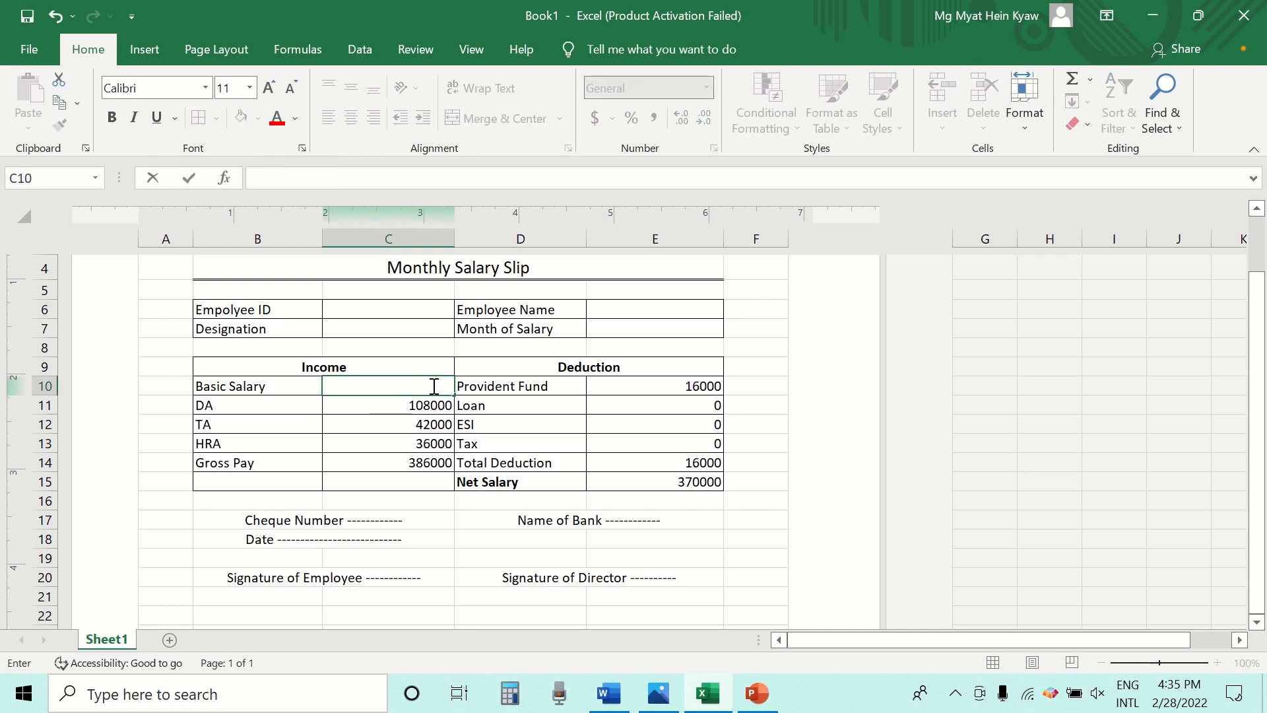
{"action": "type", "text": "250000"}
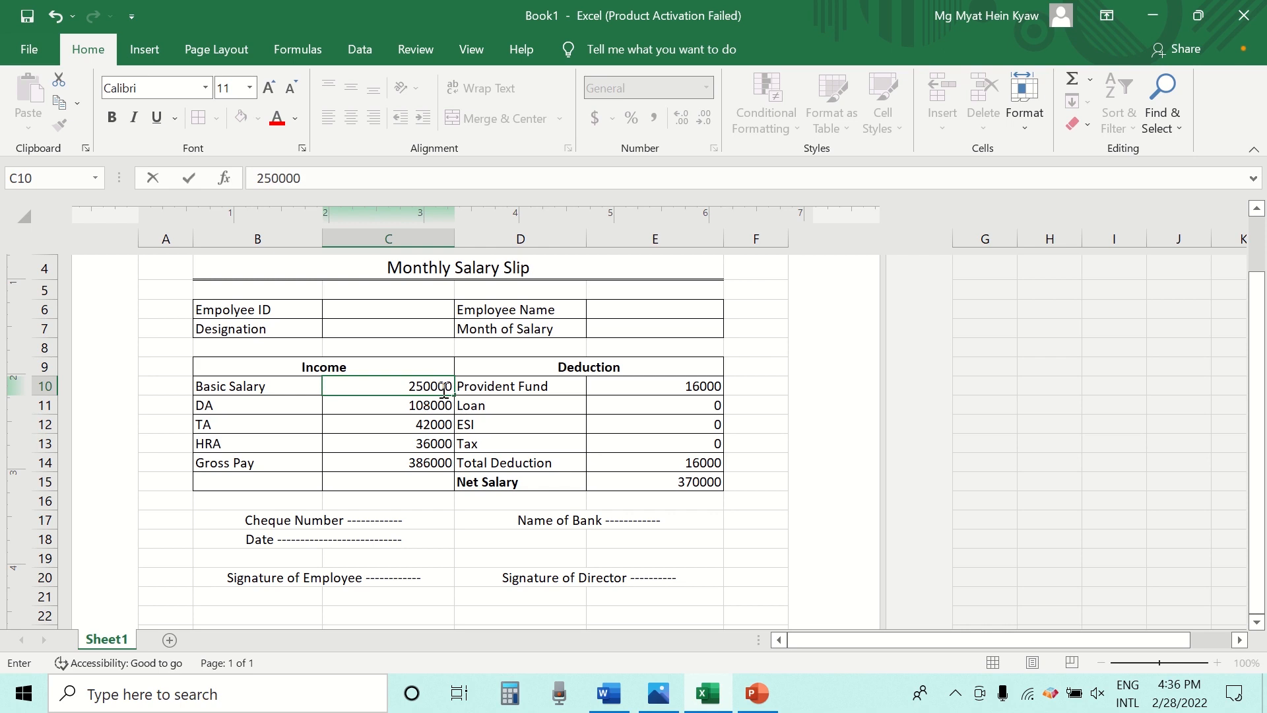
{"action": "key", "text": "Return"}
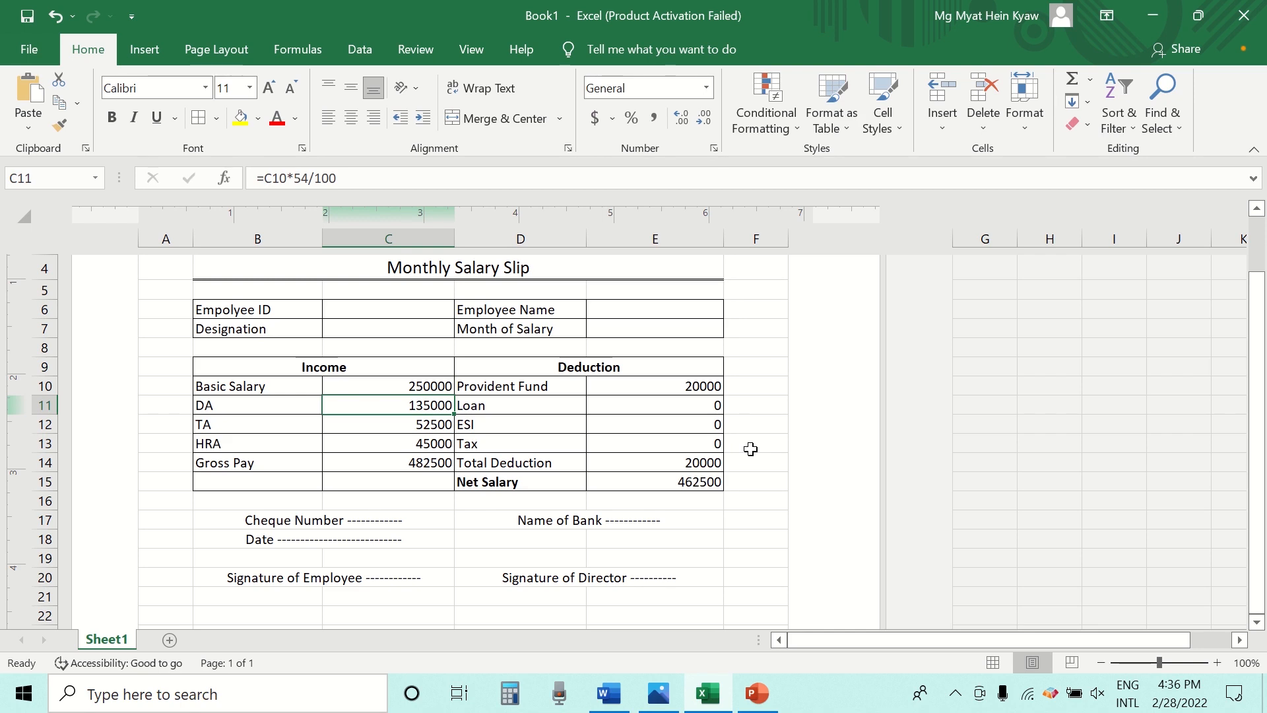
{"action": "left_click", "coordinate": [432, 383]}
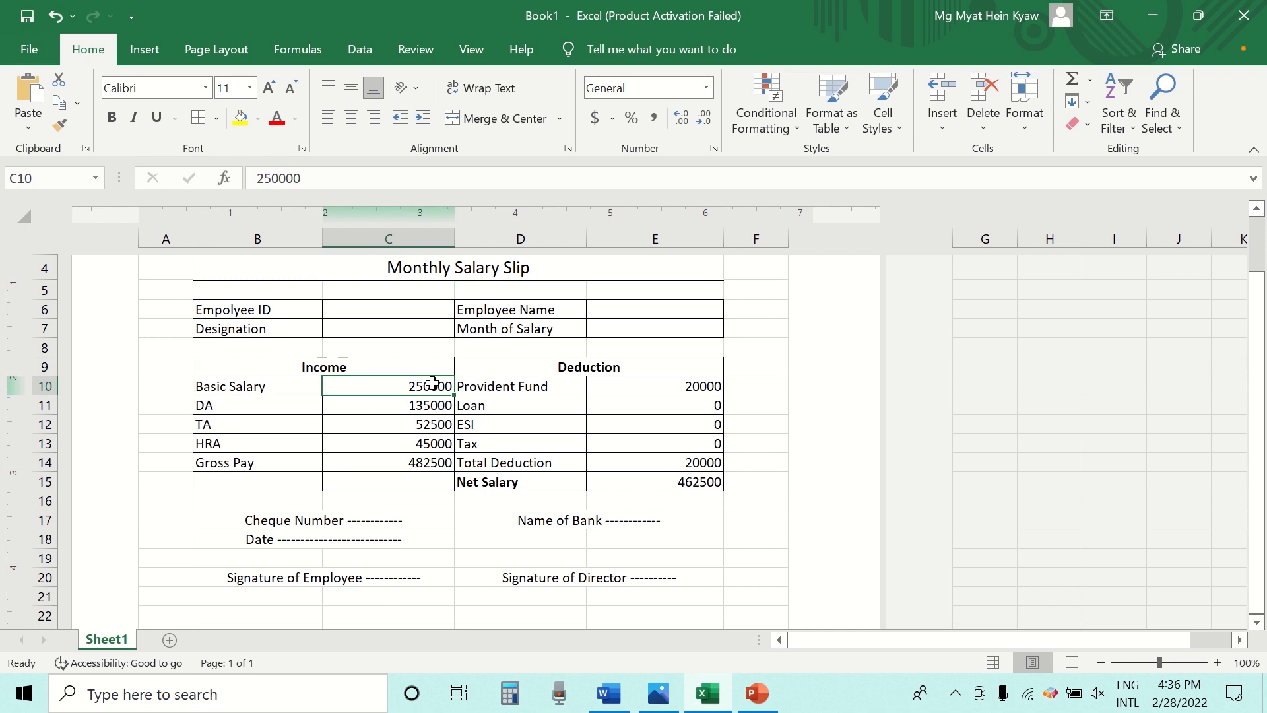
{"action": "left_click", "coordinate": [703, 482]}
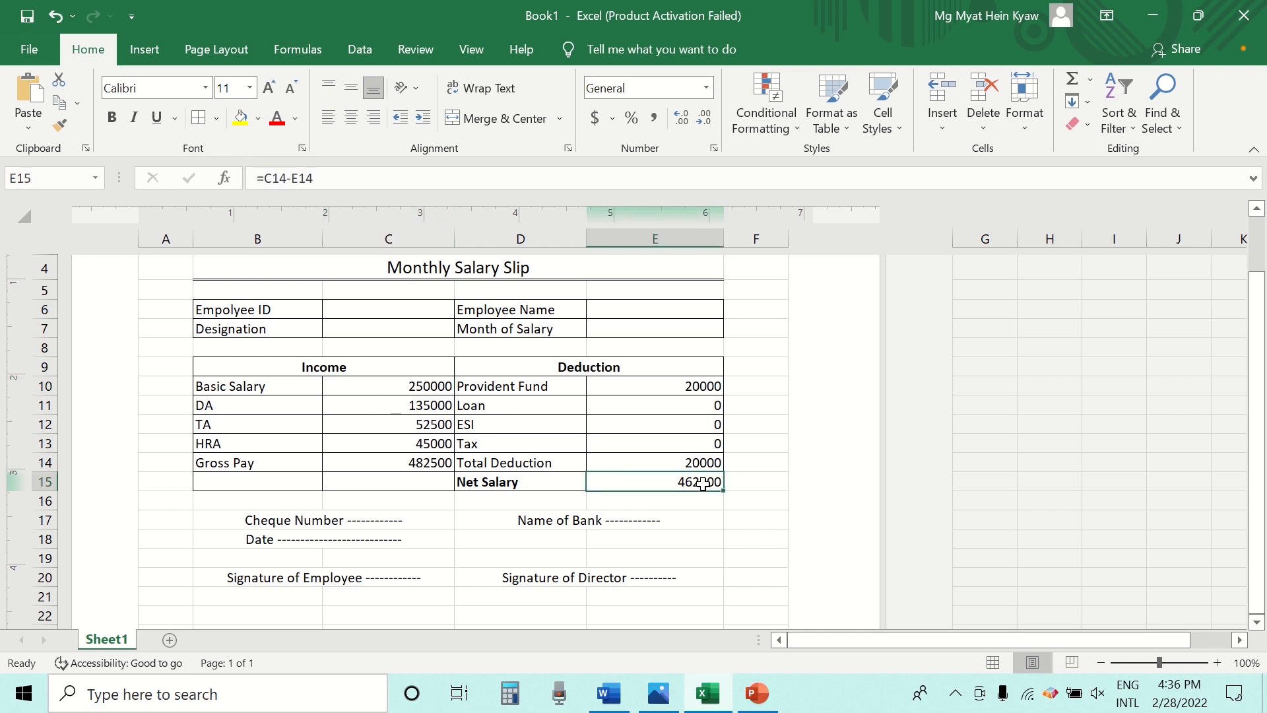